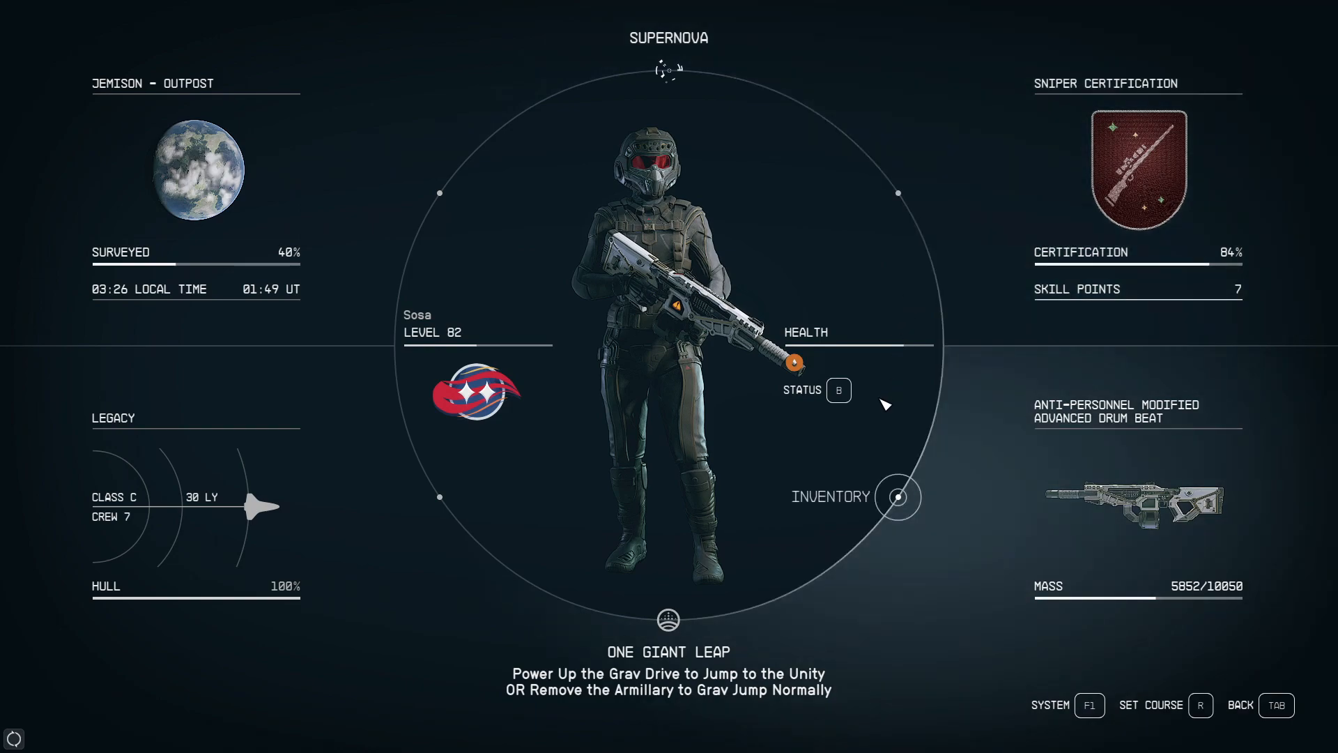
Open the character's inventory and browse the Spacesuits category.
click(916, 440)
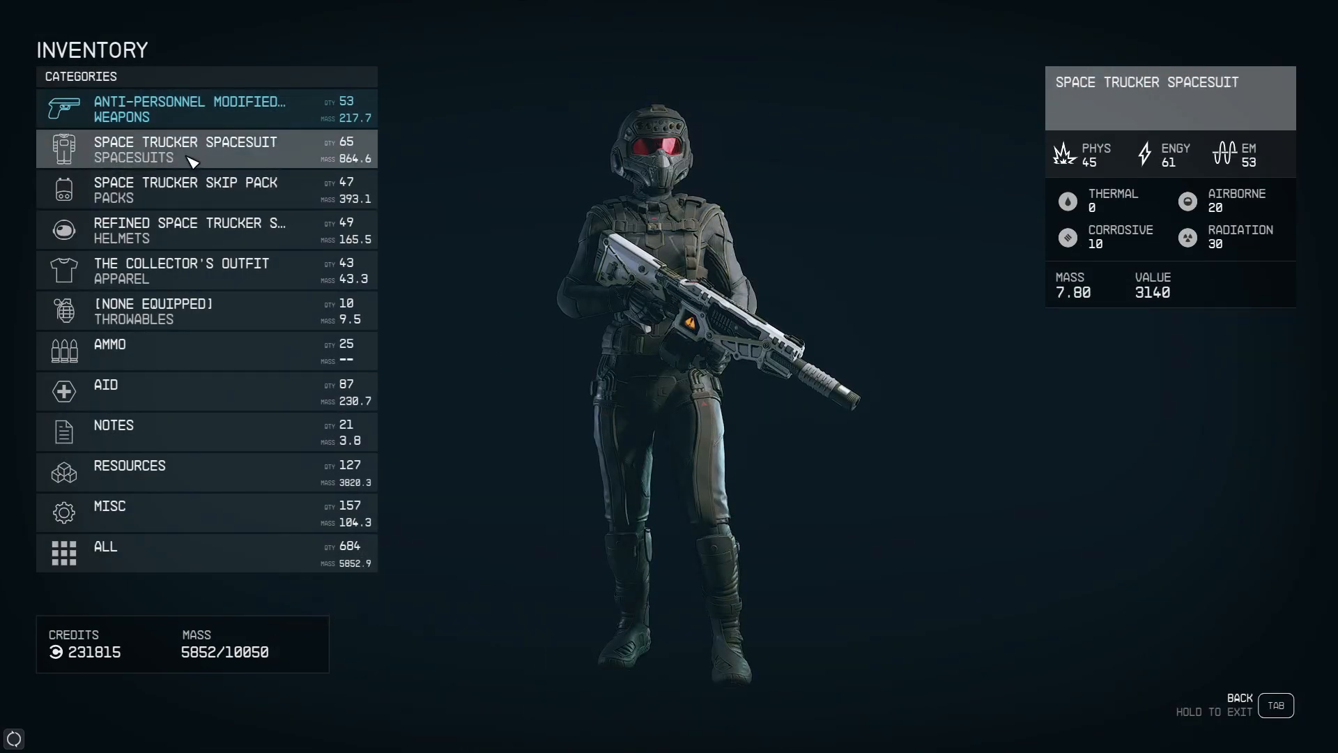
click(192, 161)
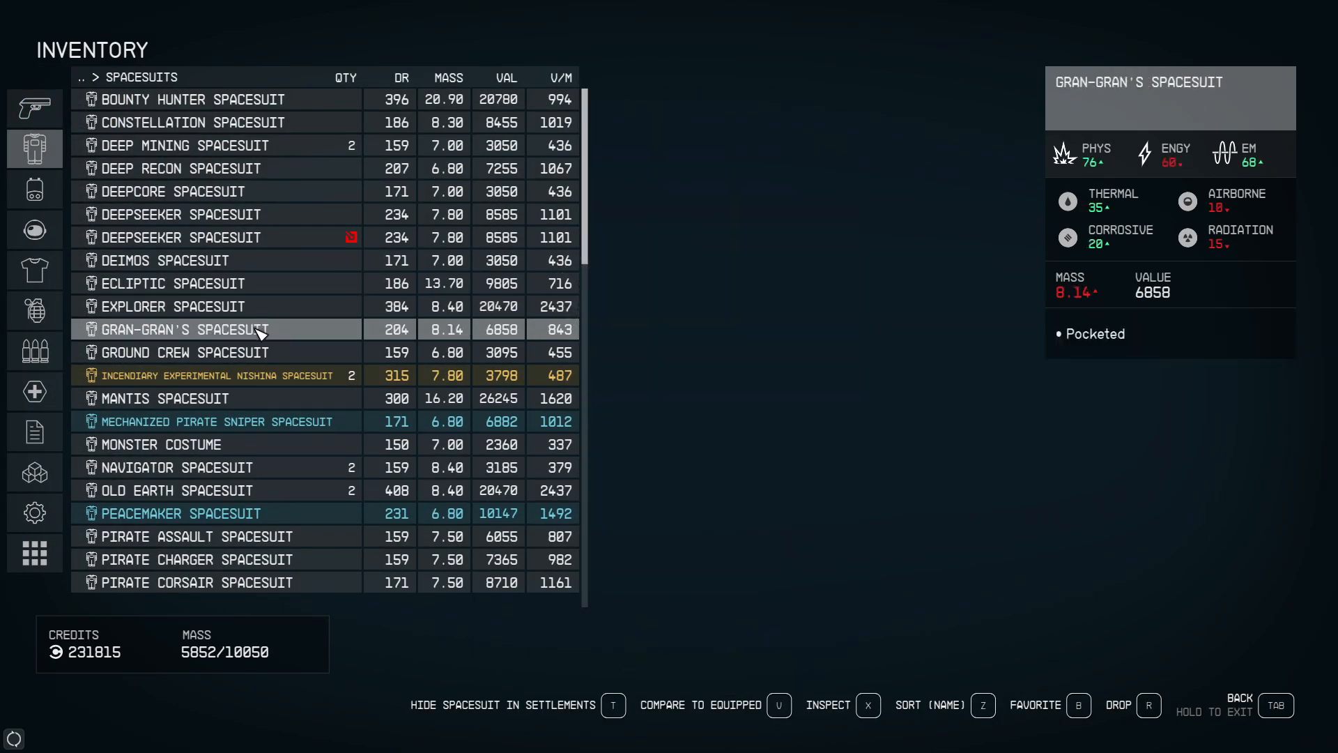
scroll(254, 342, down, 5)
scroll(251, 373, down, 3)
key(Tab)
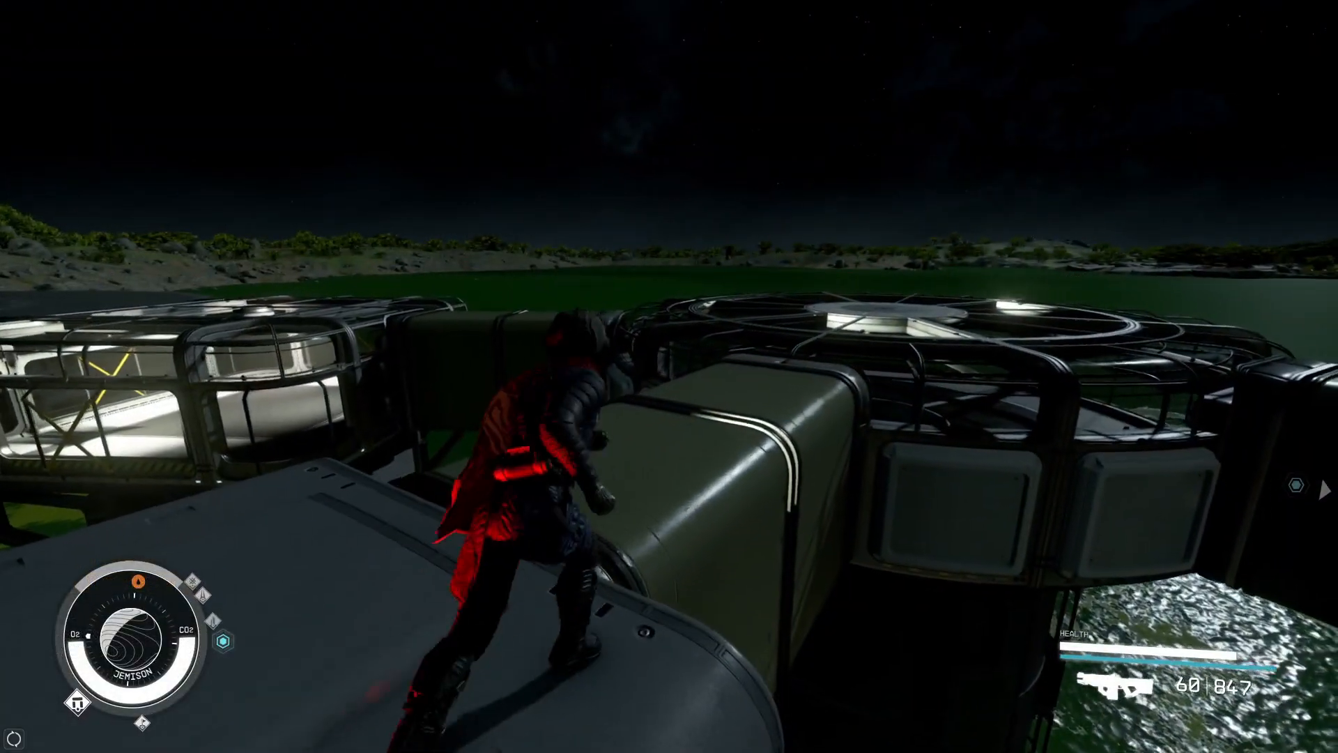
key(w)
key(space)
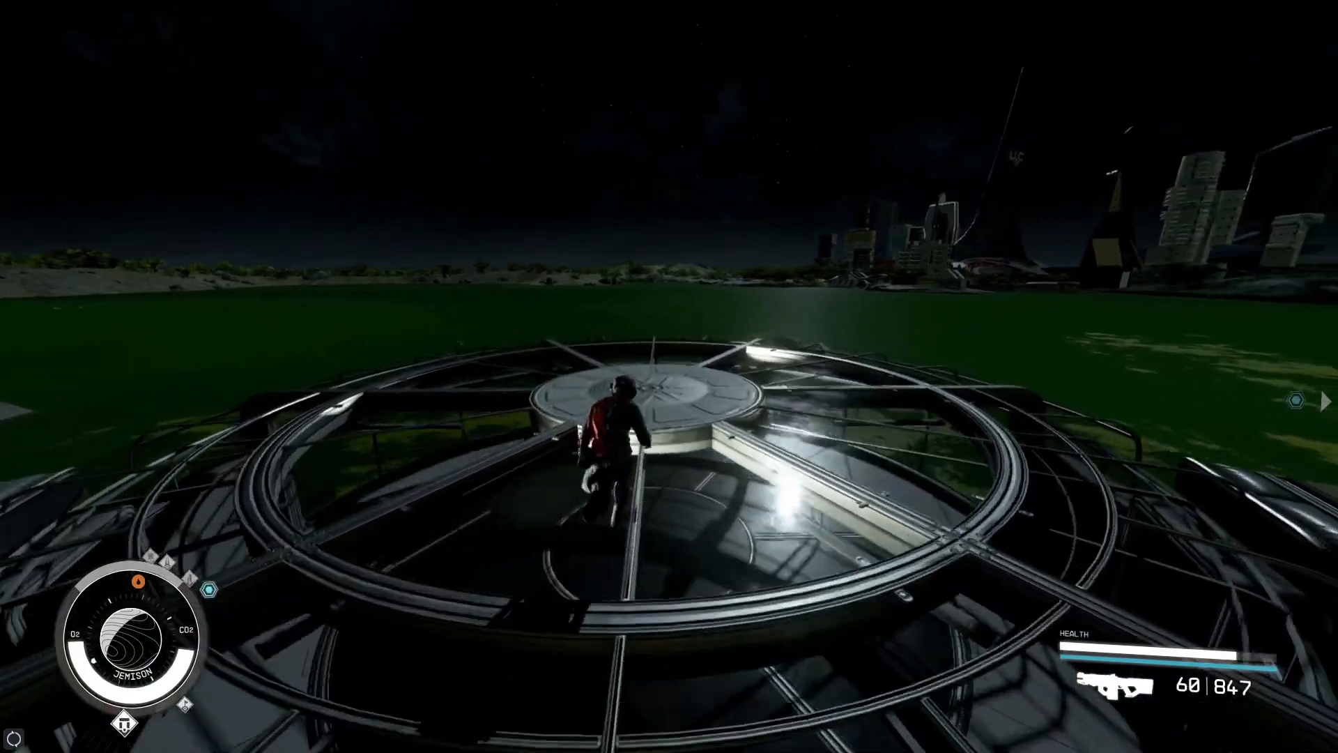
key(d)
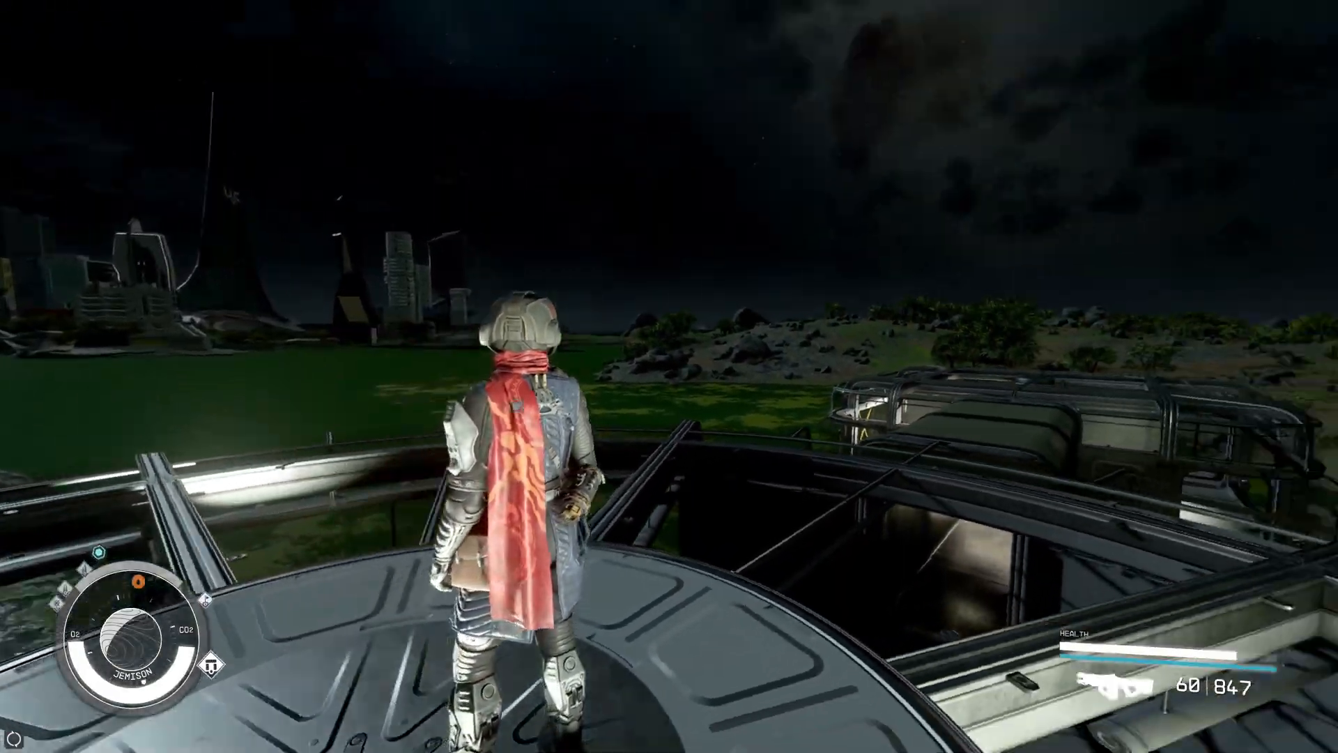
key(space)
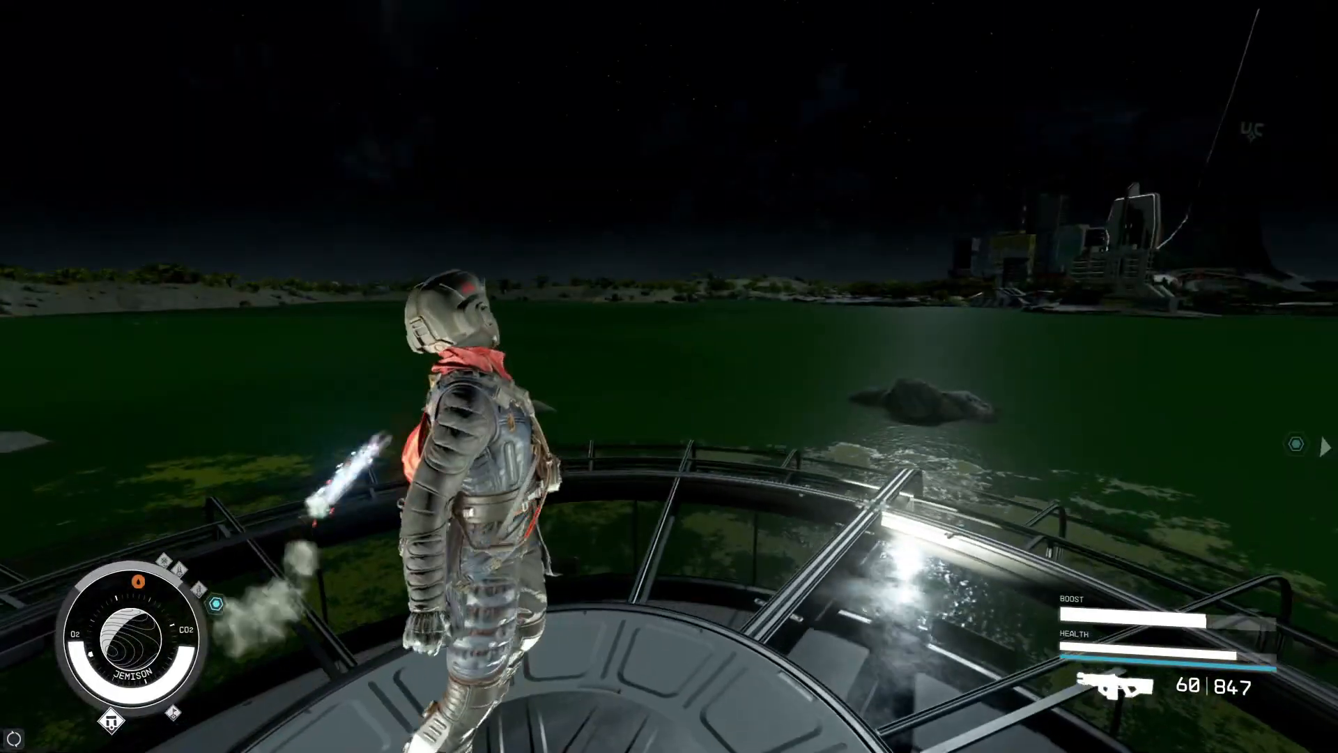
key(space)
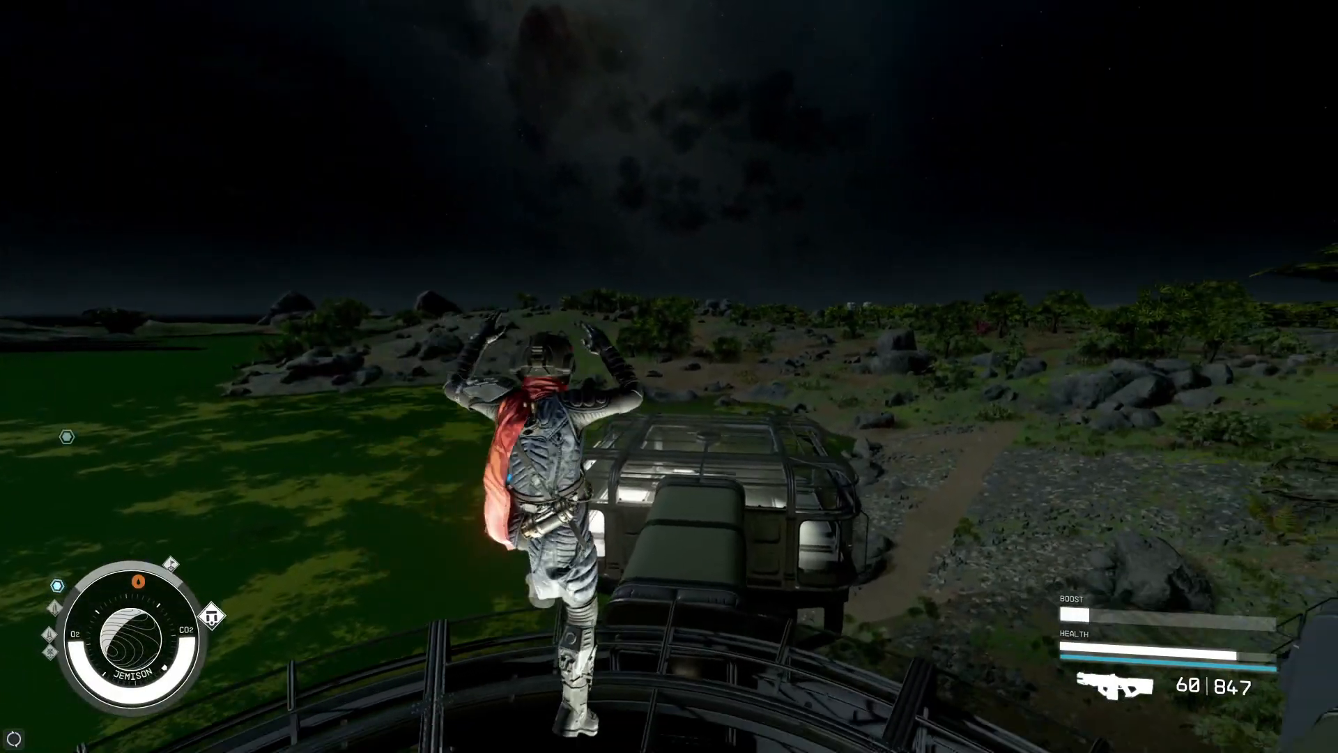
key(w)
Reopen the inventory, browse the Helmets category and return to the game.
key(i)
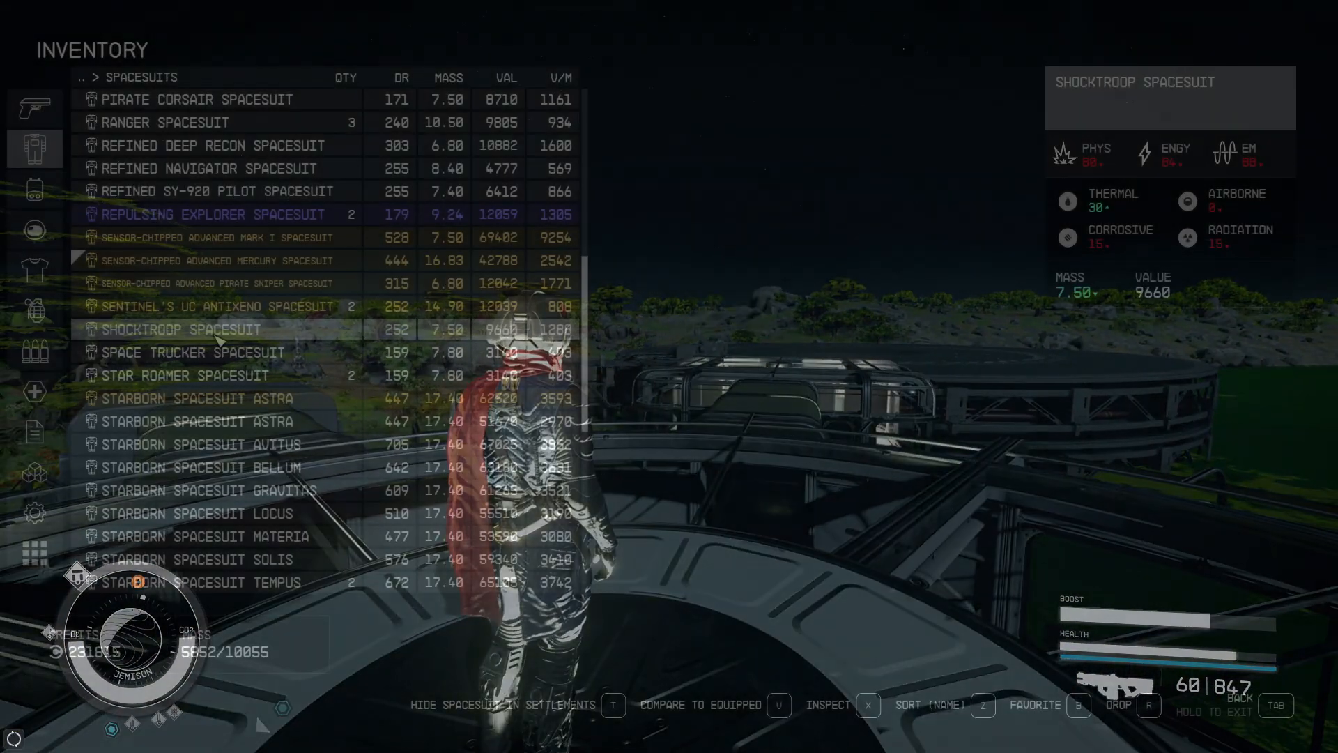
key(Tab)
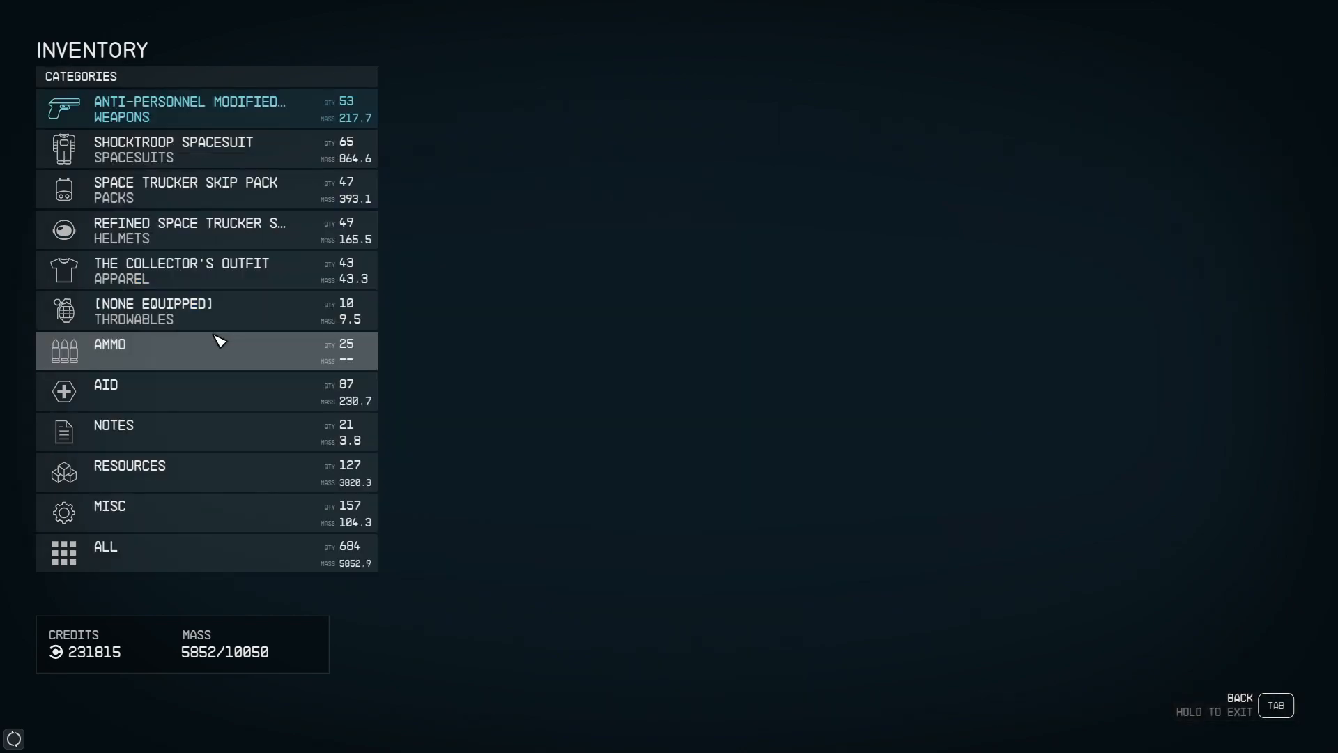
click(186, 230)
scroll(265, 309, down, 3)
key(Tab)
key(Tab)
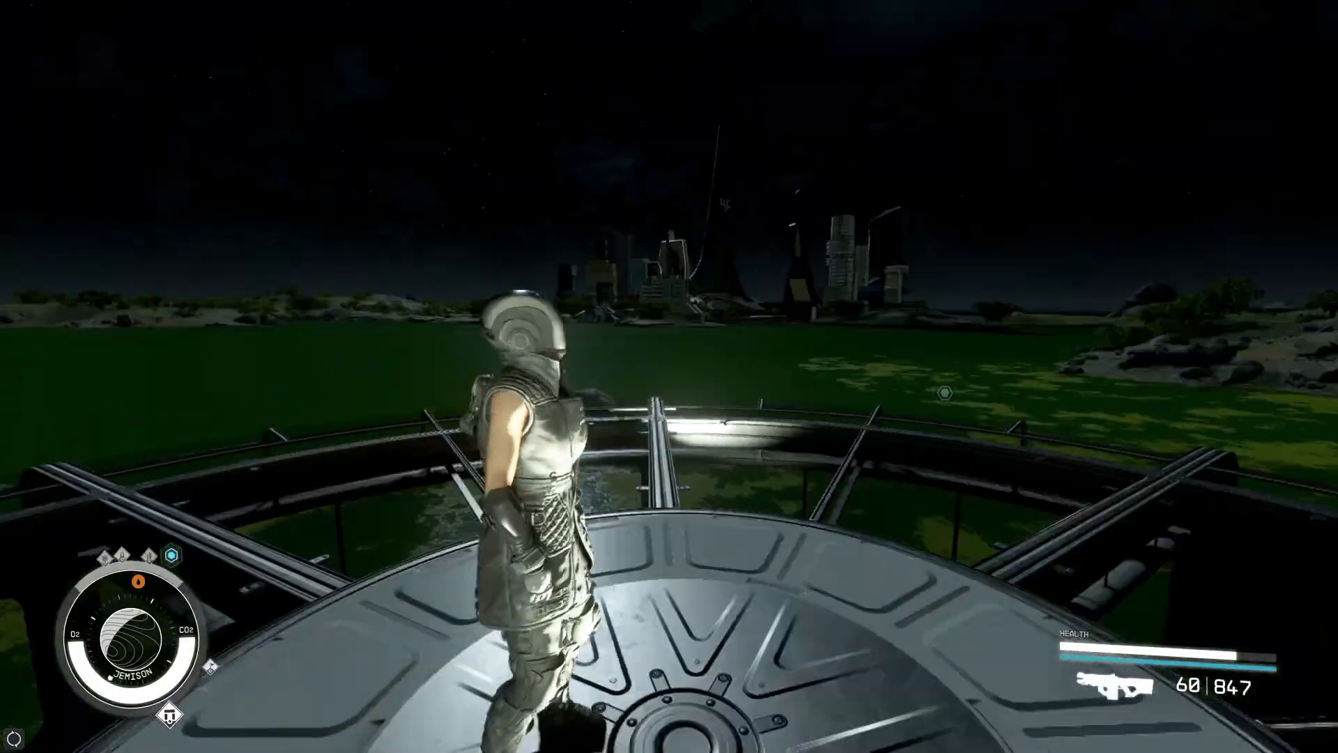
key(w)
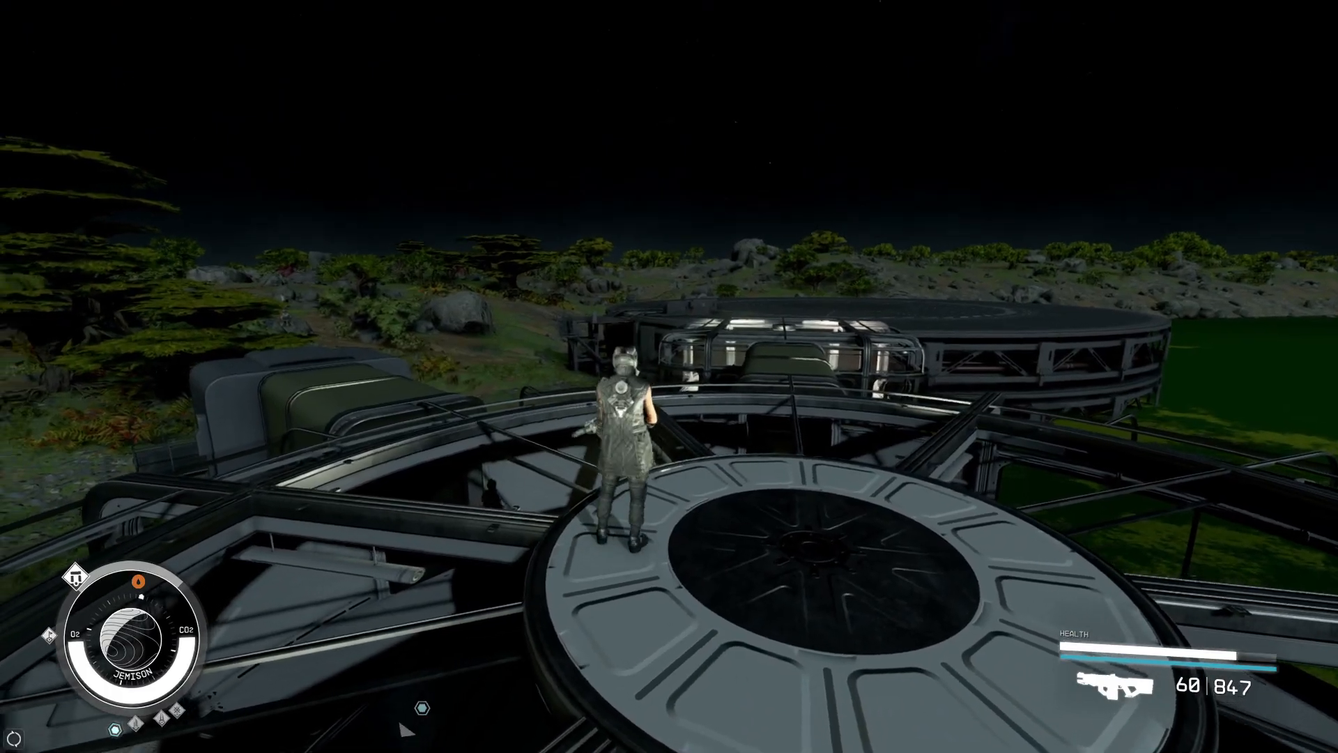
key(w)
key(space)
key(space)
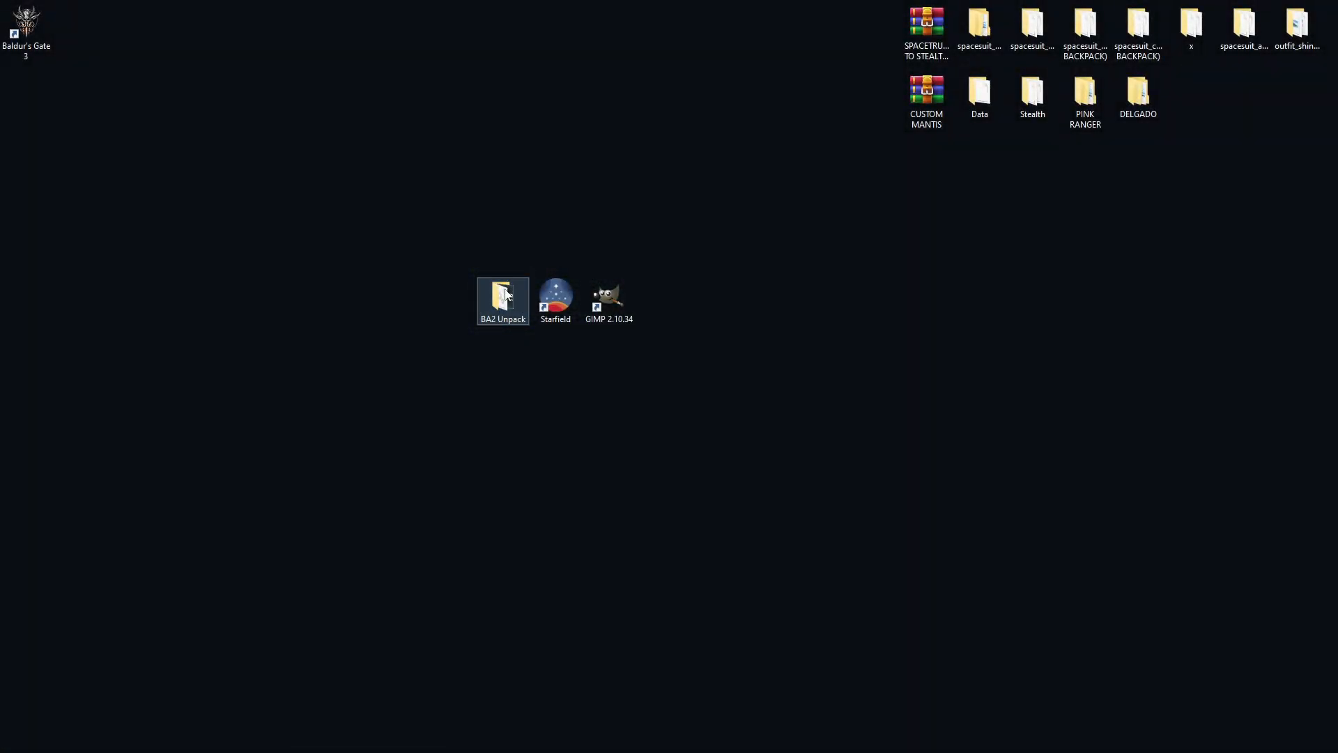
Open the BA2 Unpack folder from the desktop and move its window clear of the desktop icons.
double_click(504, 296)
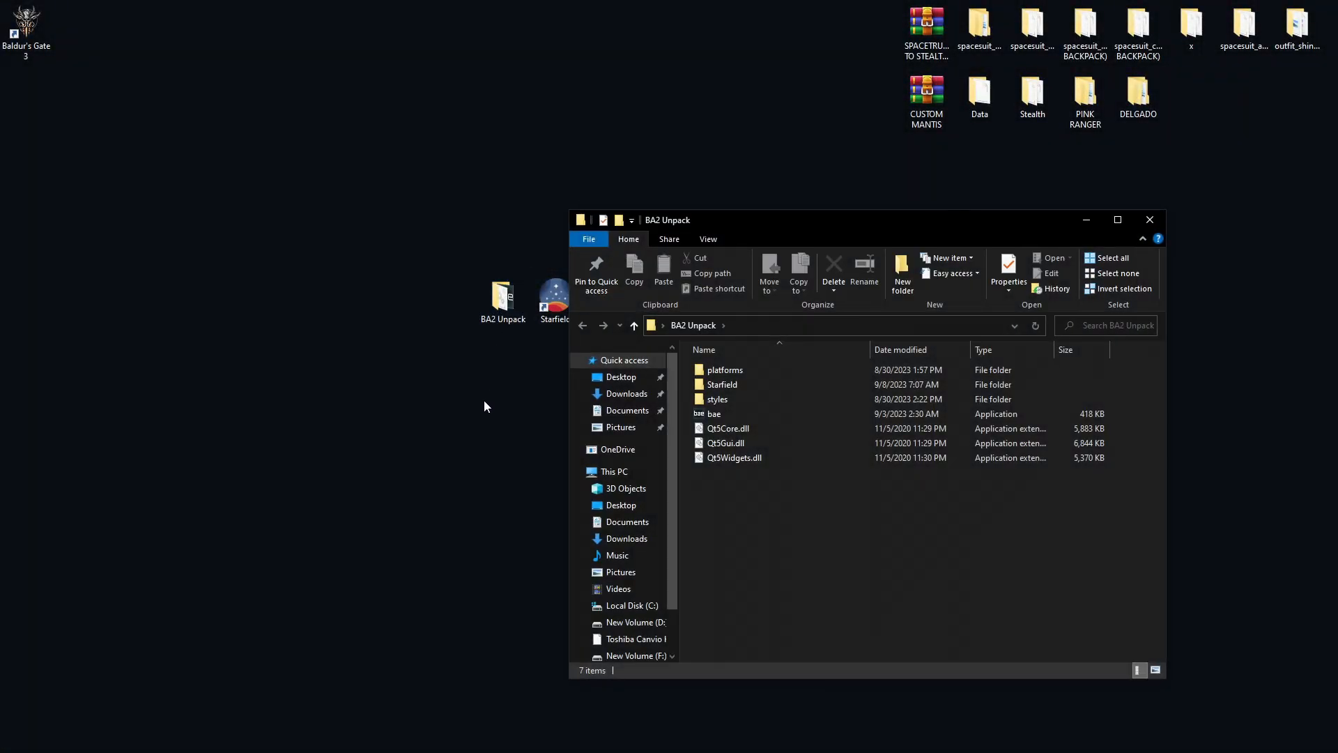
click(738, 416)
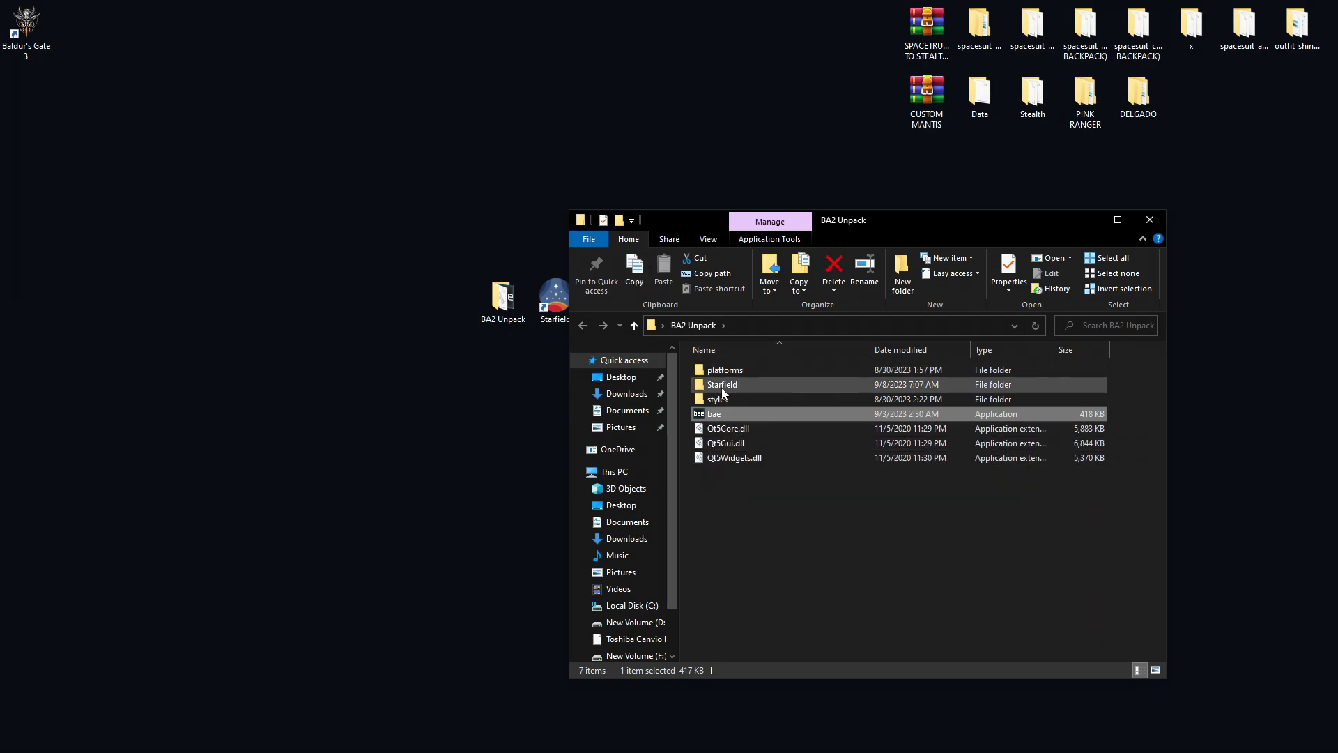
drag(890, 220, 964, 214)
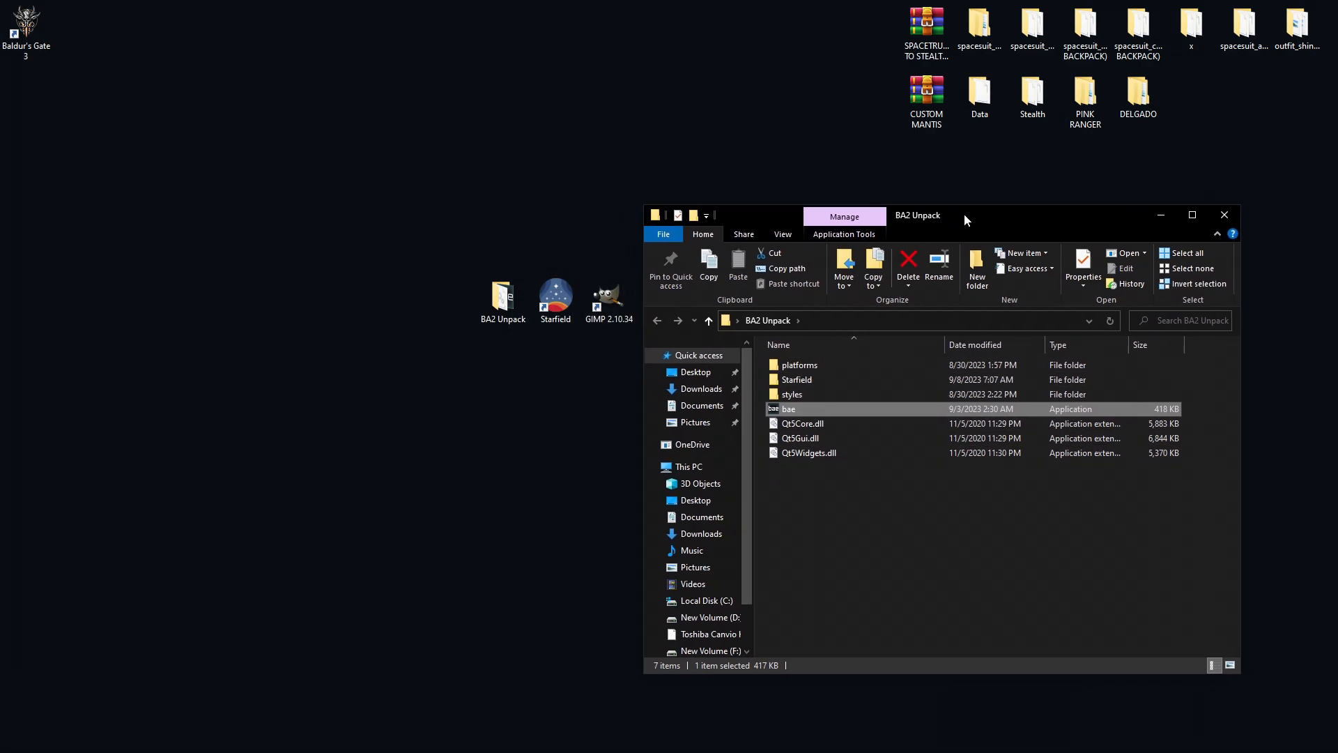
click(801, 481)
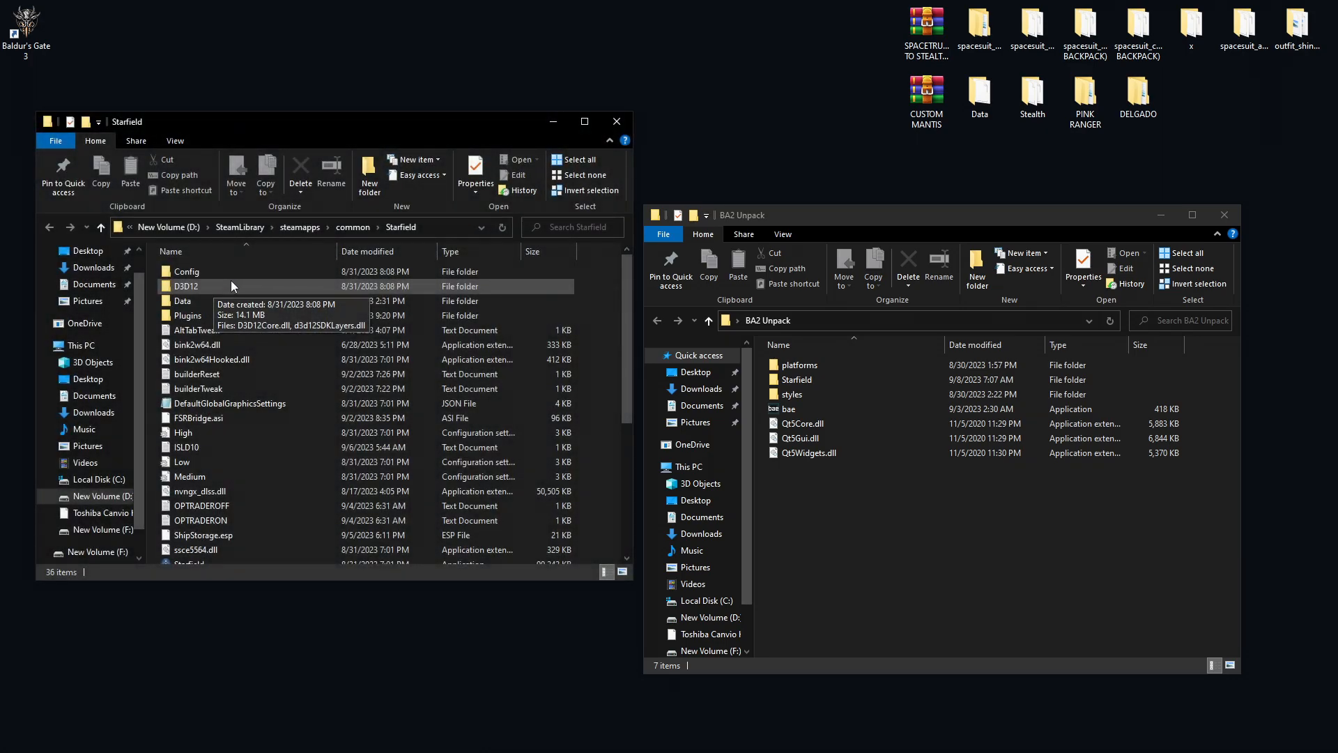
Open the Data folder of the Starfield installation and locate the Starfield - Meshes01.ba2 and Meshes02.ba2 archives.
scroll(228, 285, down, 5)
scroll(229, 284, up, 5)
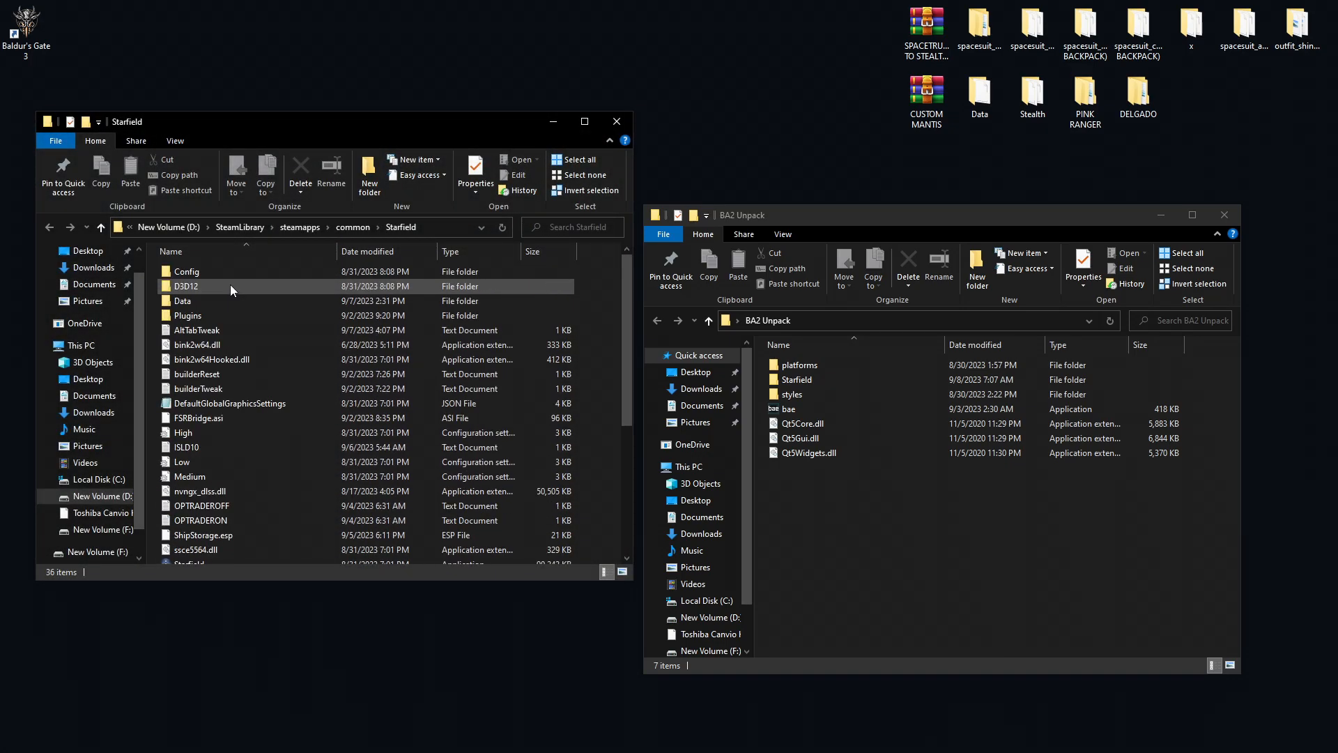
double_click(229, 301)
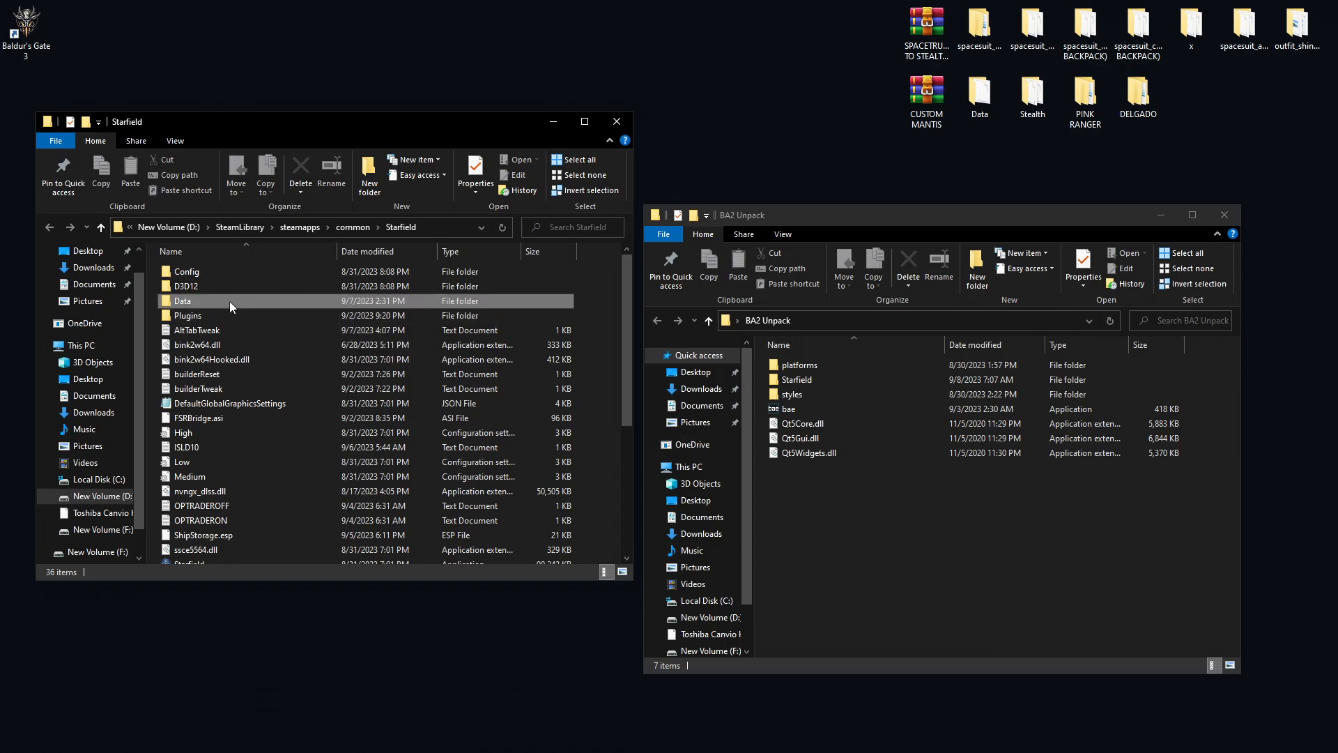
scroll(264, 279, down, 9)
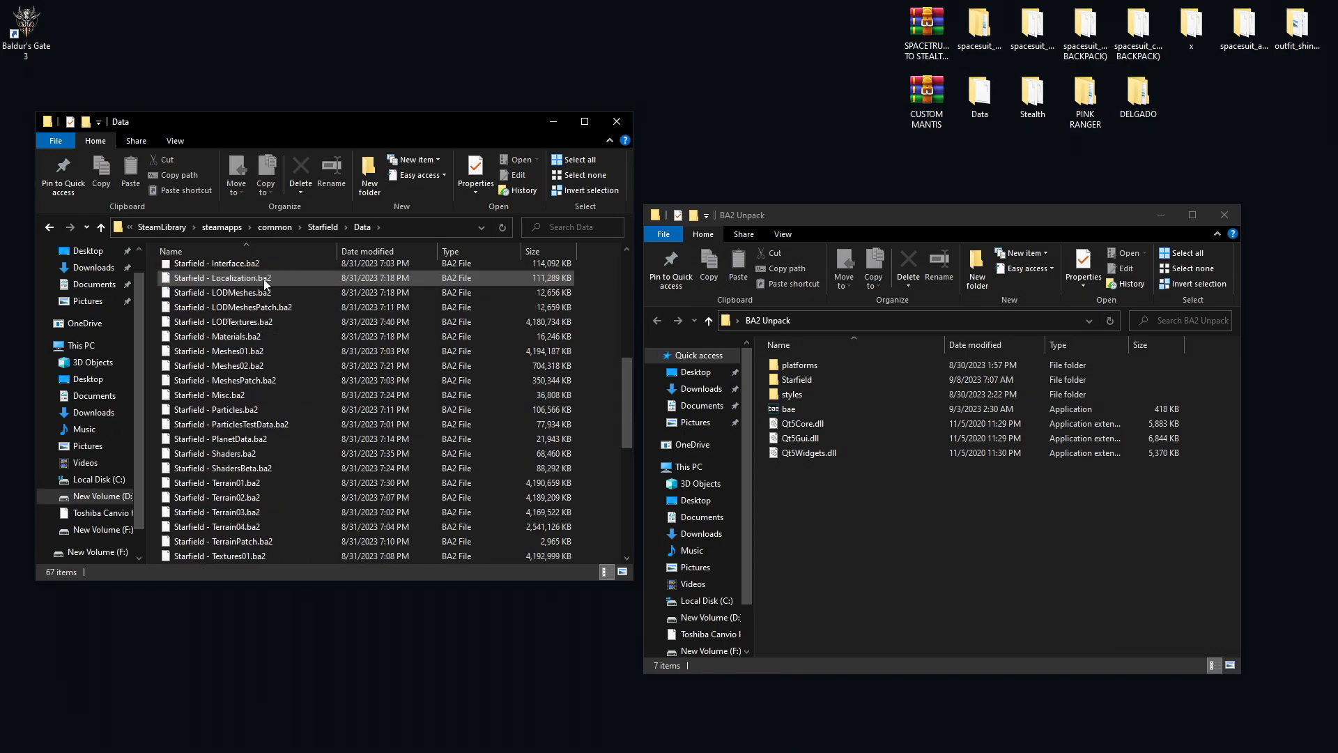
scroll(270, 371, up, 1)
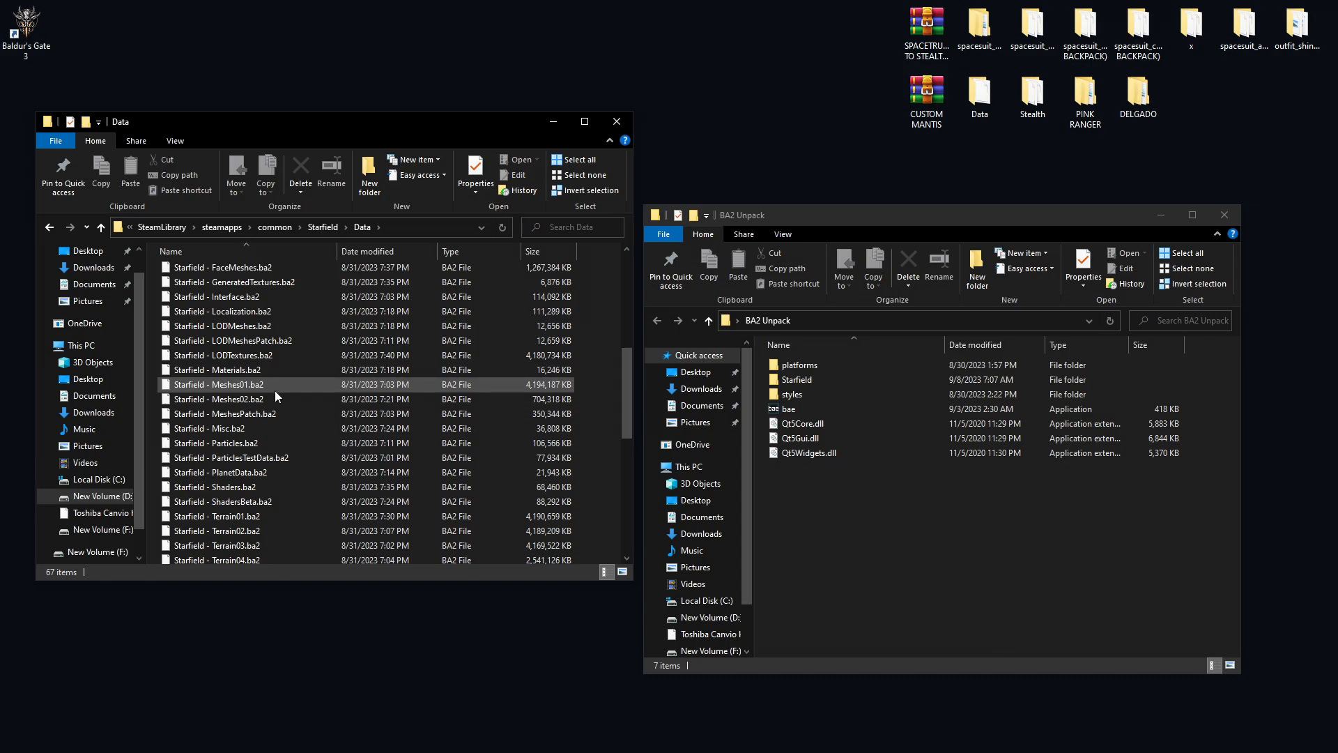
click(265, 386)
click(262, 400)
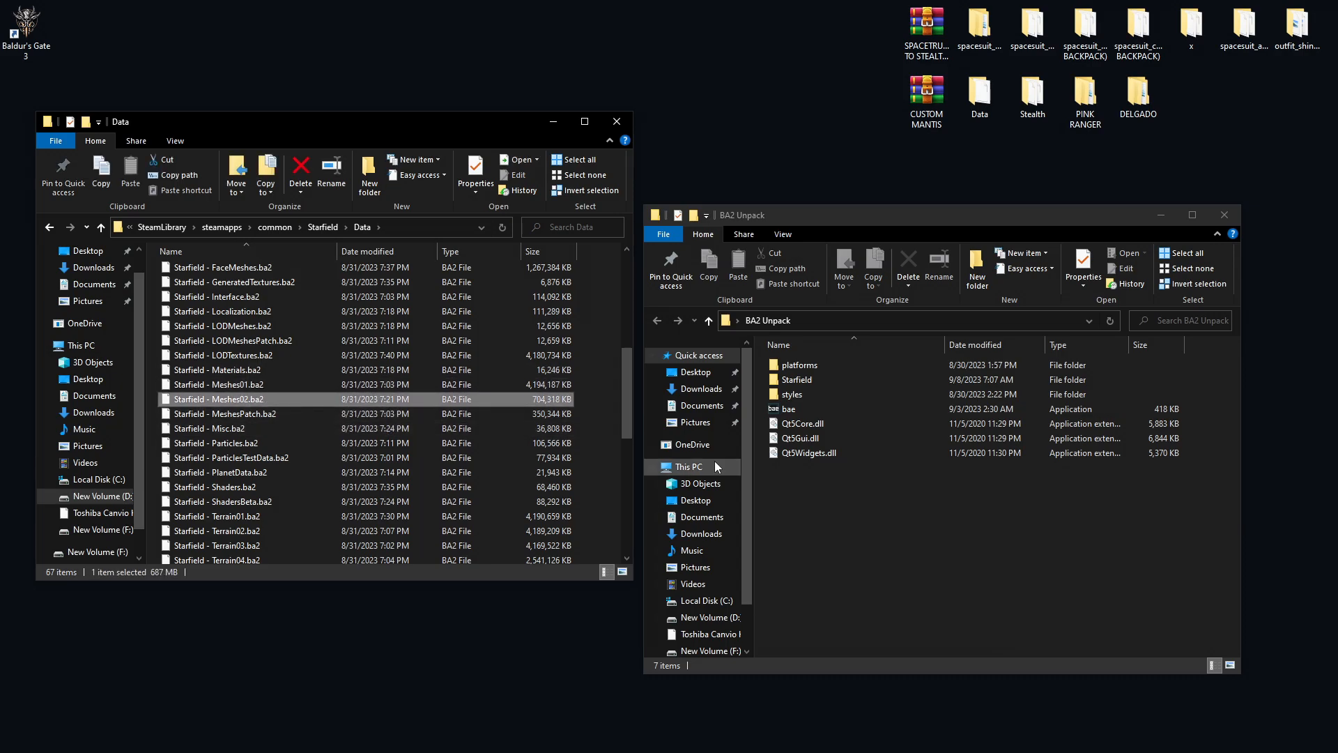
Launch the bae extractor and select the archives Starfield - Textures01.ba2 through Textures11.ba2, closing the extractor without extracting anything.
double_click(786, 411)
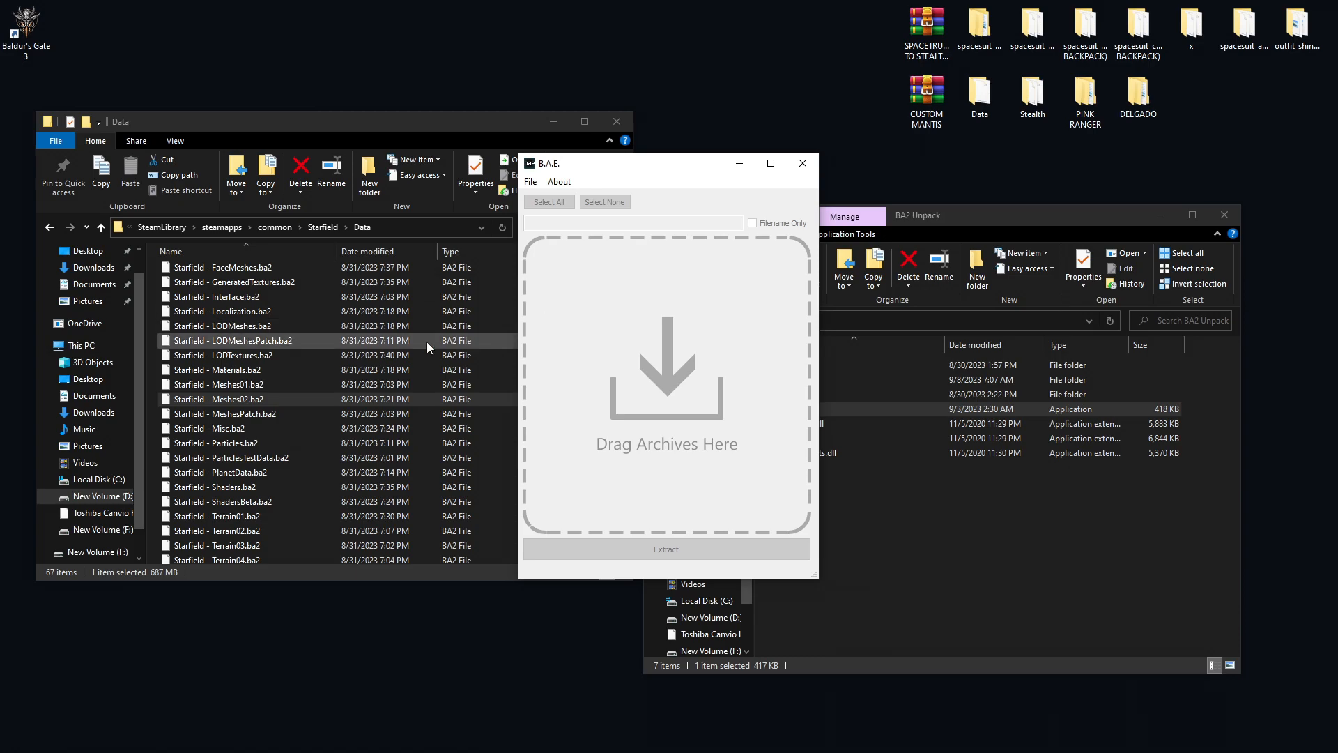
scroll(251, 400, down, 2)
scroll(251, 400, down, 3)
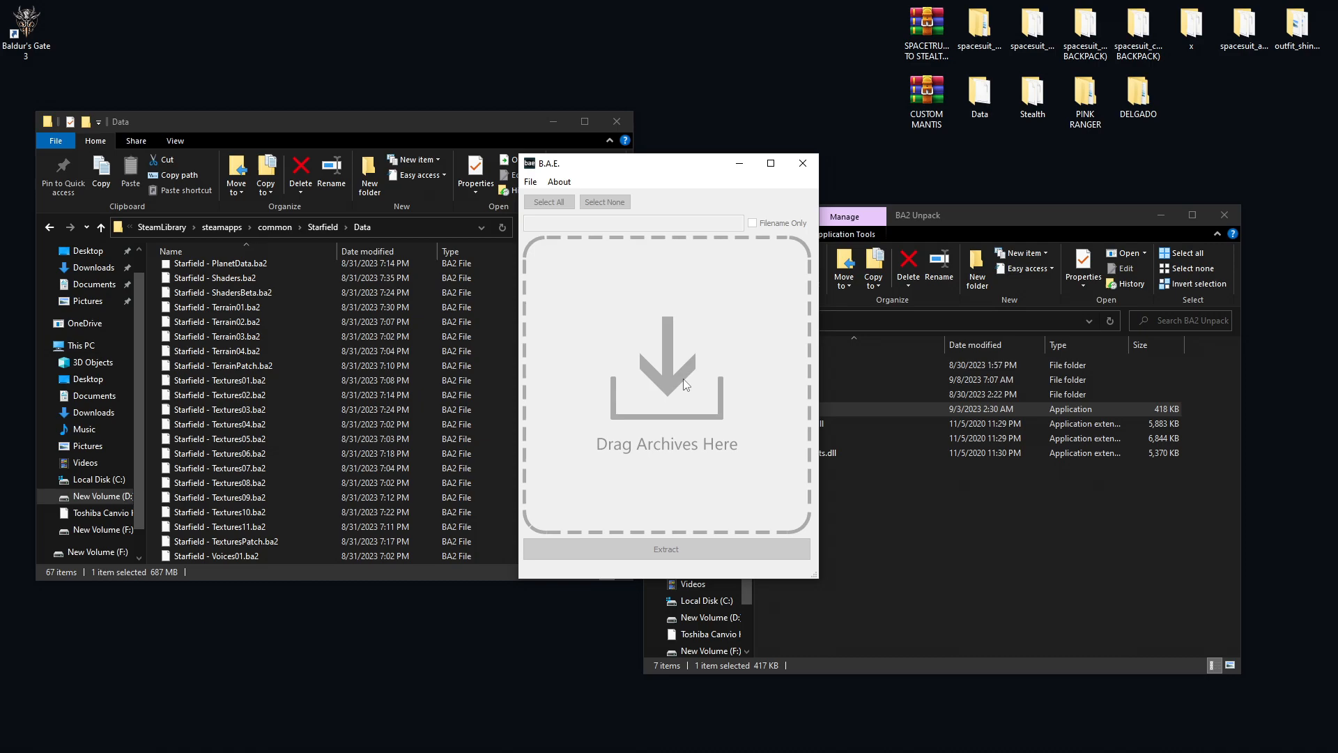
click(262, 382)
shift+click(253, 524)
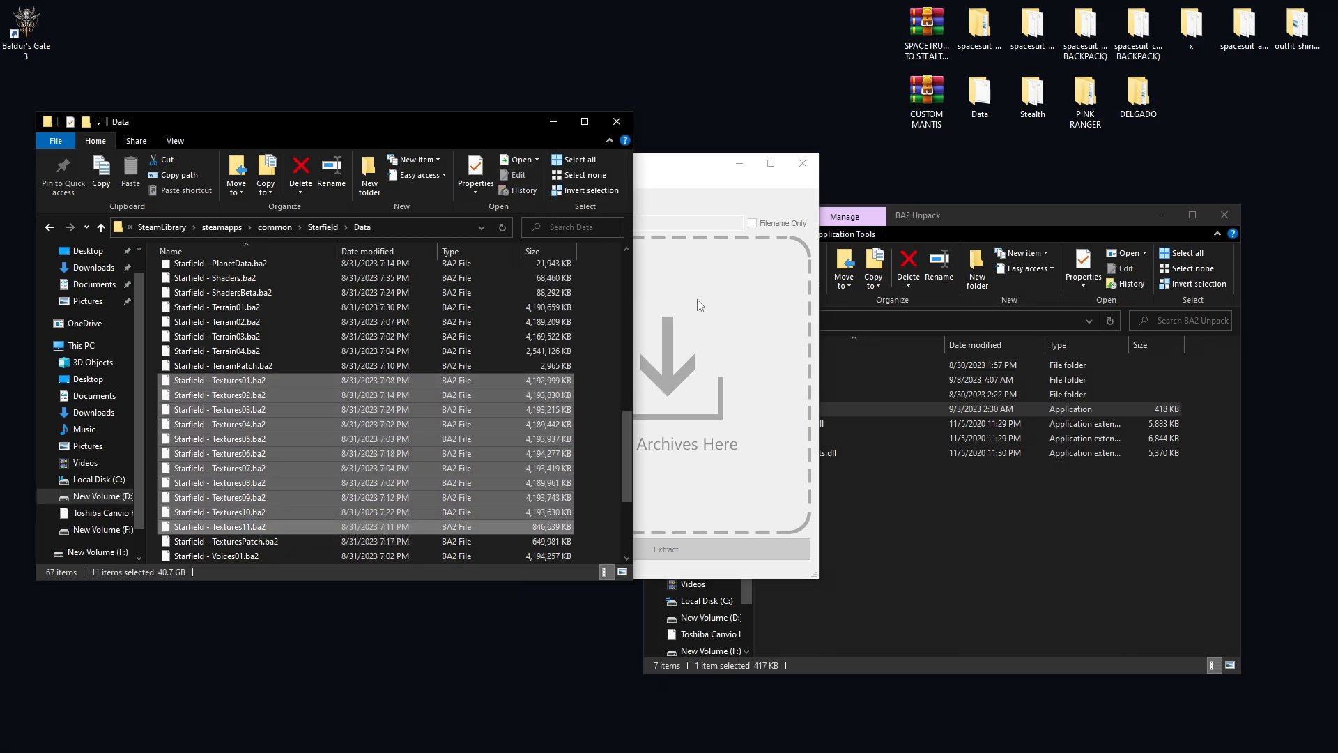
click(693, 179)
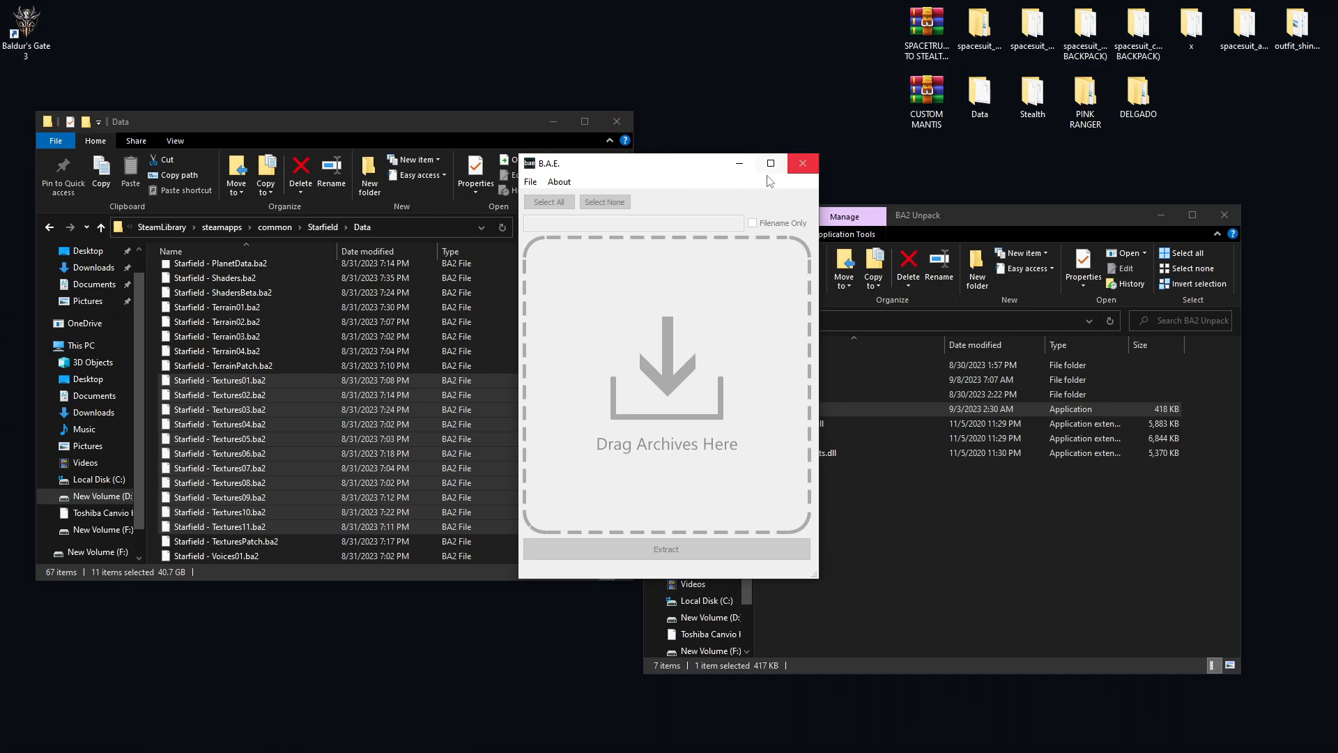
click(800, 163)
click(813, 508)
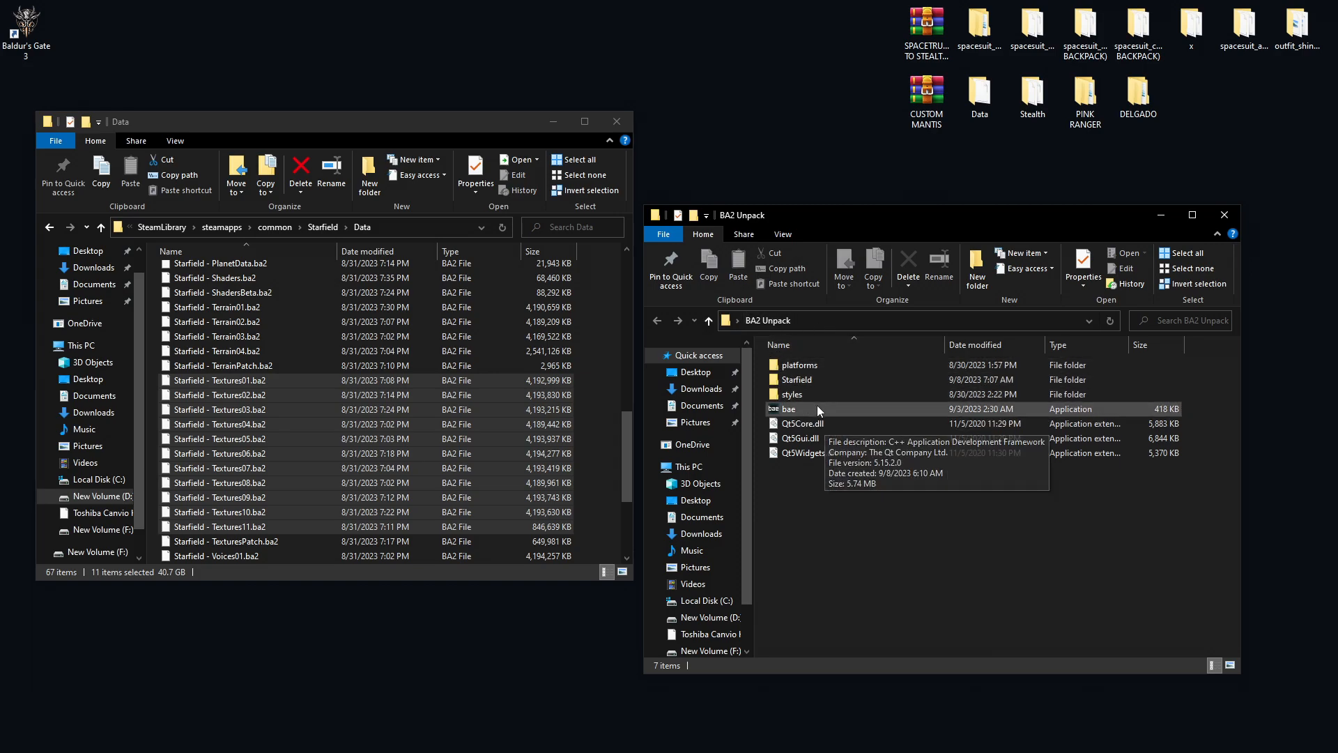
Open the meshes folder inside BA2 Unpack's Starfield folder and close the game's Data folder window.
double_click(808, 379)
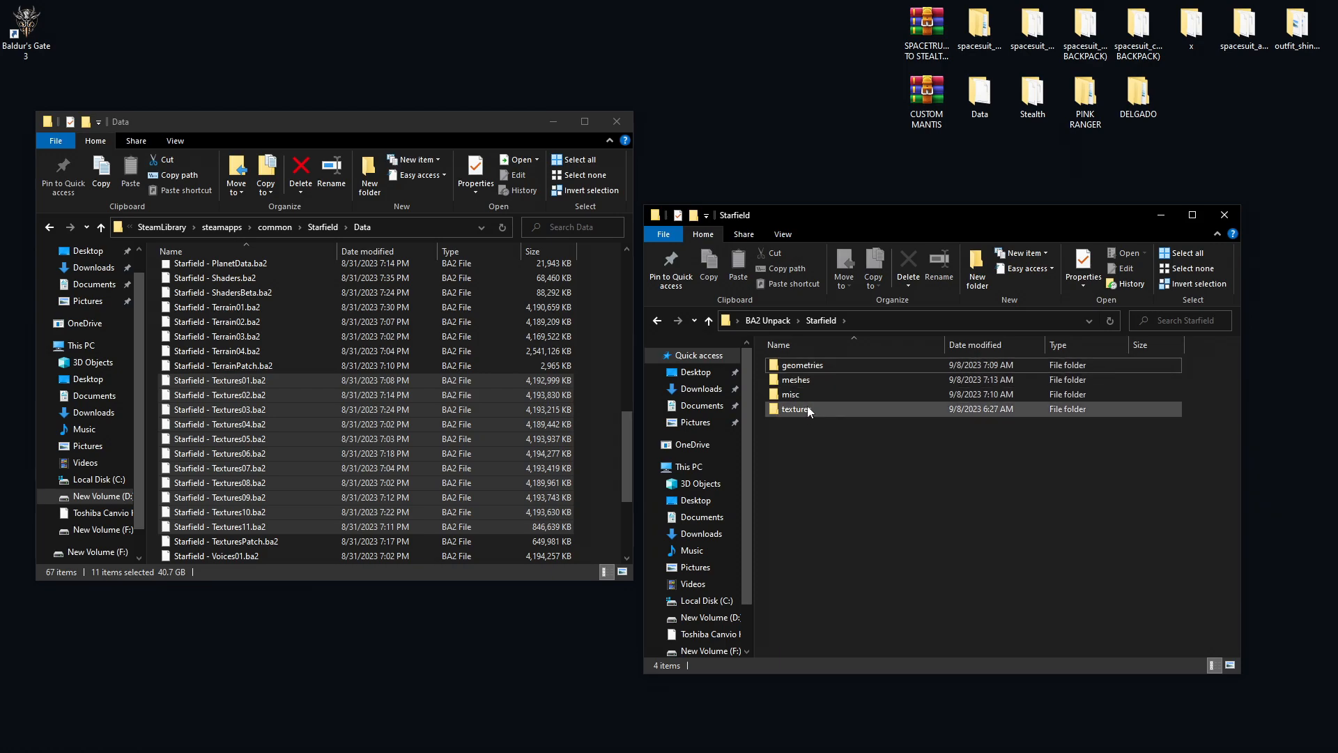
click(808, 381)
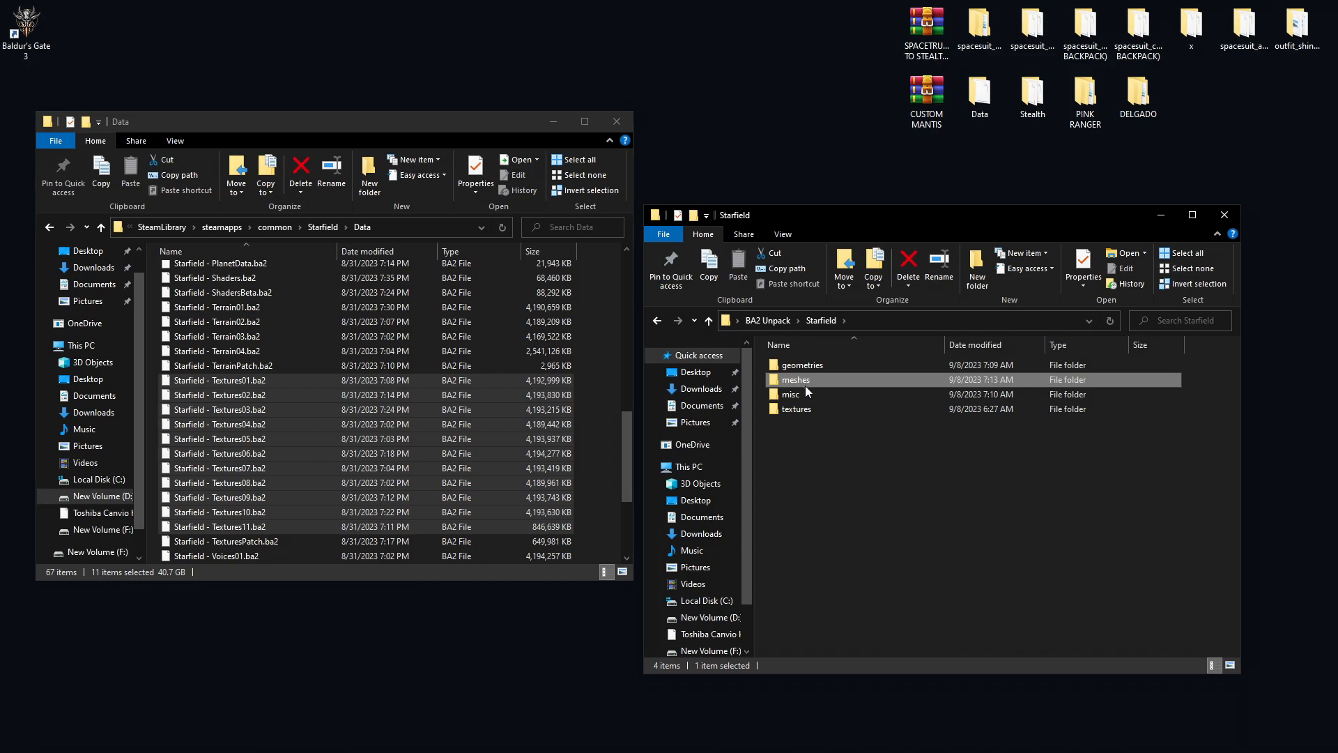
double_click(812, 379)
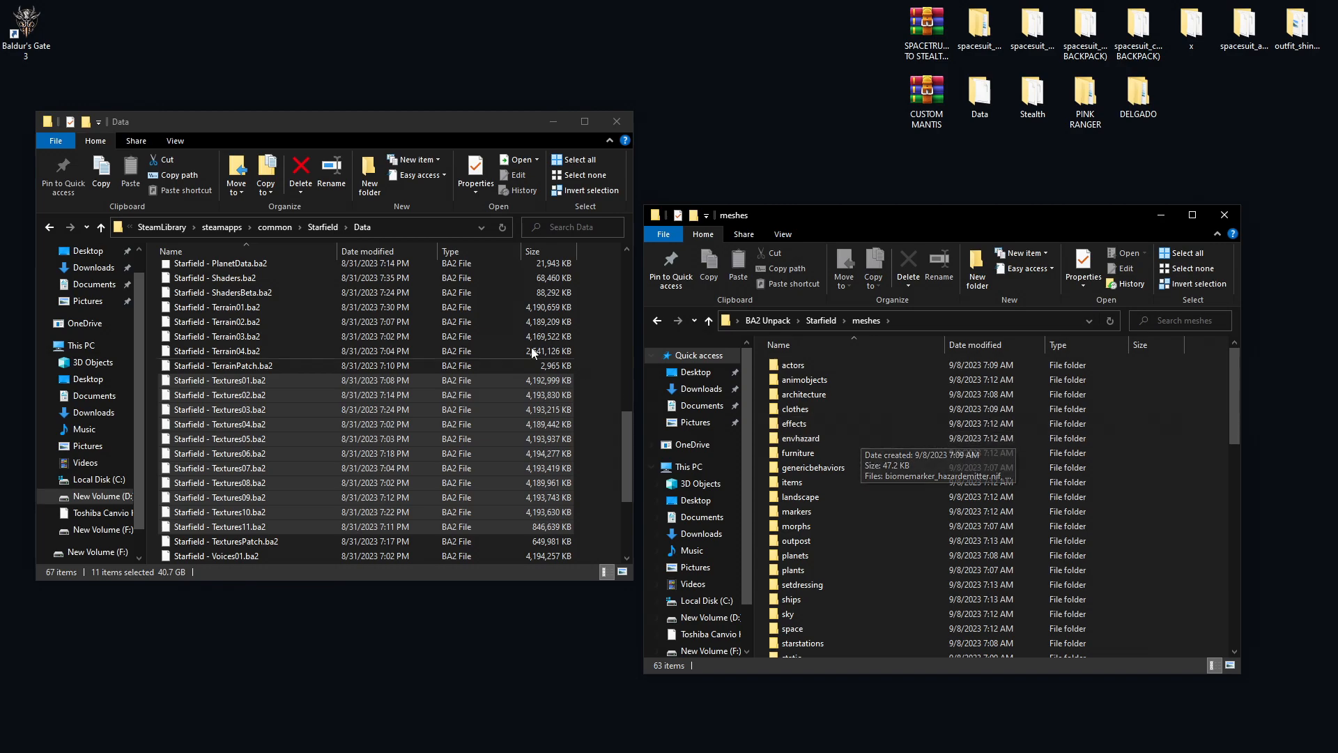
click(616, 122)
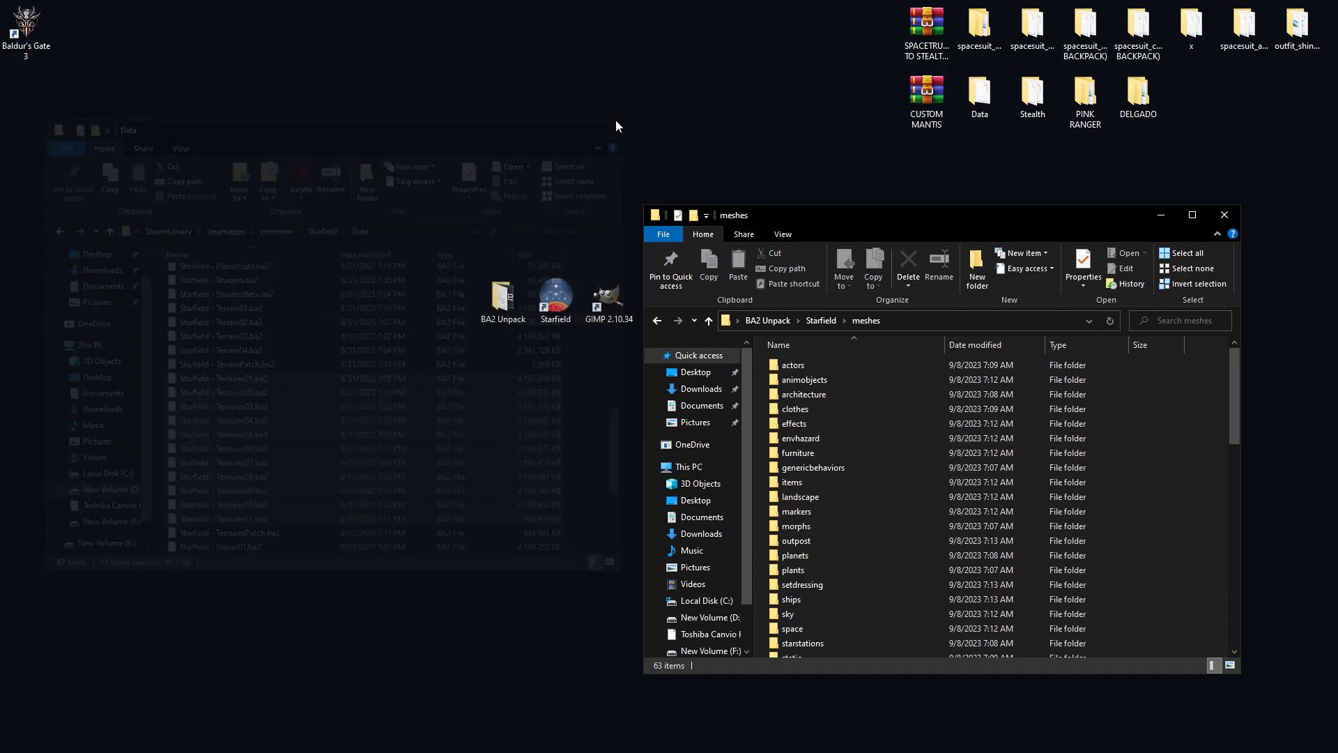
drag(803, 219, 819, 153)
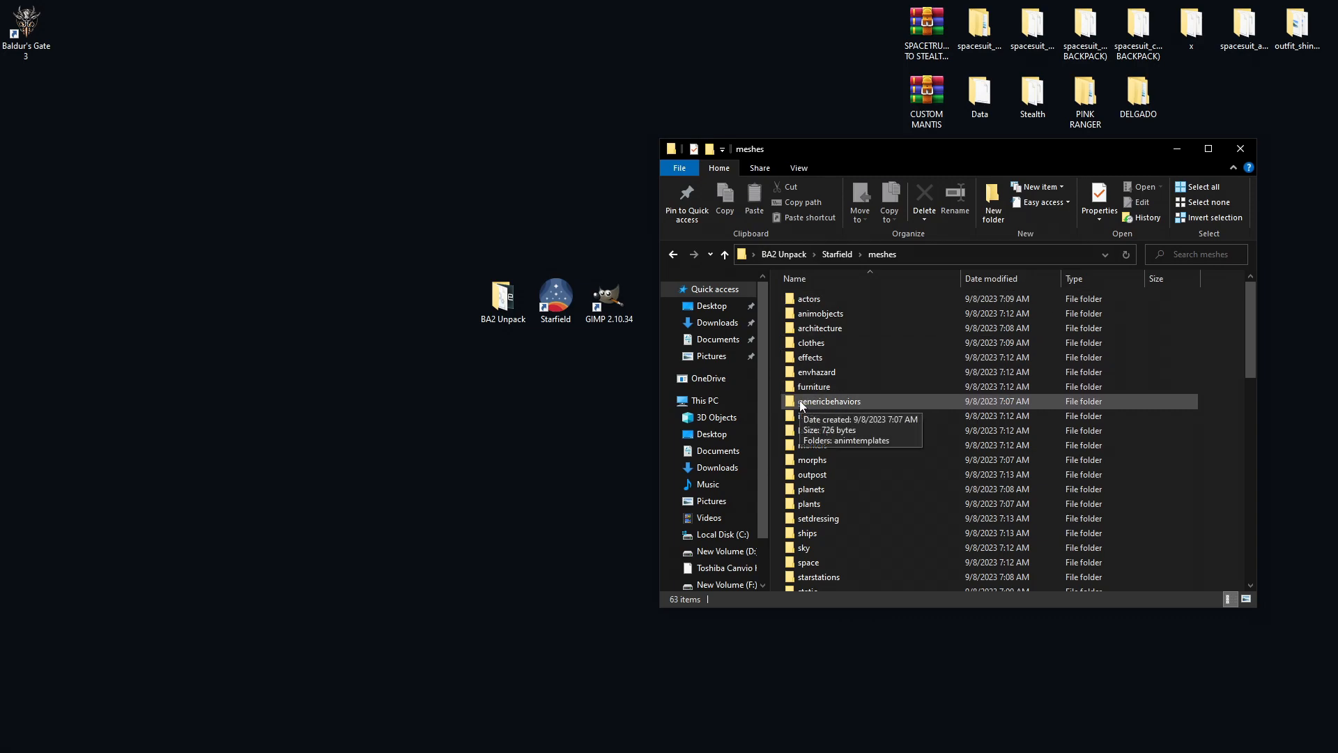
Examine the clothes and morphs folders within meshes, looking inside morphs and returning to the meshes folder.
click(825, 345)
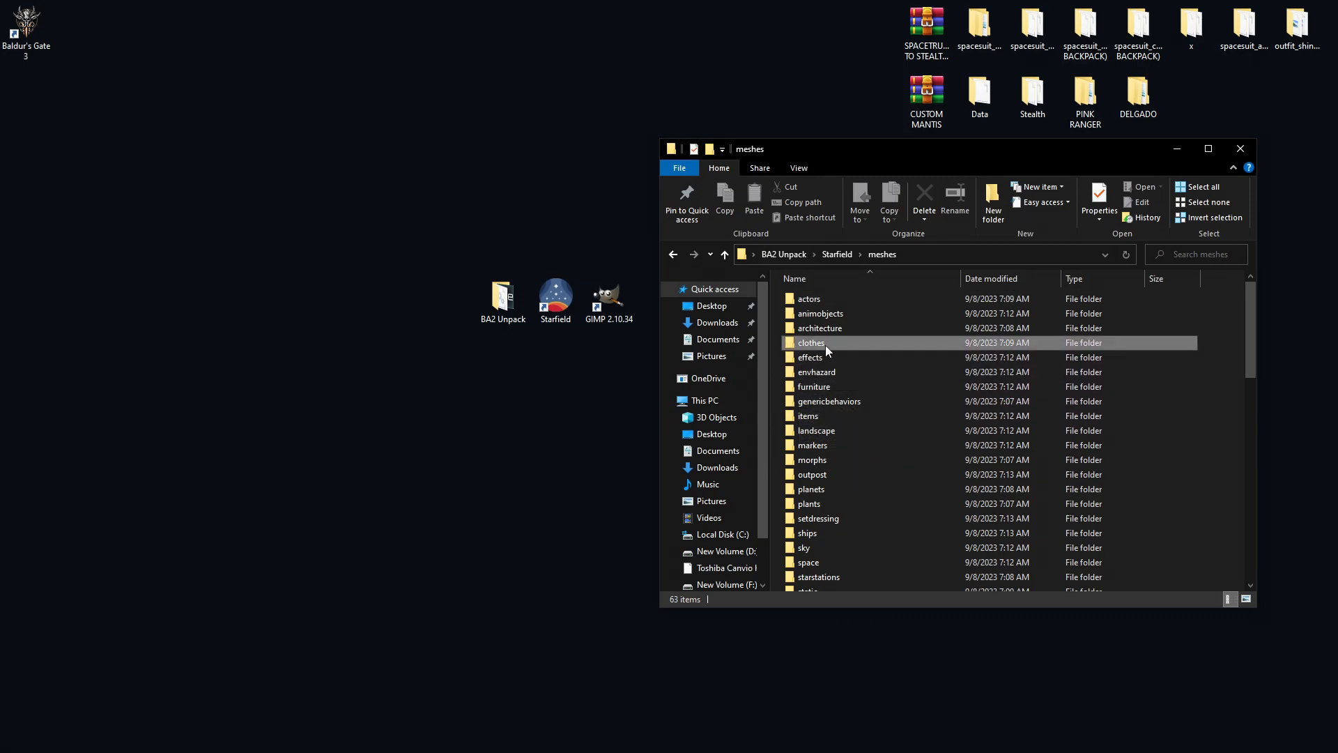
double_click(835, 461)
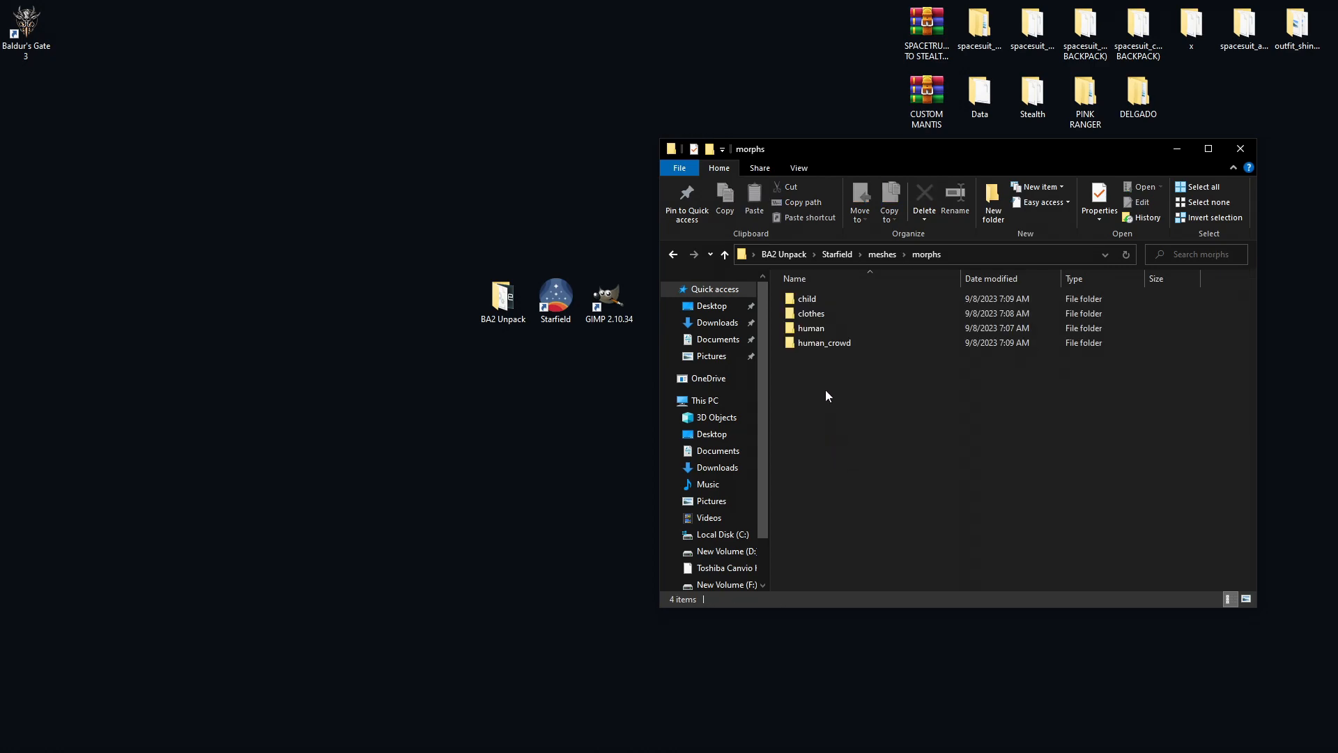
click(682, 259)
click(829, 345)
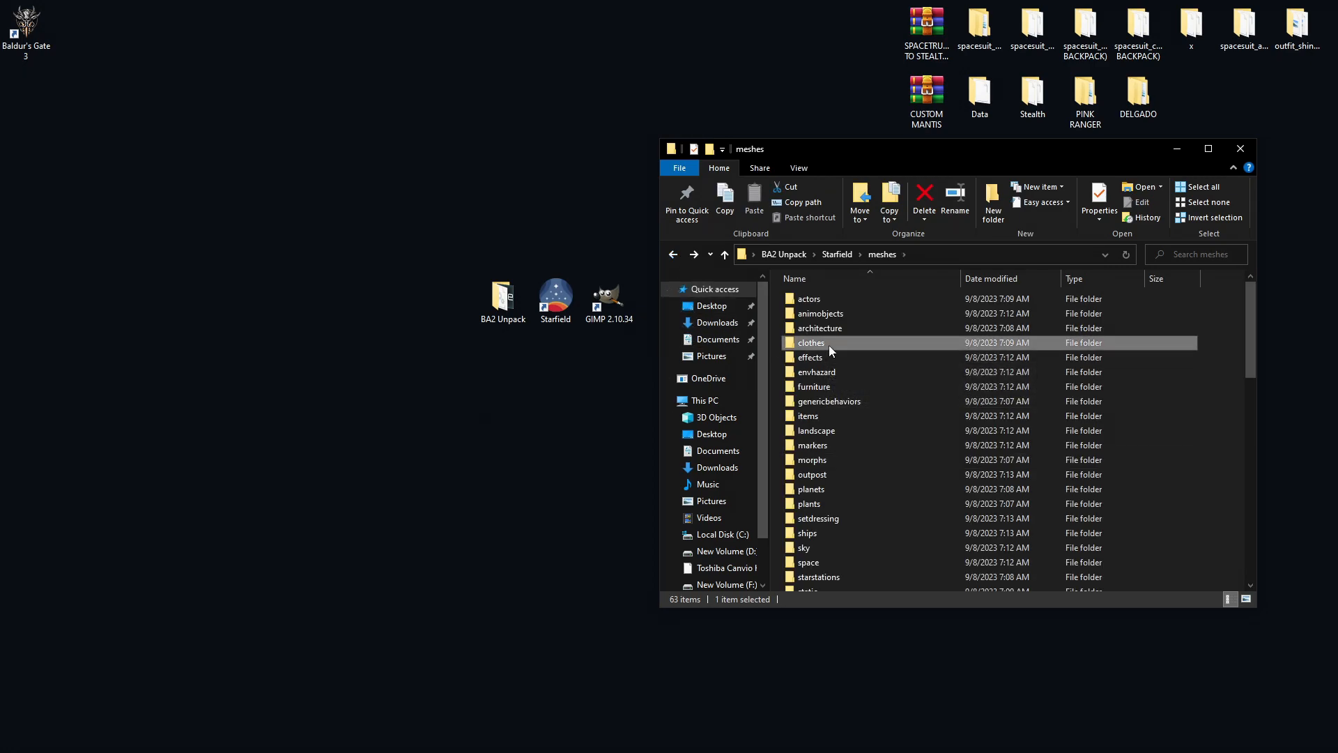
click(823, 459)
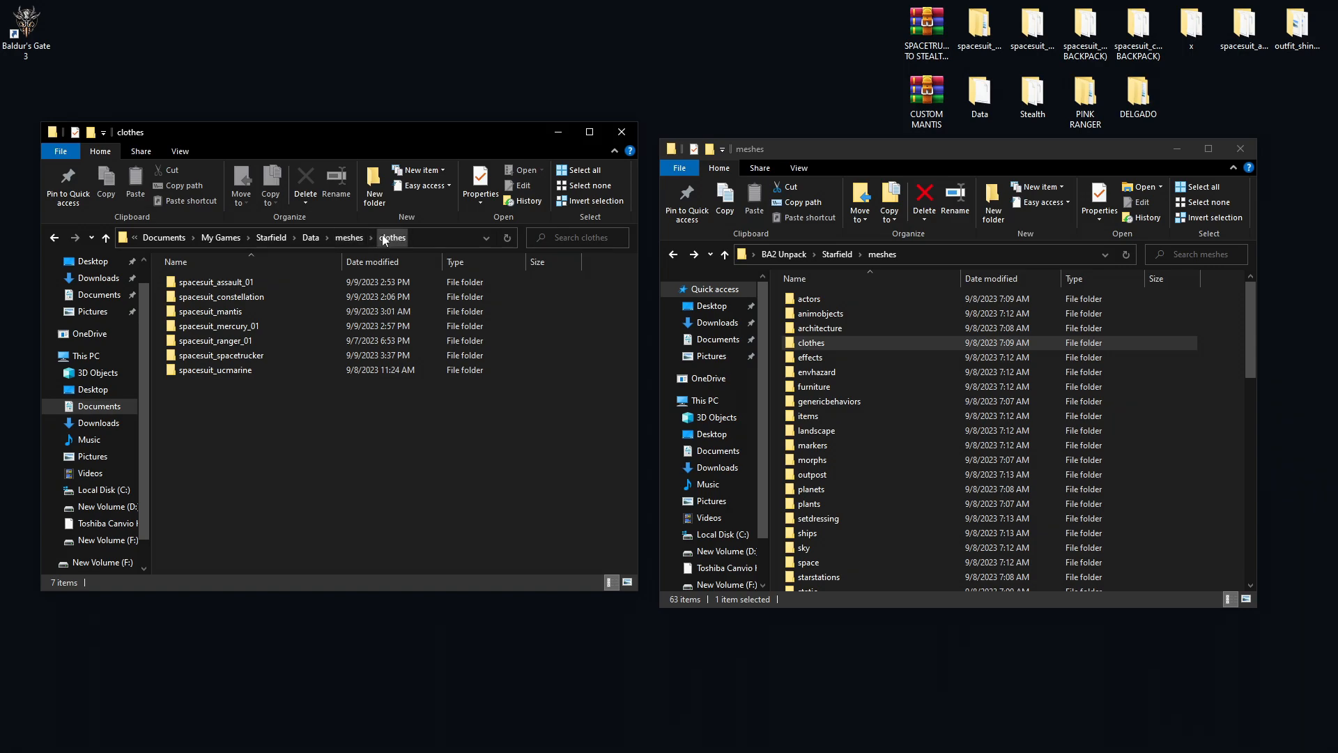
Open meshes\clothes inside the My Games Starfield Data folder, shrink its window and move it out of the way.
click(312, 238)
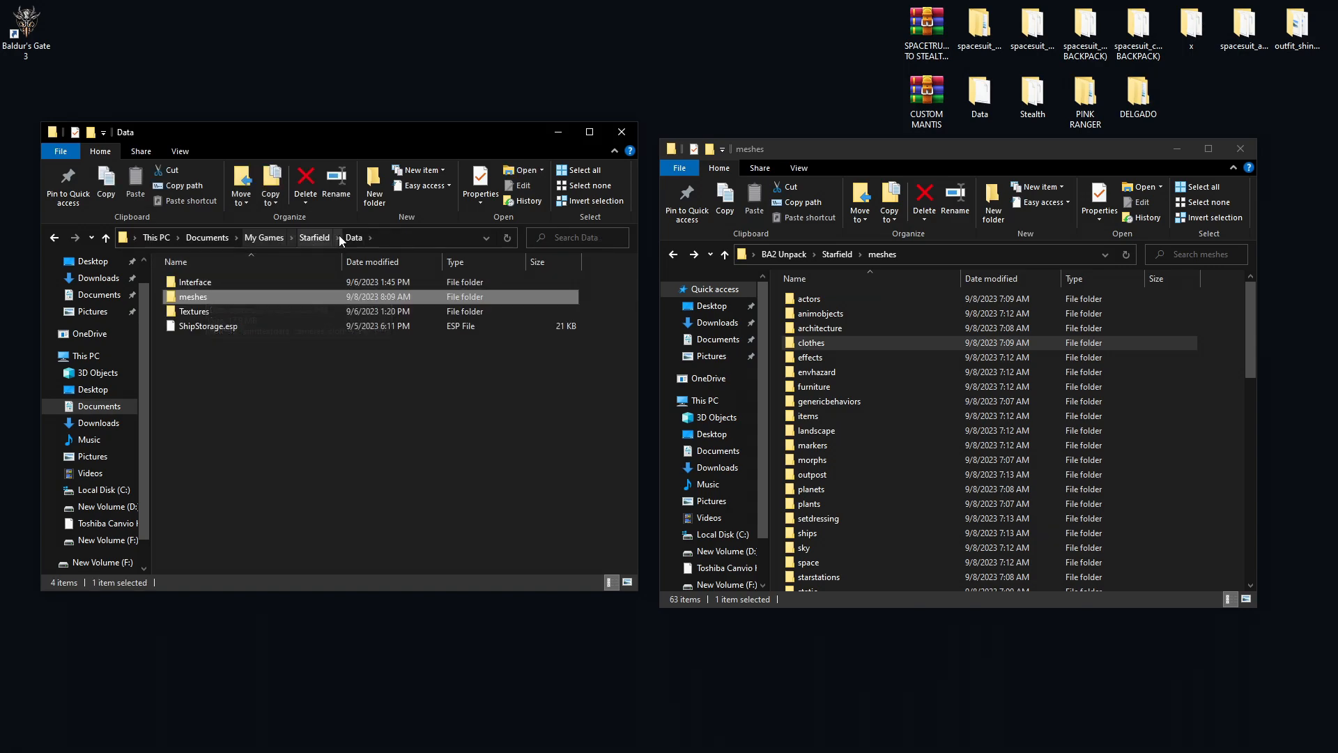
double_click(244, 296)
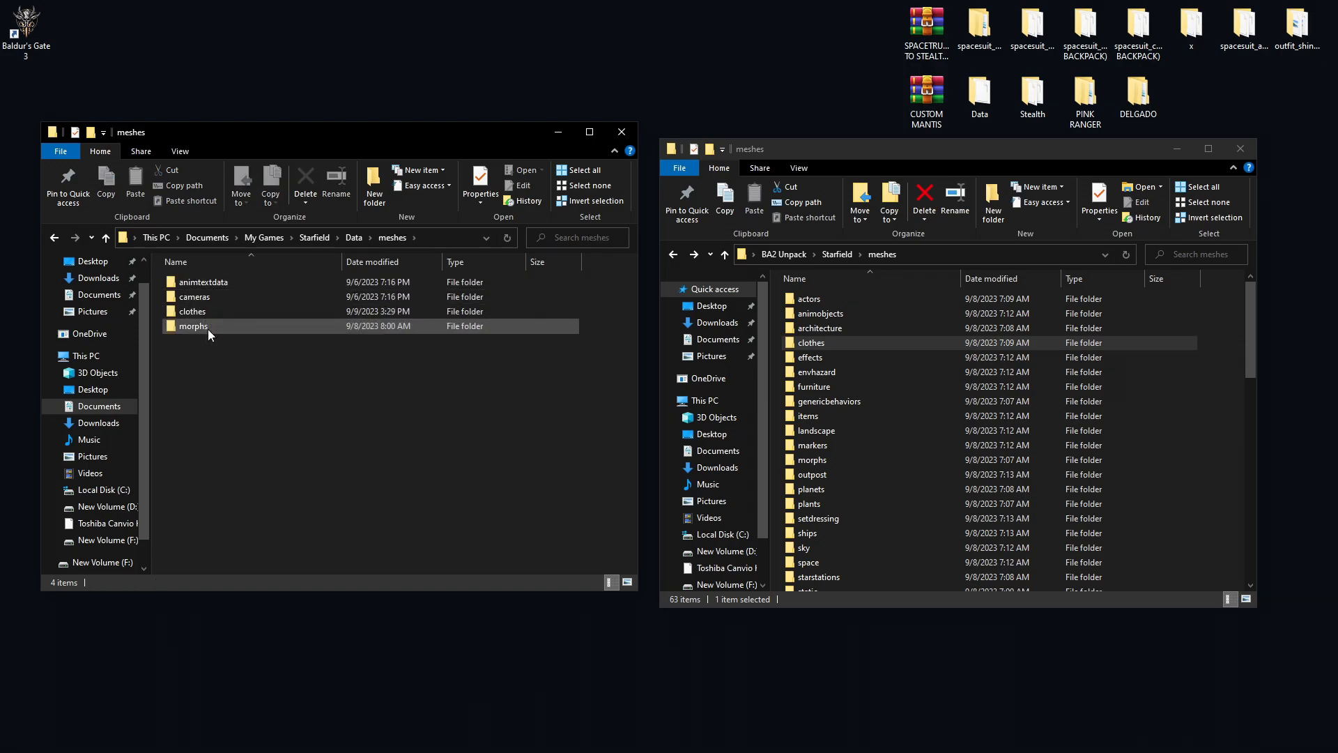
double_click(207, 311)
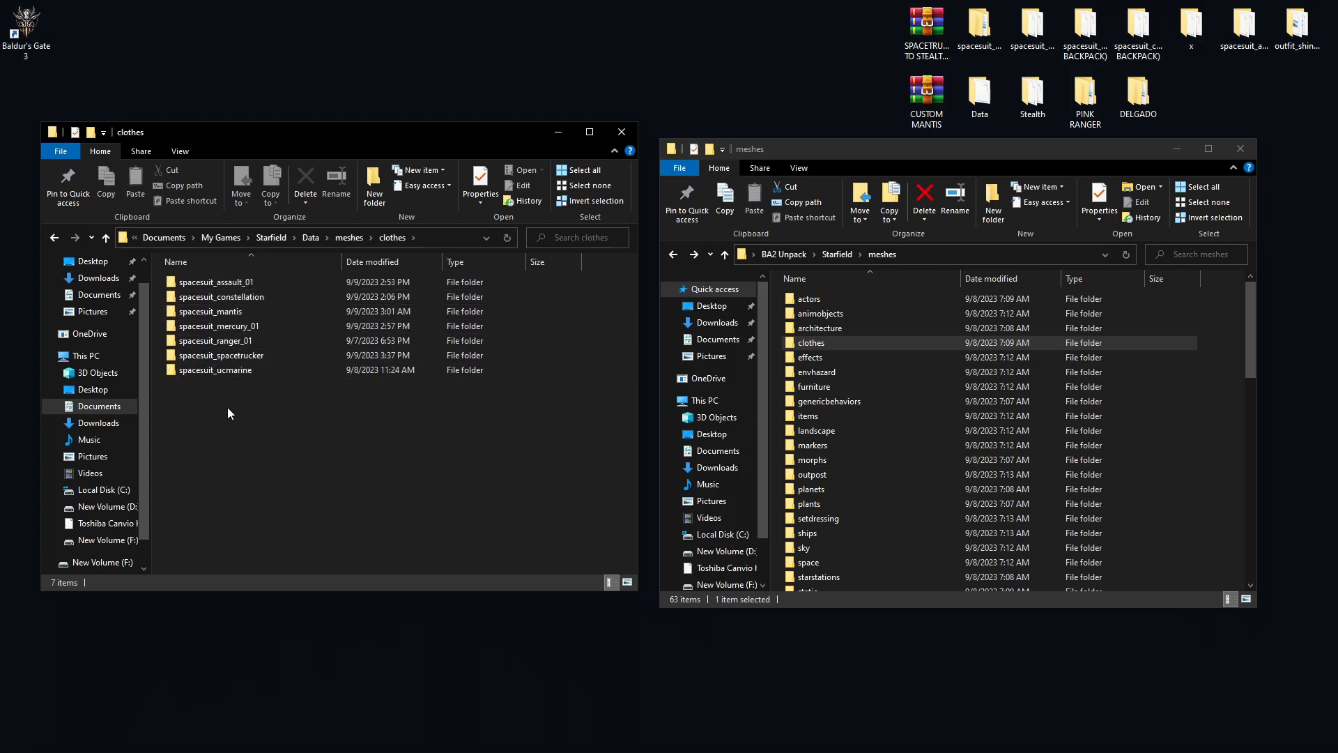
drag(638, 596, 505, 436)
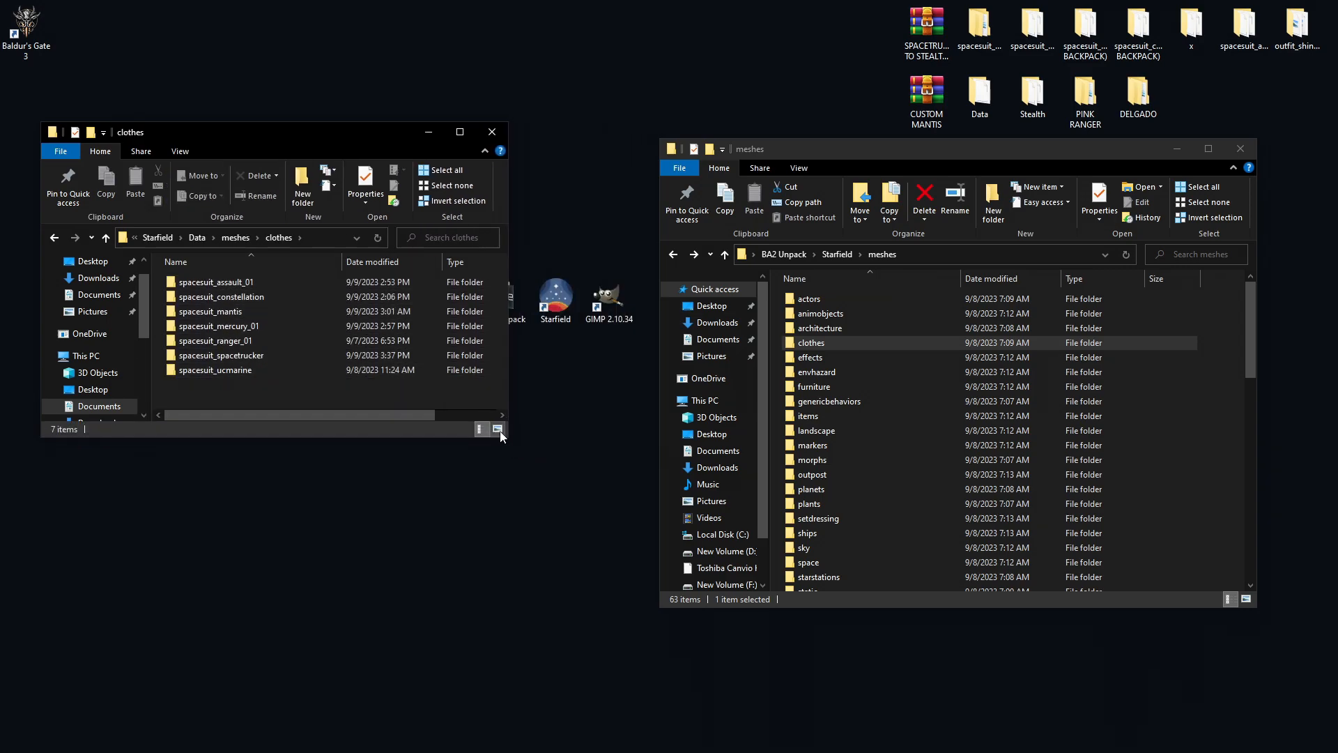
drag(270, 148, 235, 34)
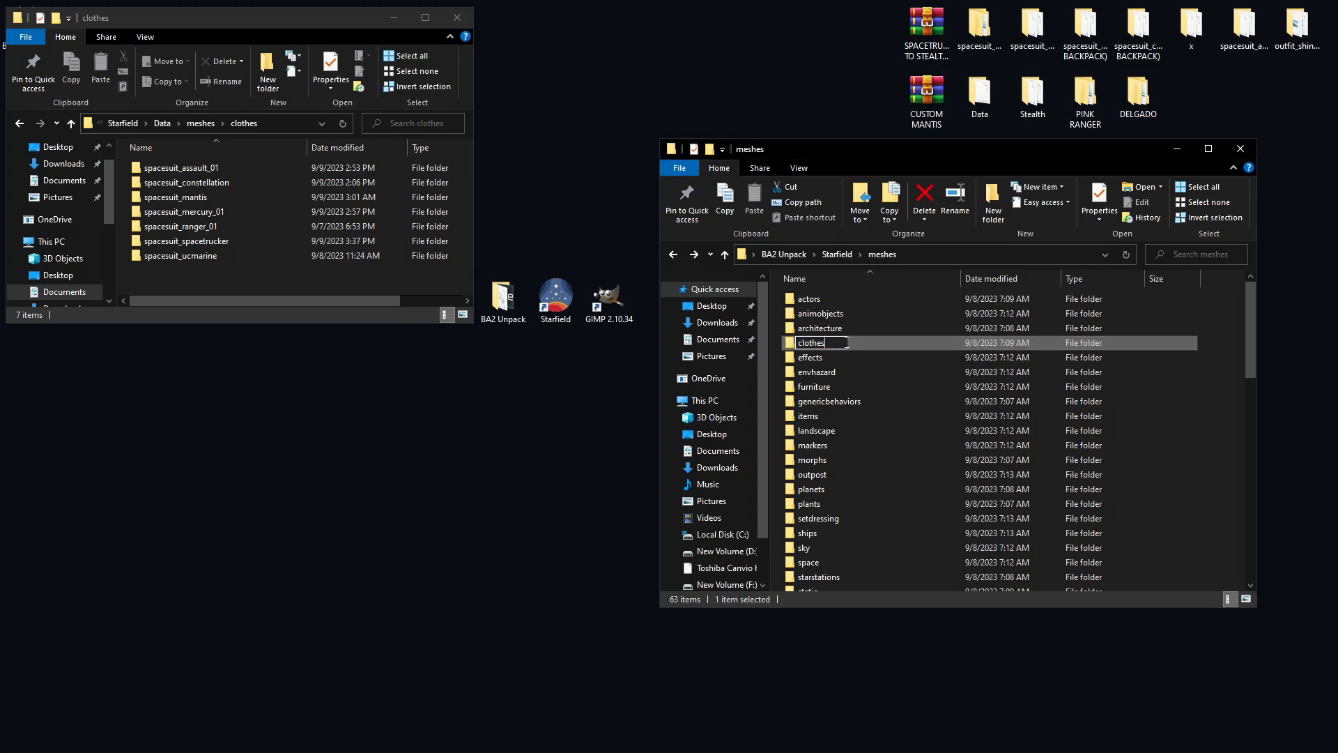
Open the unpacked clothes folder in BA2 Unpack, make its window taller and look through the outfit folders.
double_click(822, 343)
scroll(871, 356, down, 2)
scroll(862, 376, down, 10)
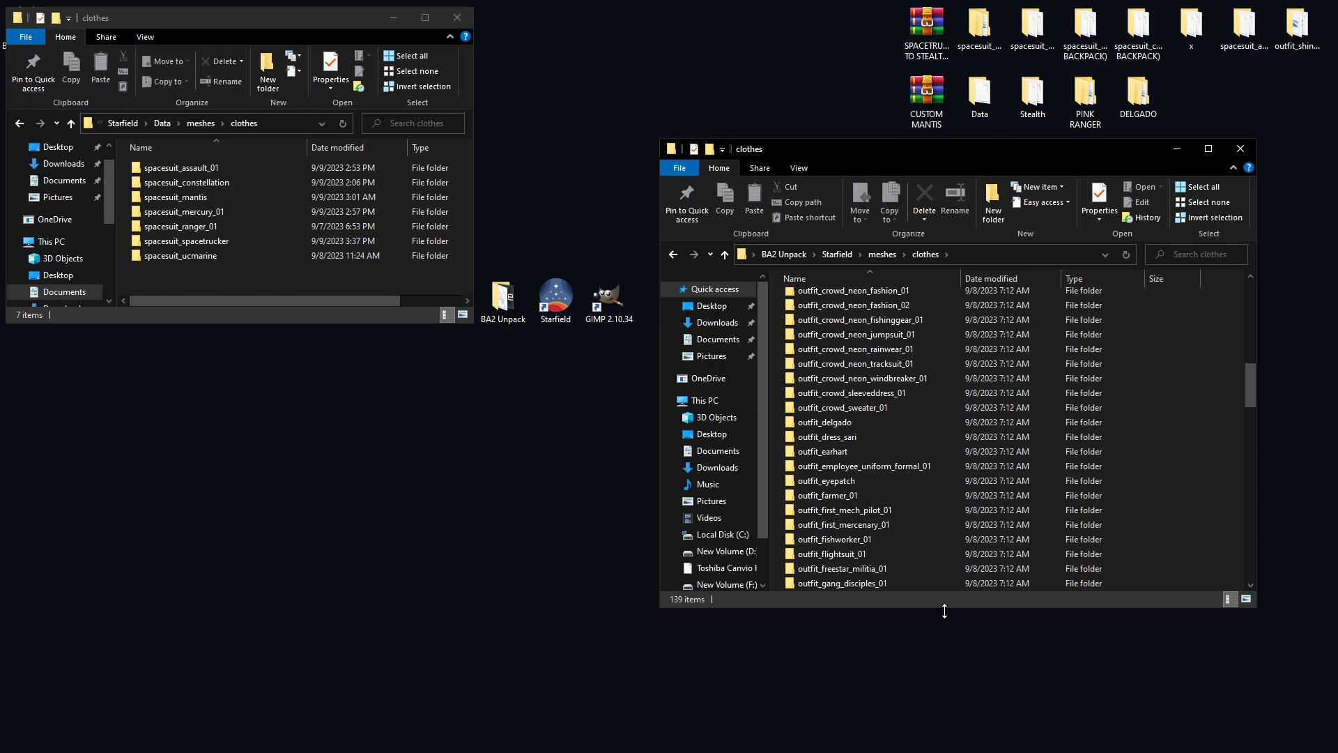
drag(944, 607, 955, 716)
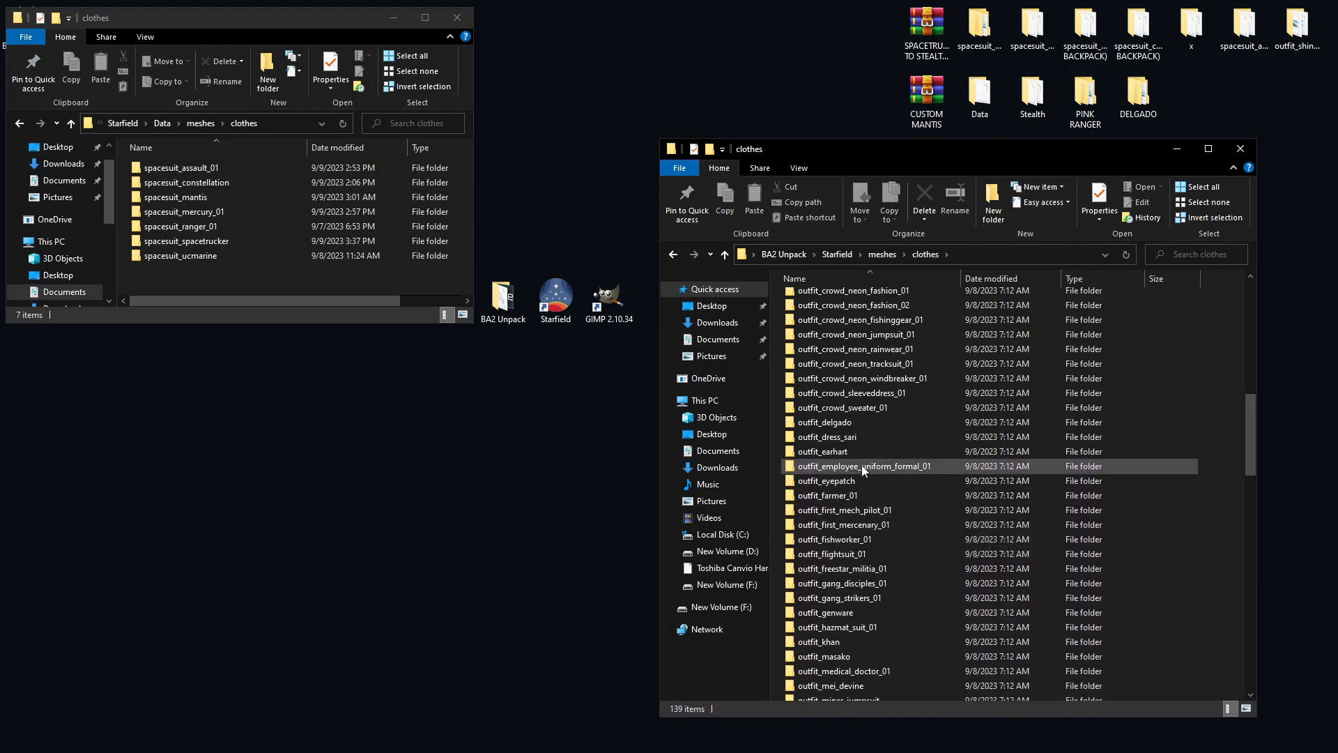
scroll(862, 466, down, 10)
scroll(859, 470, down, 6)
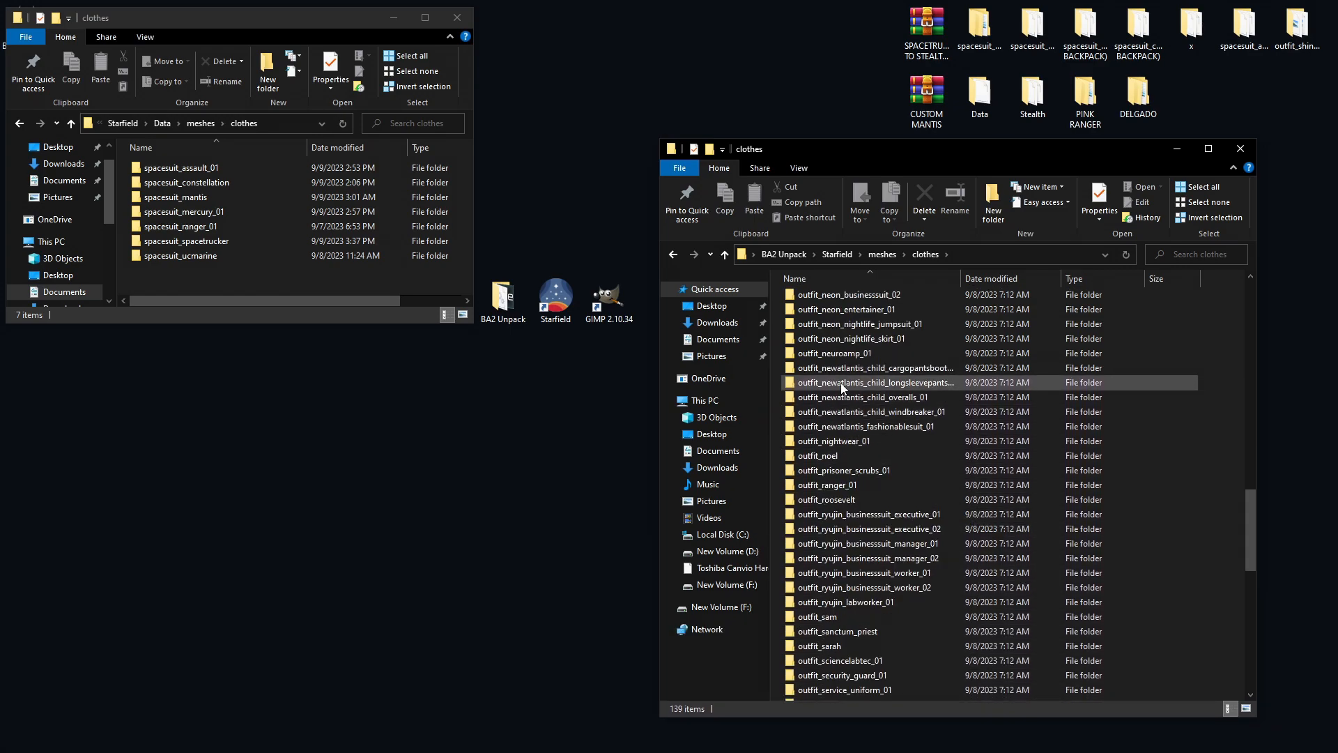
scroll(851, 457, down, 2)
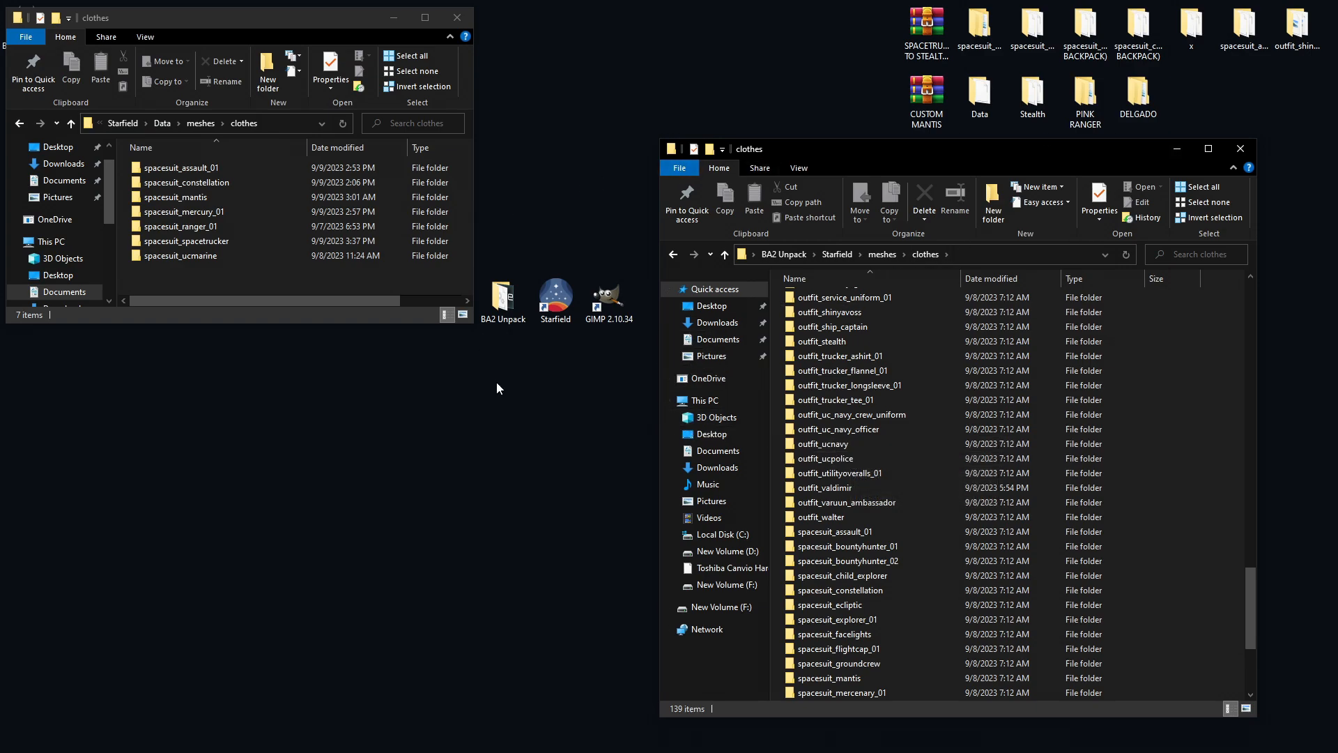
Find the outfit_shinyavoss folder in the unpacked clothes folder, examine its NIF files and return to clothes.
click(1297, 28)
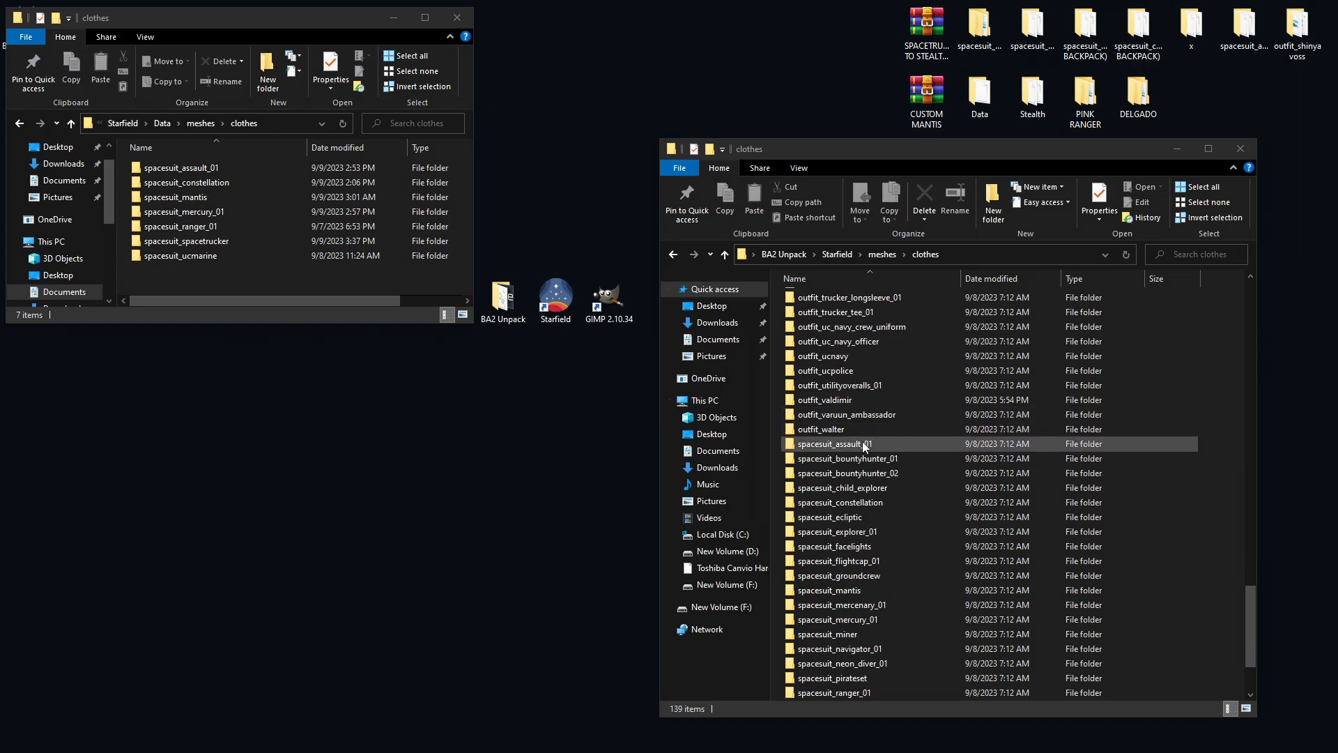
scroll(863, 444, down, 3)
scroll(863, 444, up, 7)
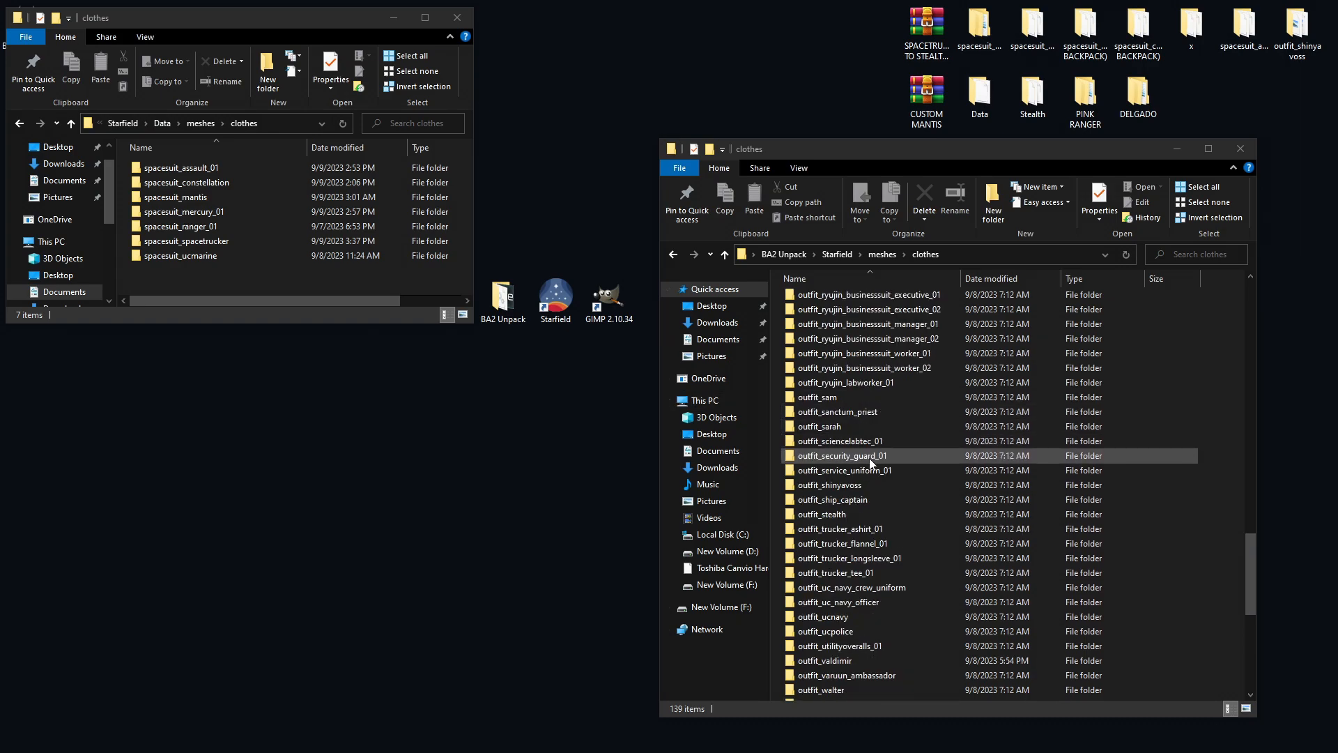
double_click(852, 486)
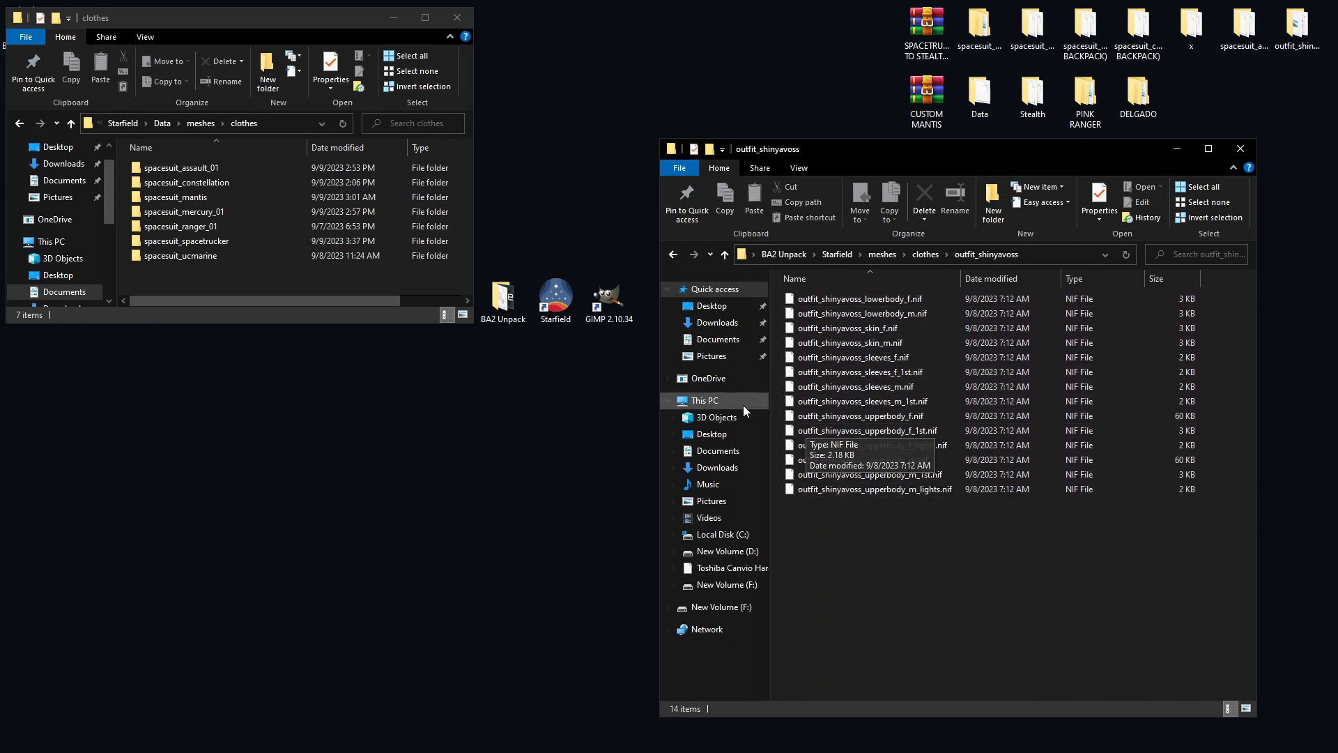
key(BackSpace)
scroll(862, 382, down, 3)
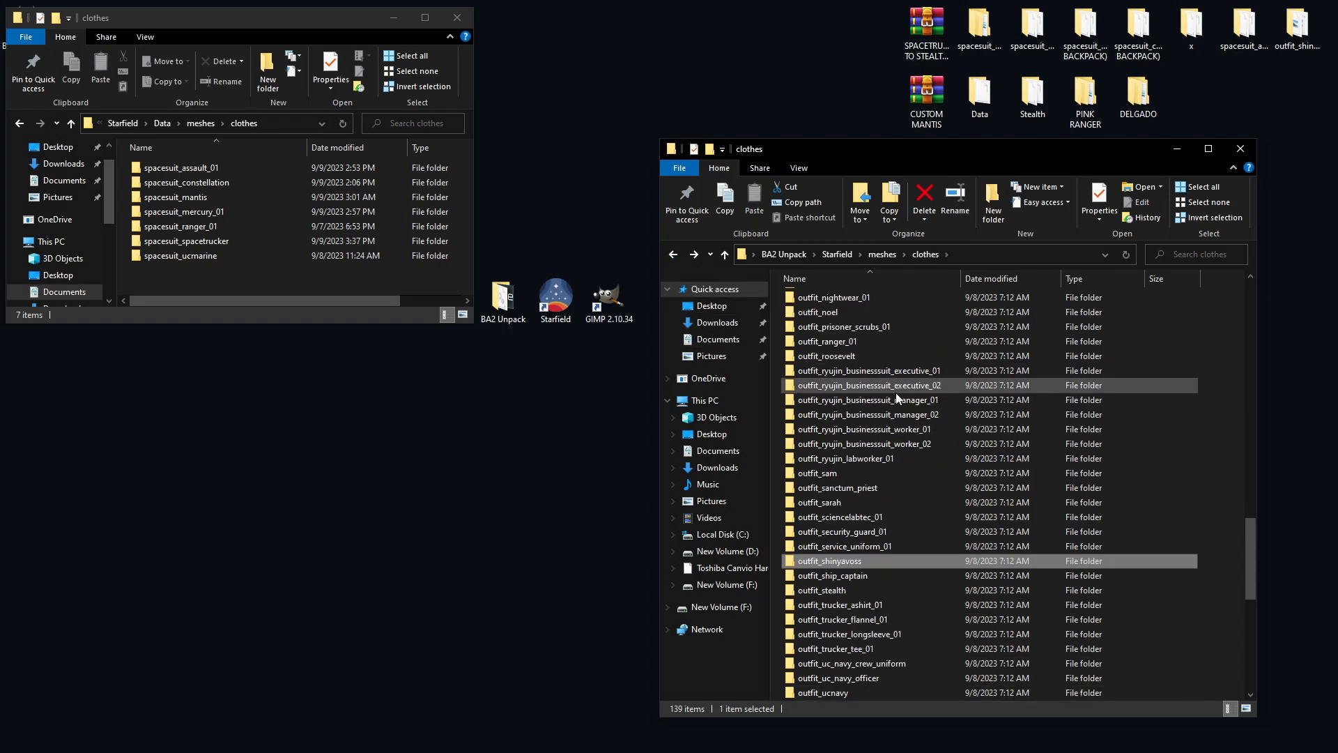
double_click(849, 559)
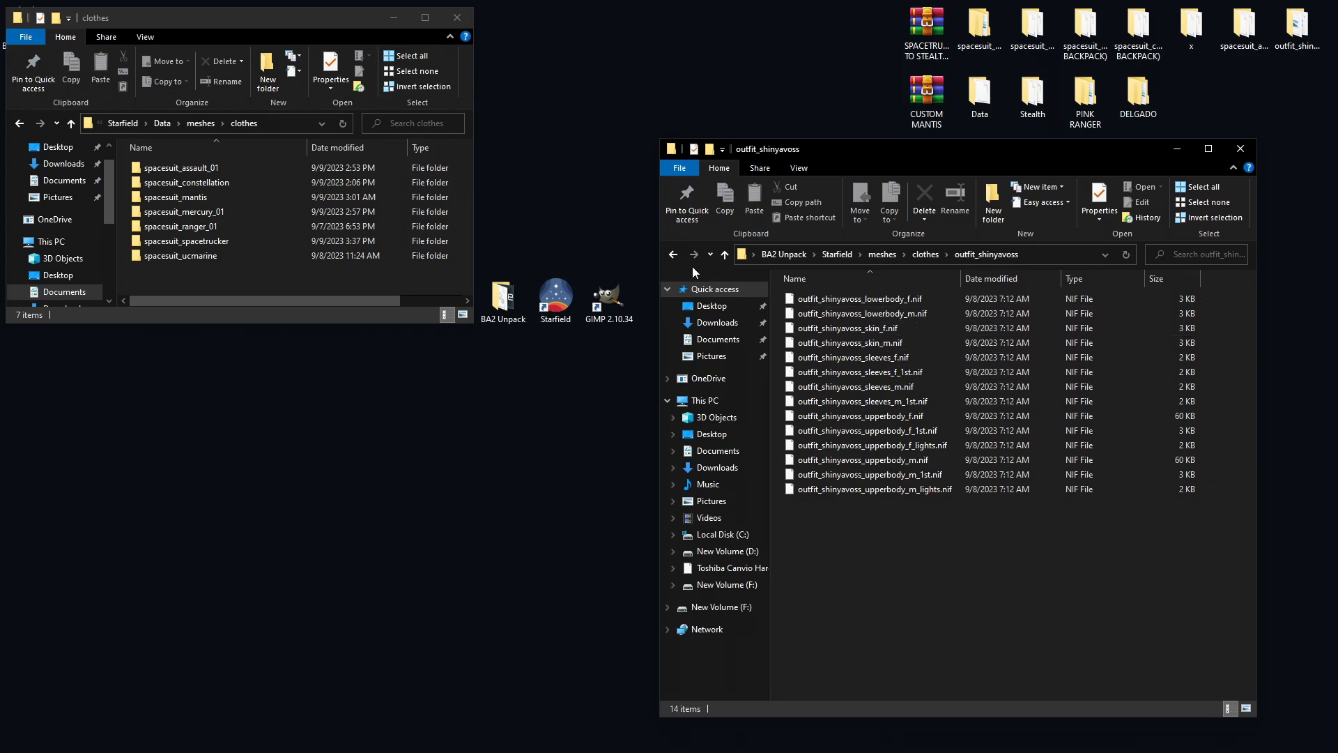
click(673, 254)
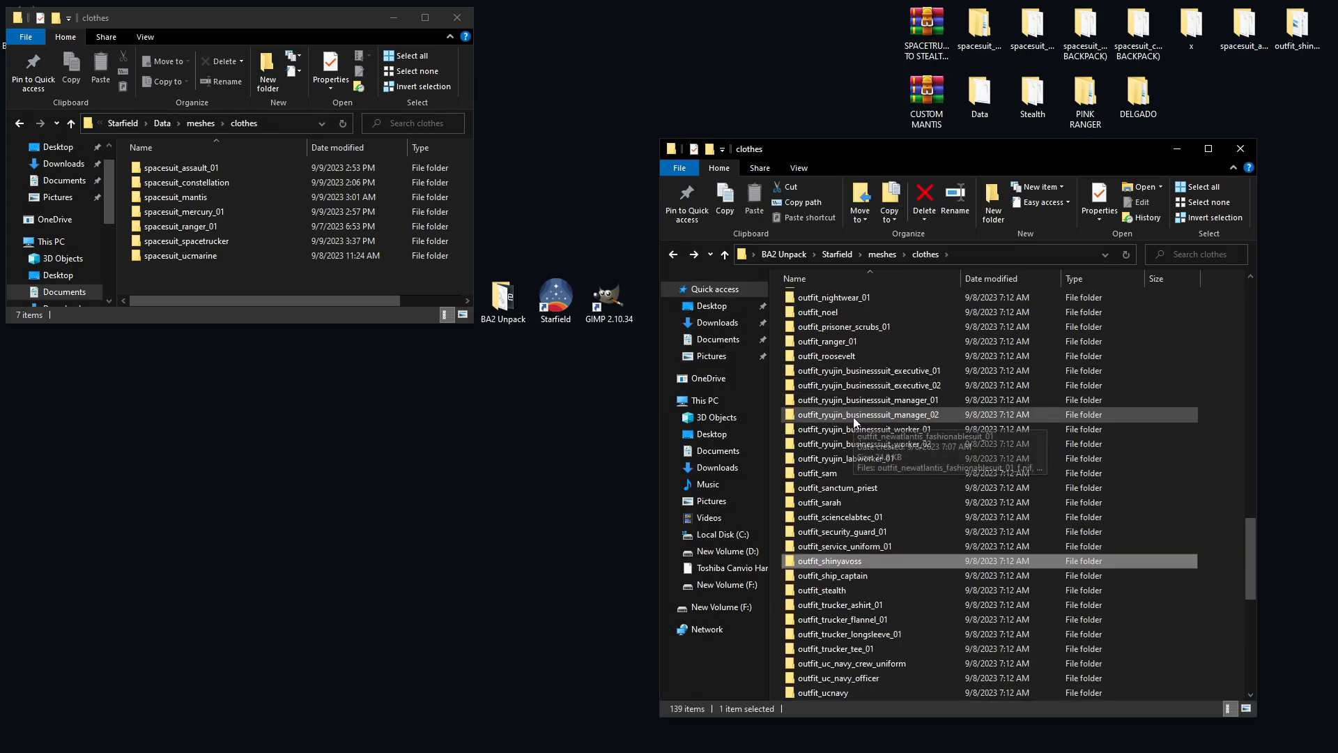
Look through the outfit and spacesuit folders in the unpacked clothes folder and open spacesuit_assault_01.
scroll(854, 419, down, 1)
scroll(853, 417, down, 4)
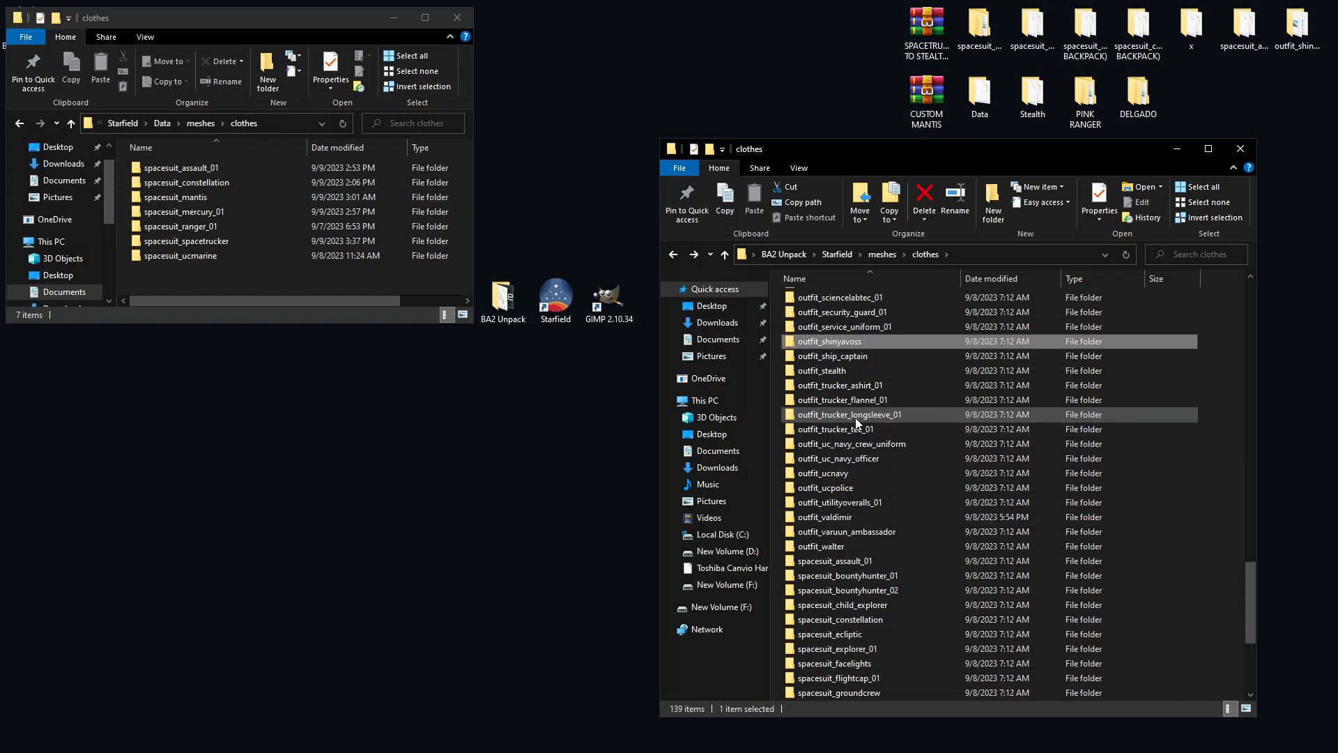
scroll(856, 419, up, 4)
scroll(918, 453, up, 3)
scroll(918, 455, up, 10)
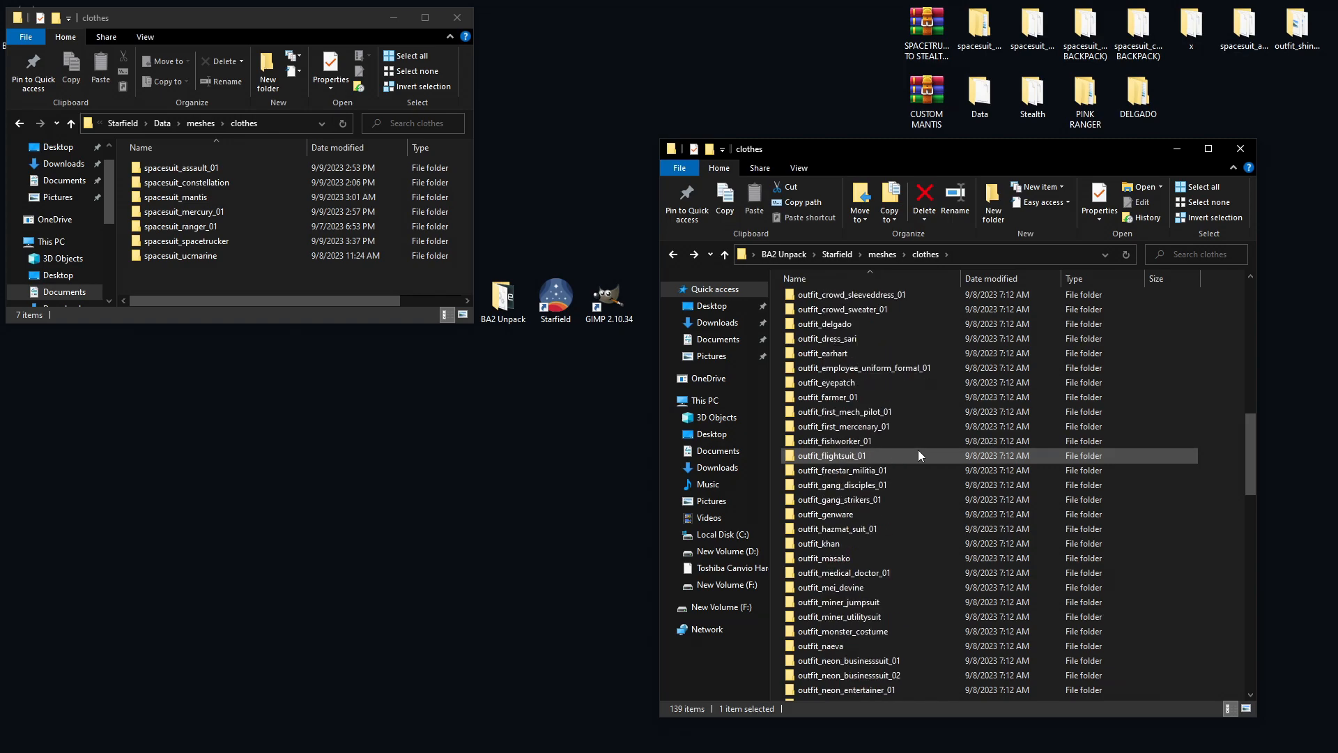
scroll(918, 454, down, 1)
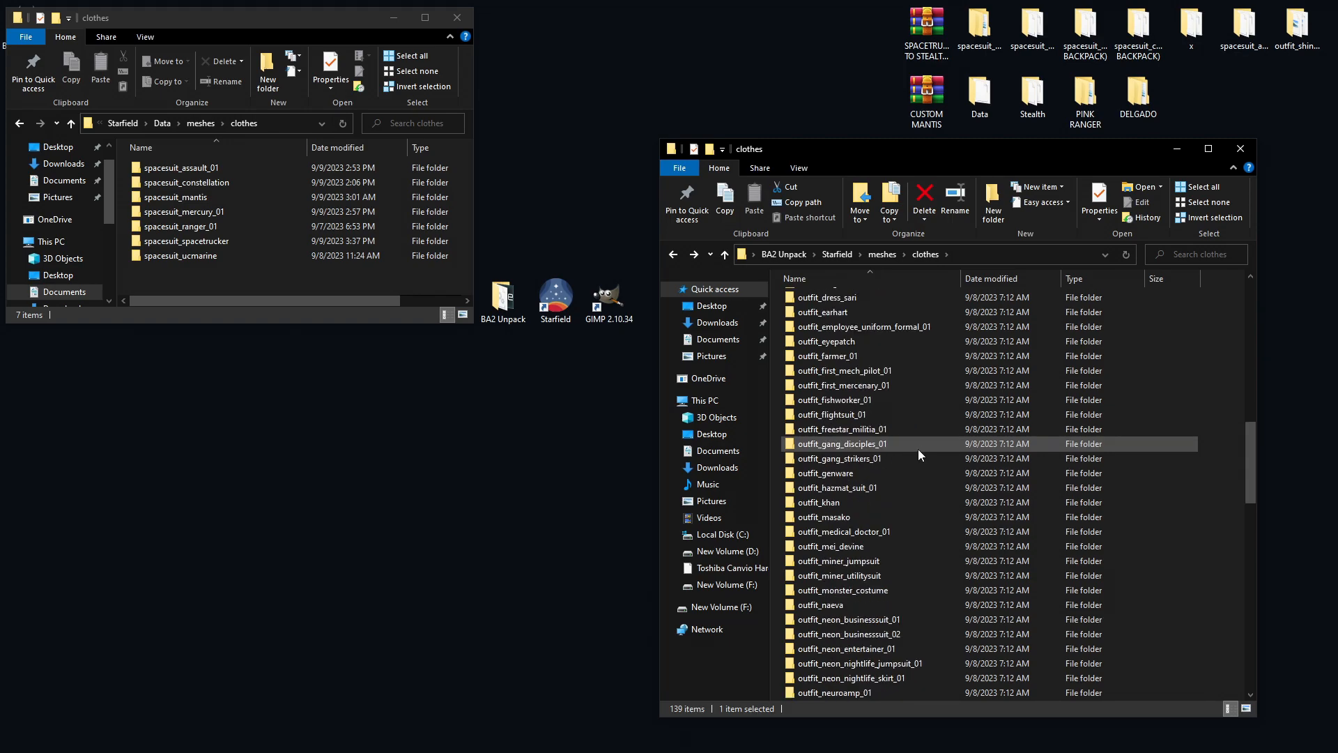
scroll(918, 449, down, 15)
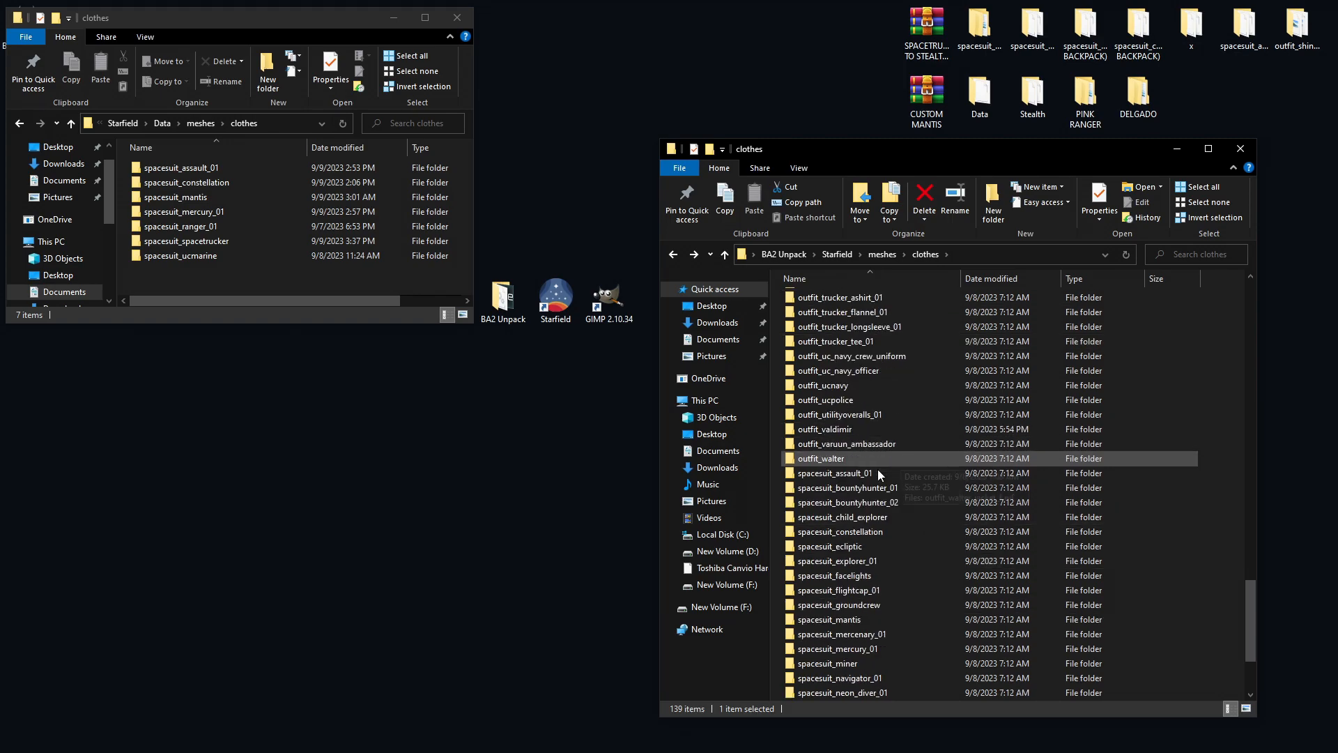
double_click(862, 476)
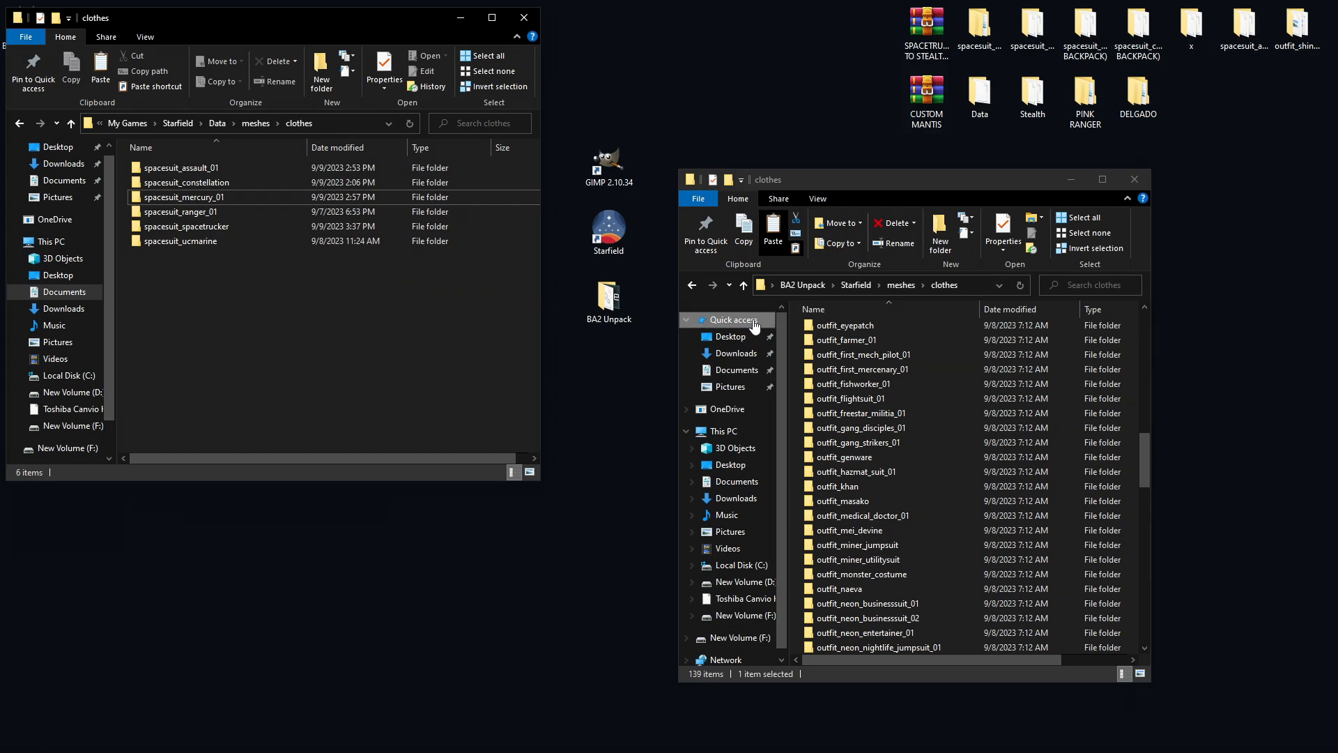
Copy the outfit_gang_strikers_01 folder from the unpacked clothes folder into the My Games Starfield clothes folder.
click(604, 357)
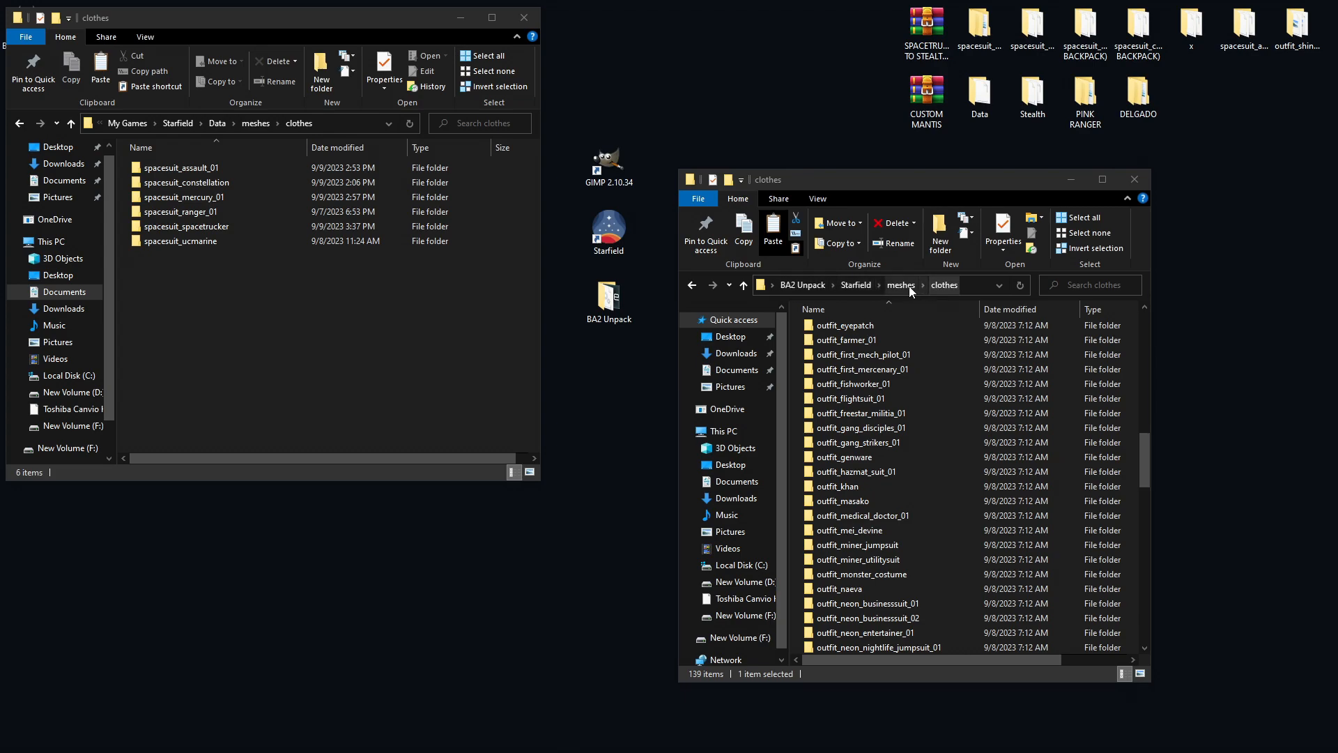
scroll(882, 366, down, 2)
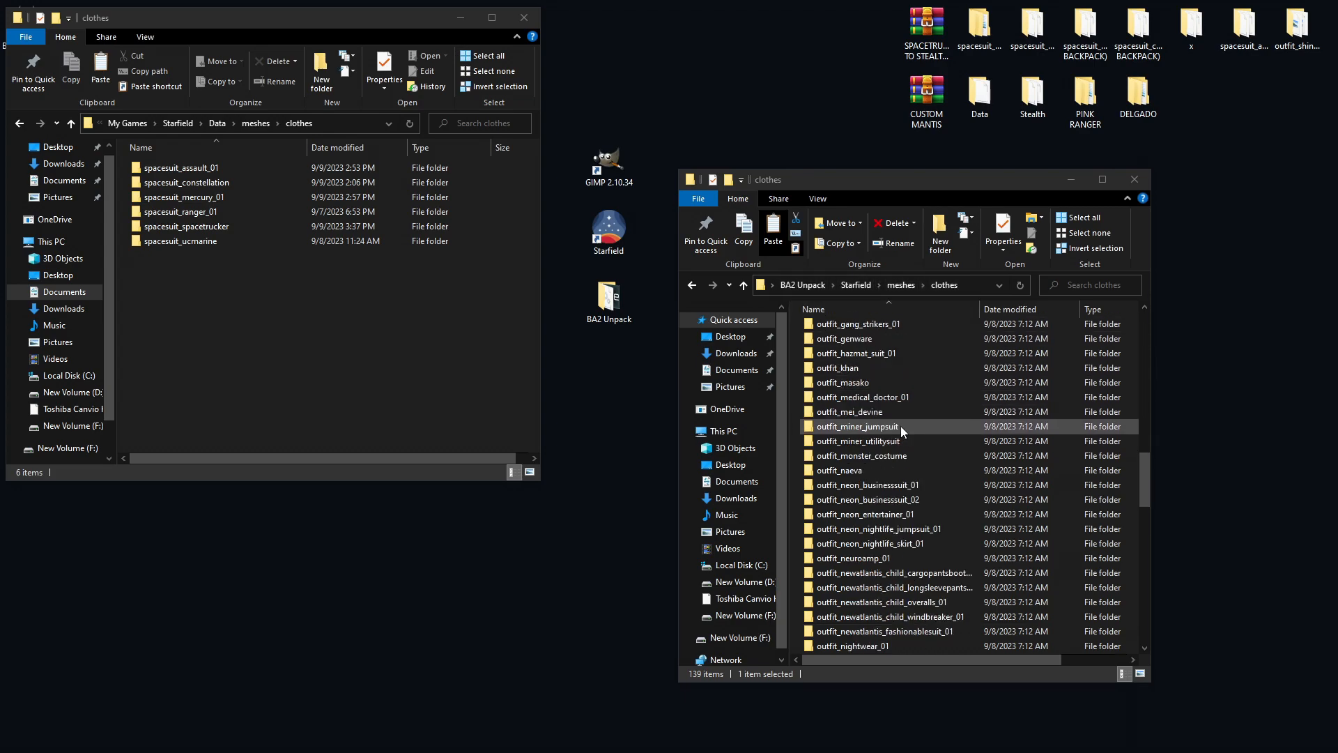
scroll(851, 427, up, 1)
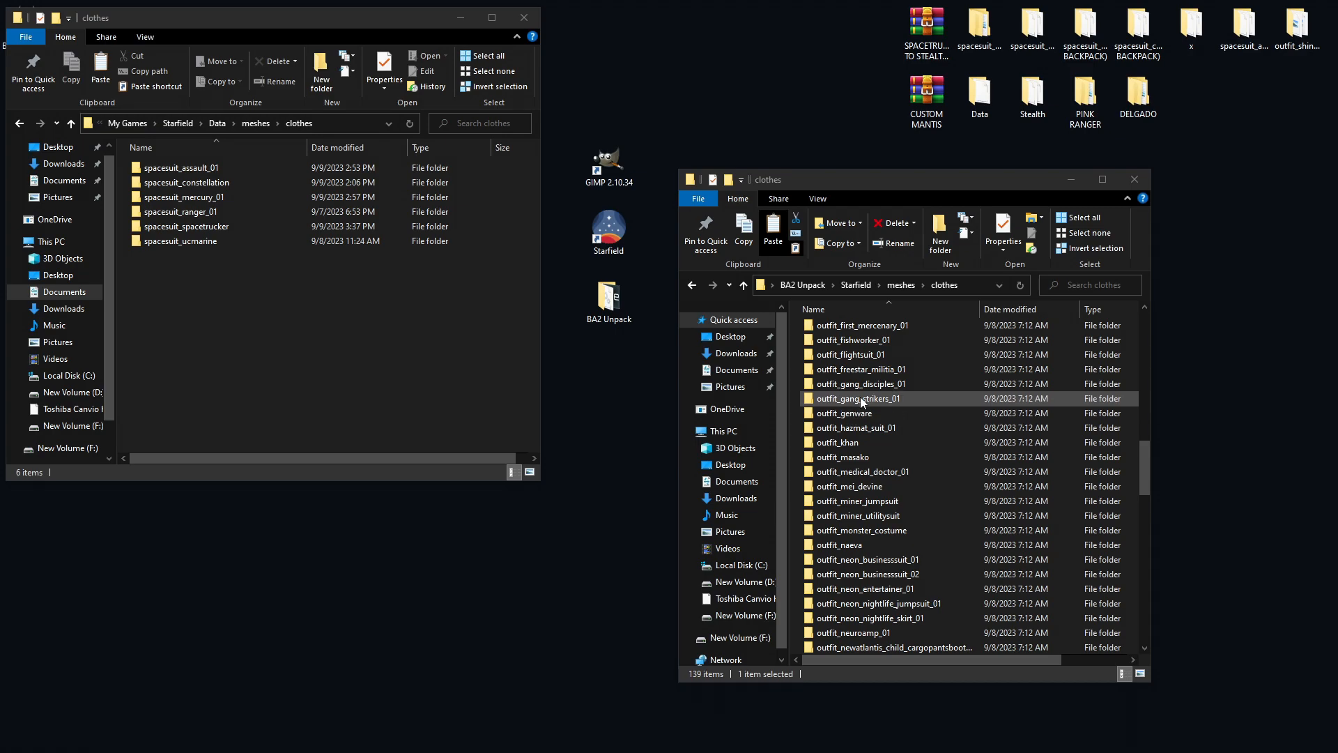
right_click(860, 396)
click(900, 638)
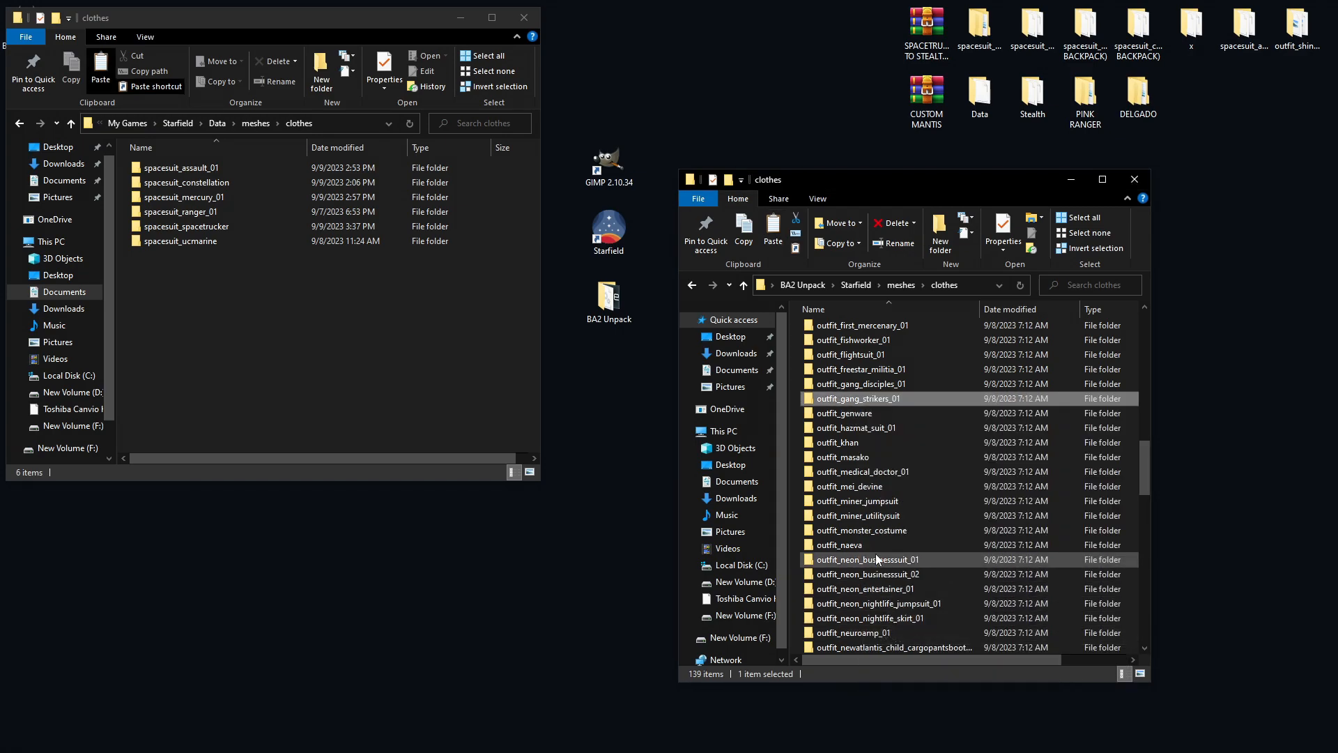
right_click(185, 298)
click(225, 394)
click(212, 316)
Rename the copied outfit_gang_strikers_01 folder as spacesuit_mantis, taking the name from the matching folder in the unpacked clothes folder.
scroll(868, 414, down, 1)
scroll(868, 414, down, 15)
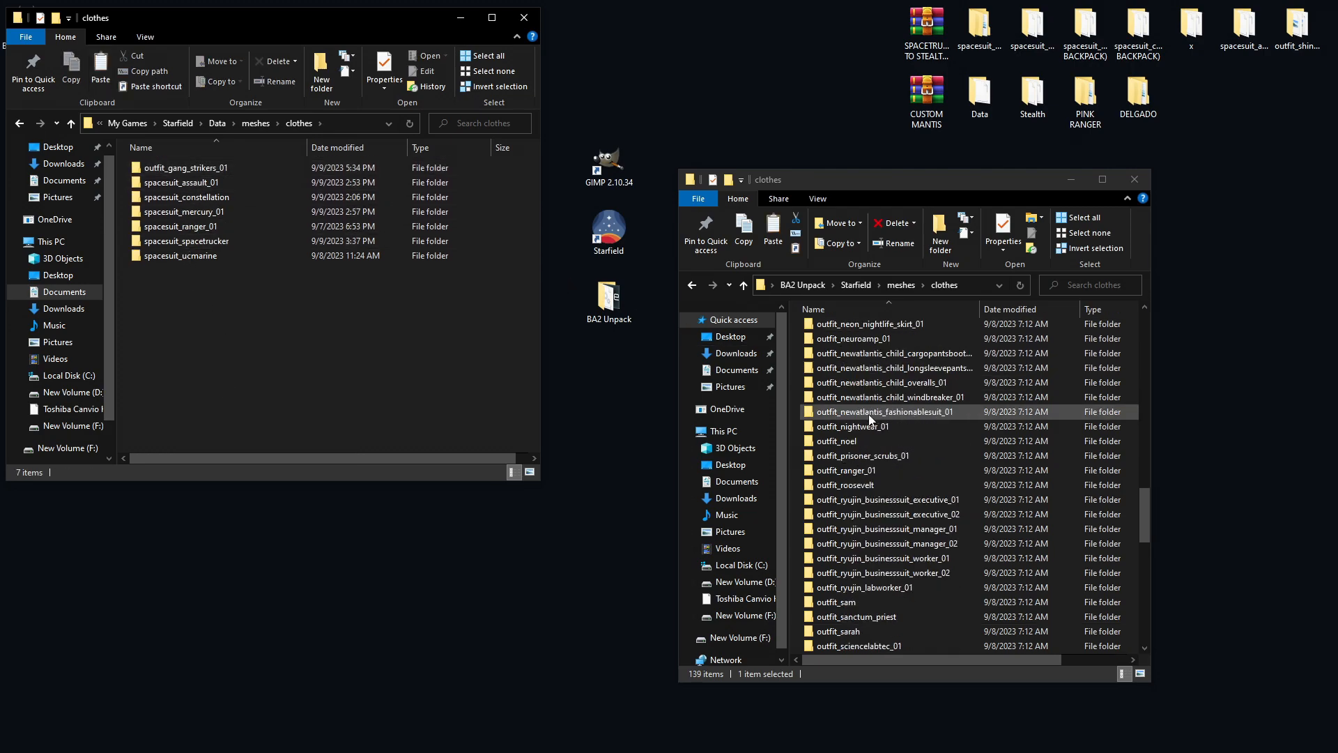
scroll(868, 414, down, 4)
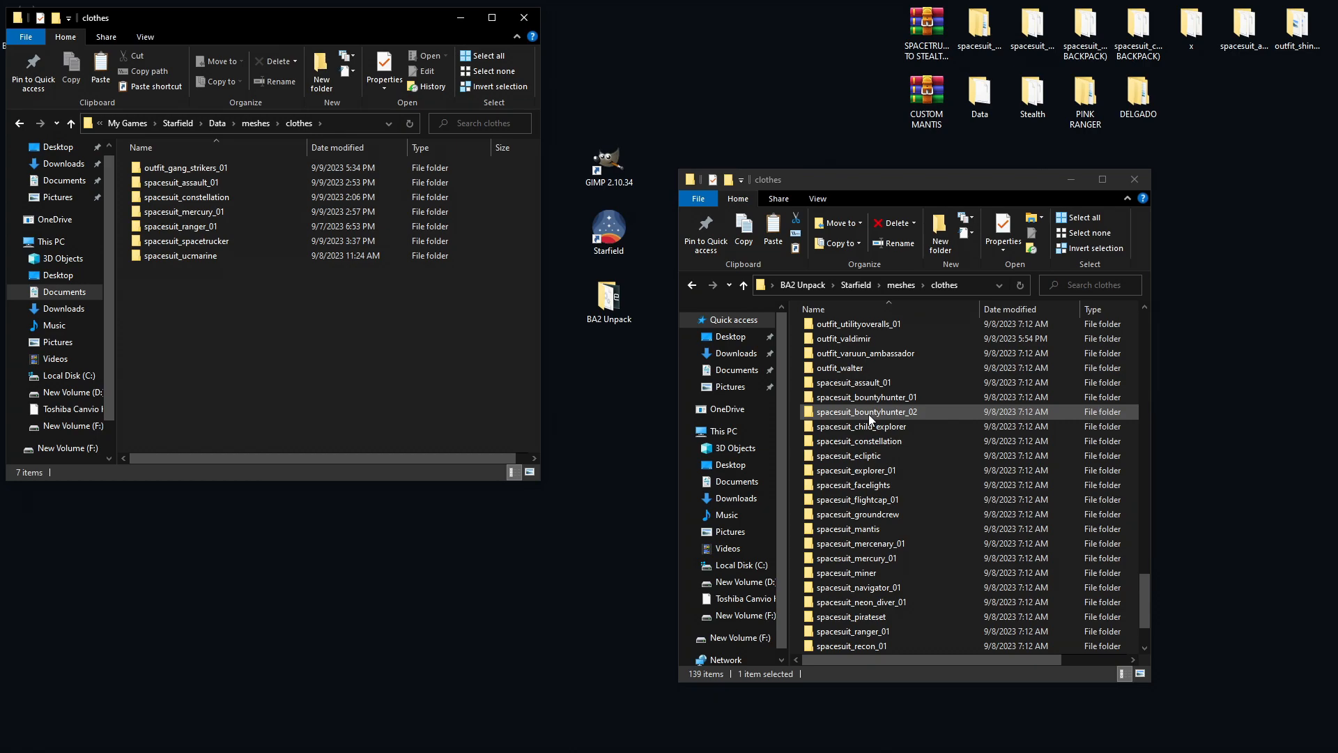
click(874, 442)
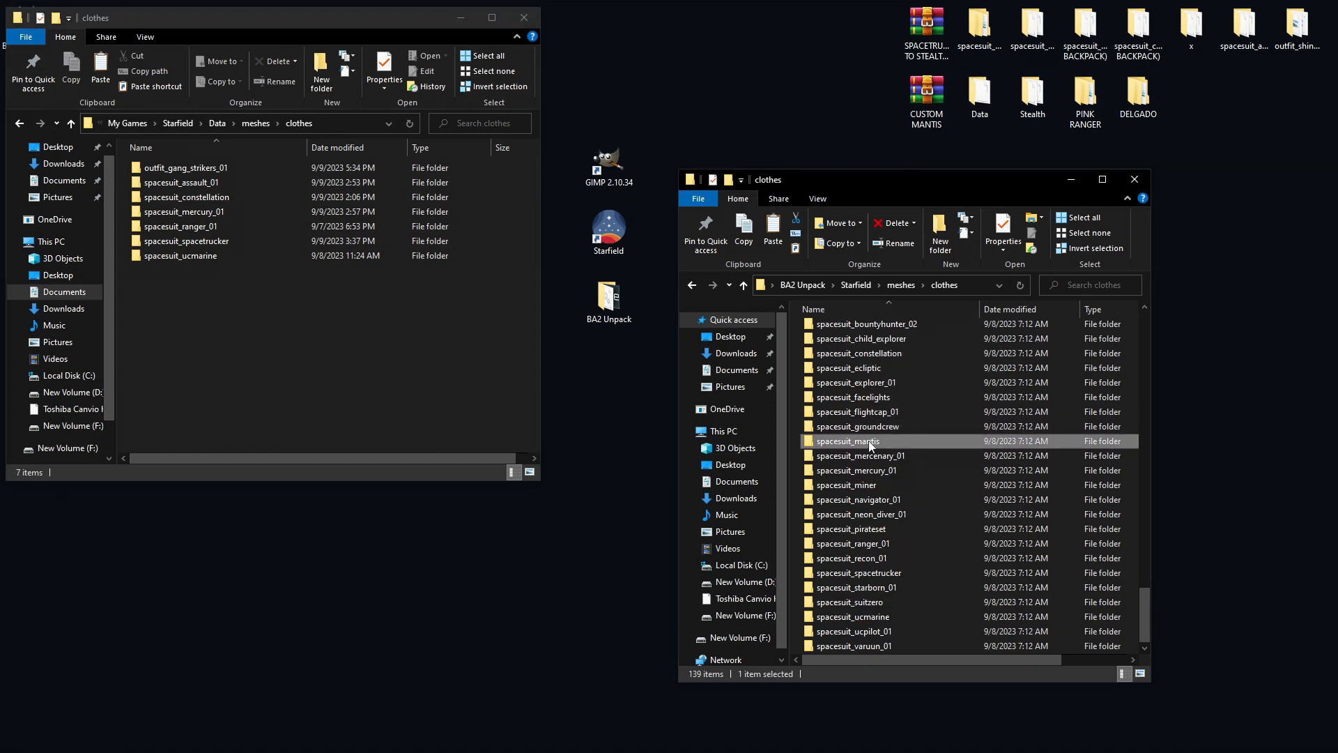
key(ctrl+c)
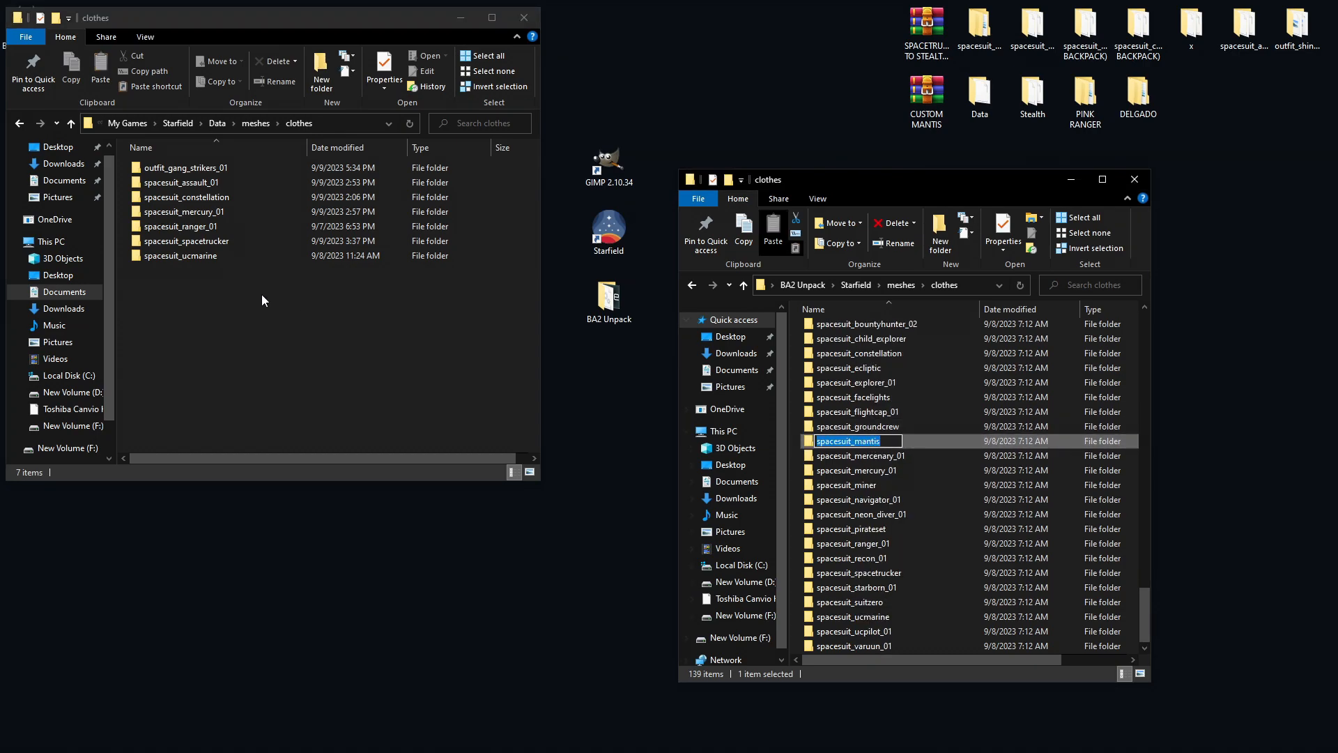
click(199, 172)
click(198, 168)
key(ctrl+v)
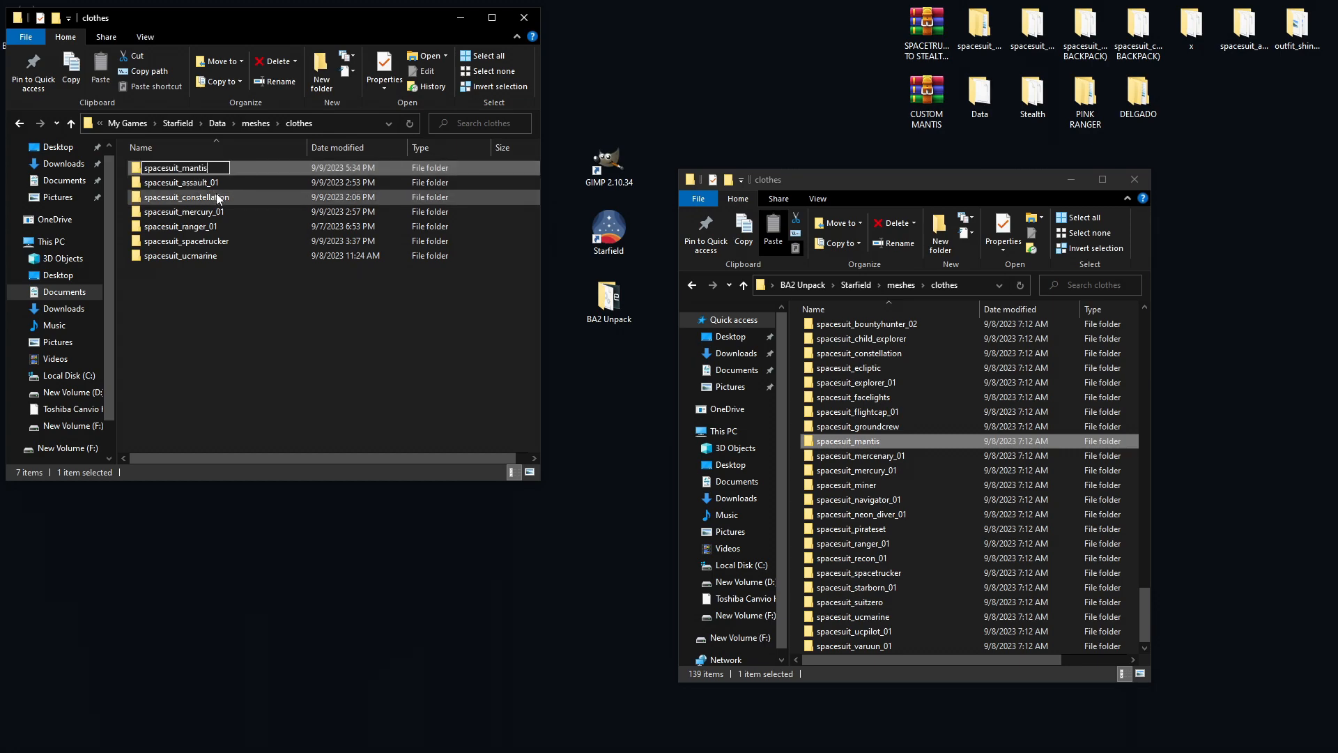
click(221, 291)
Delete all the male NIF files (names containing _m) from the copied spacesuit_mantis folder in the My Games Starfield clothes folder.
double_click(187, 196)
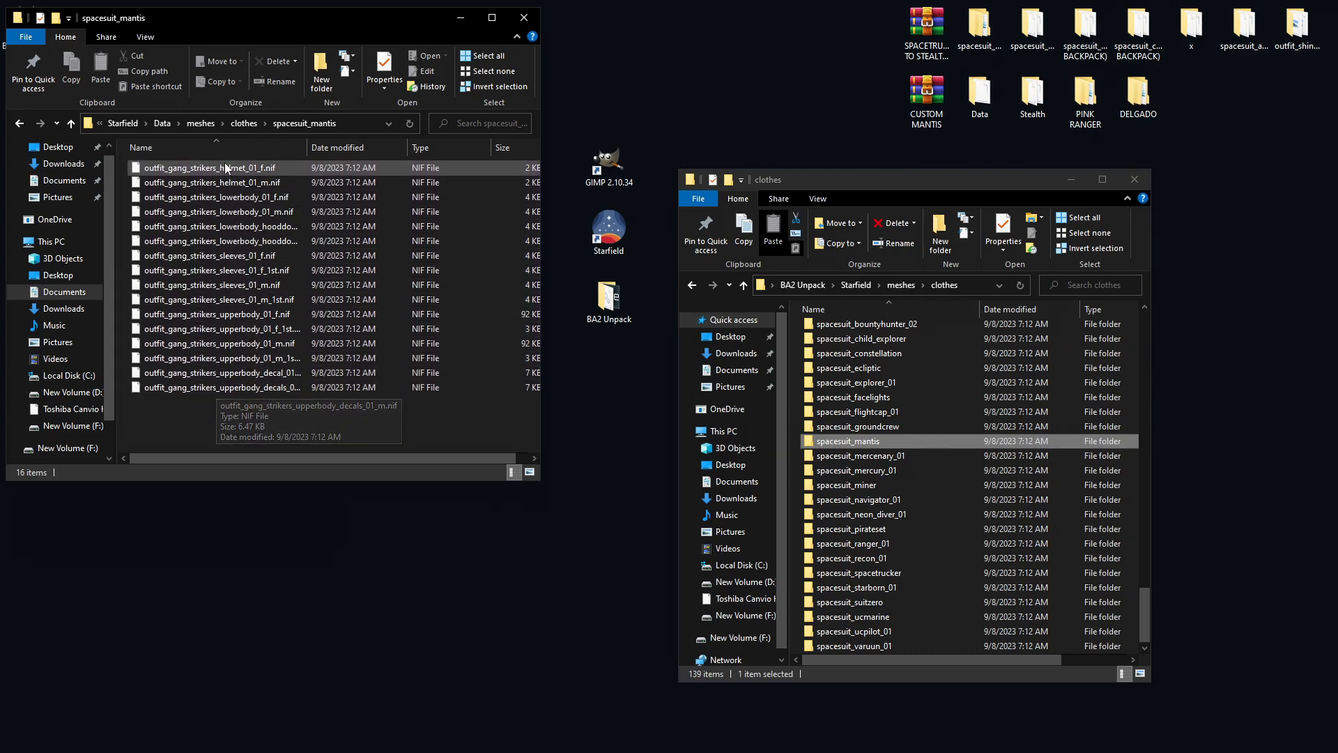
click(249, 182)
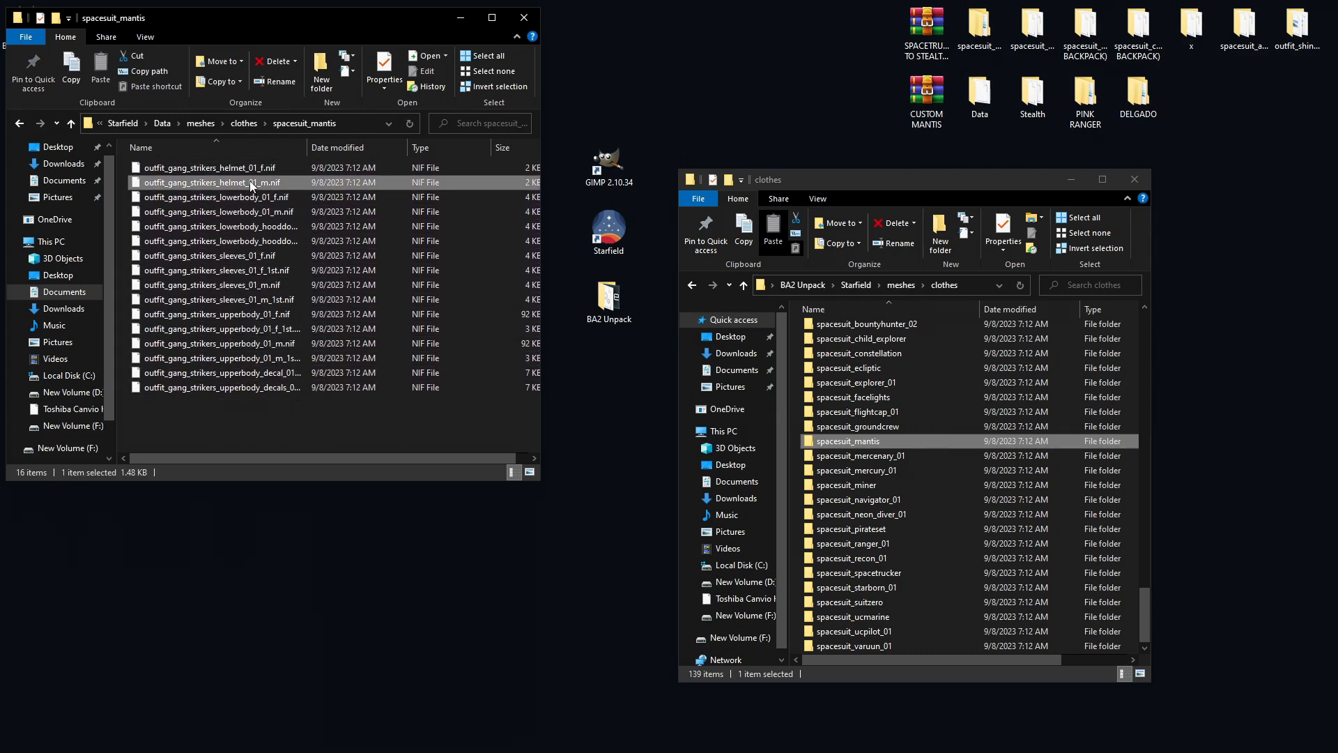
ctrl+click(252, 211)
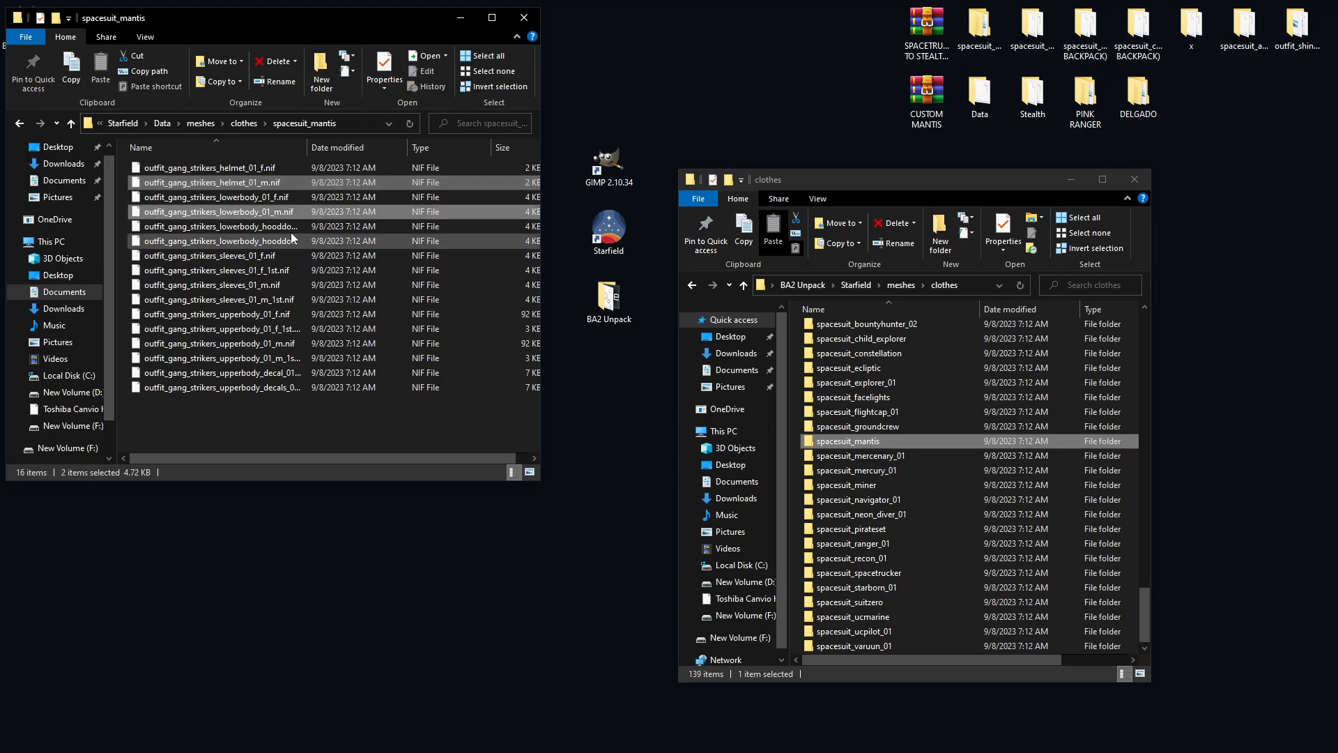
double_click(307, 147)
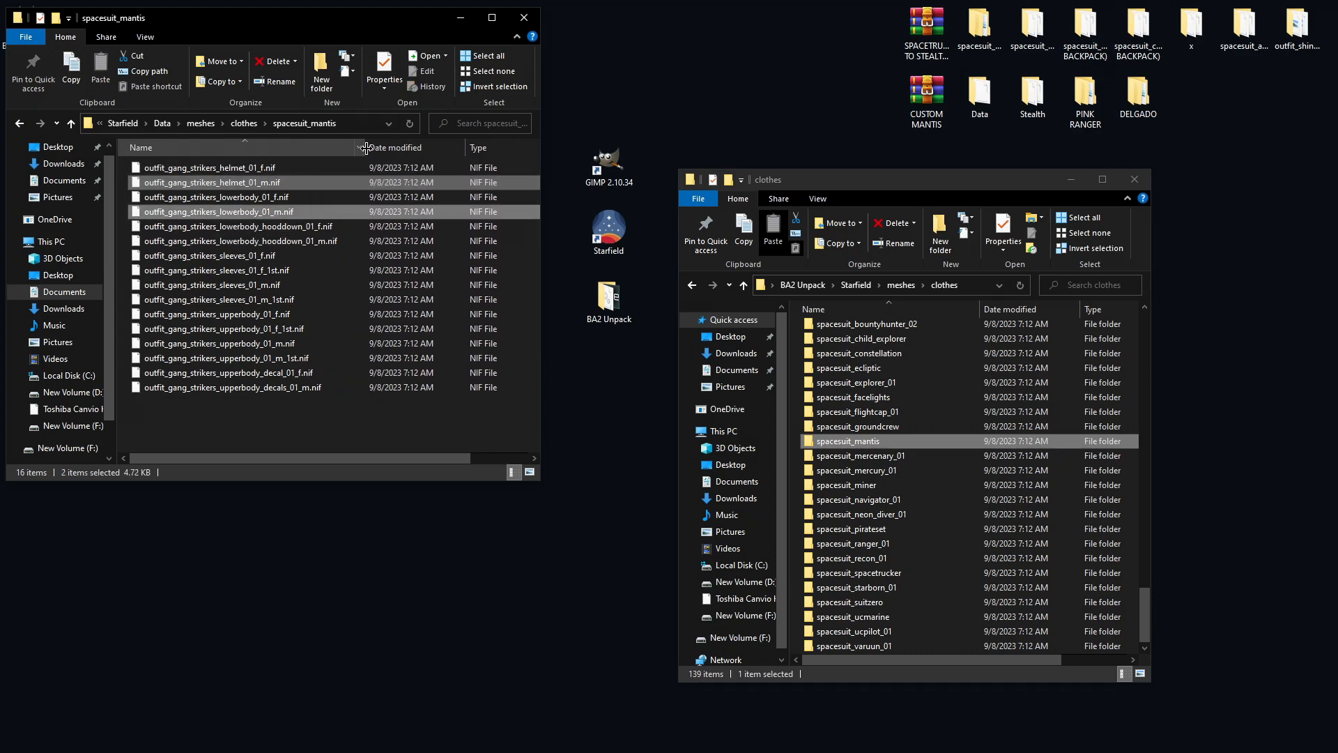
ctrl+click(261, 240)
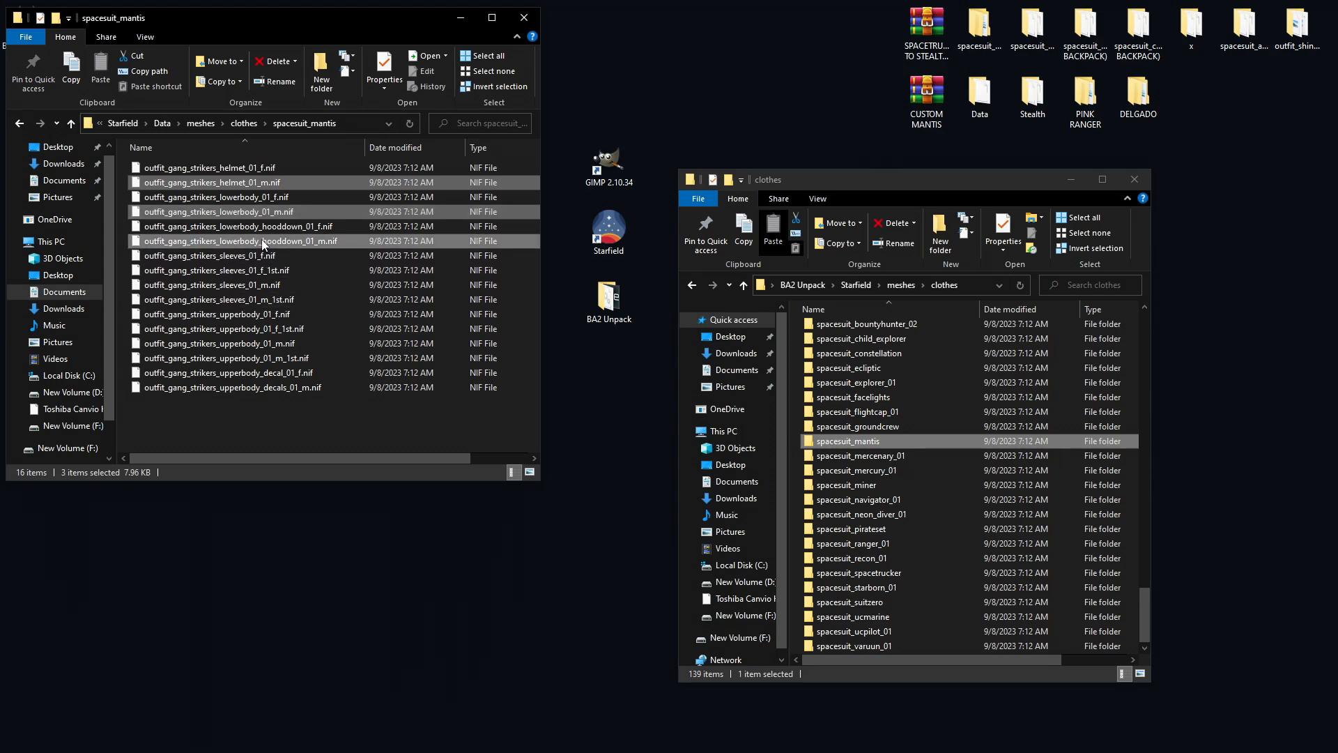
ctrl+click(266, 283)
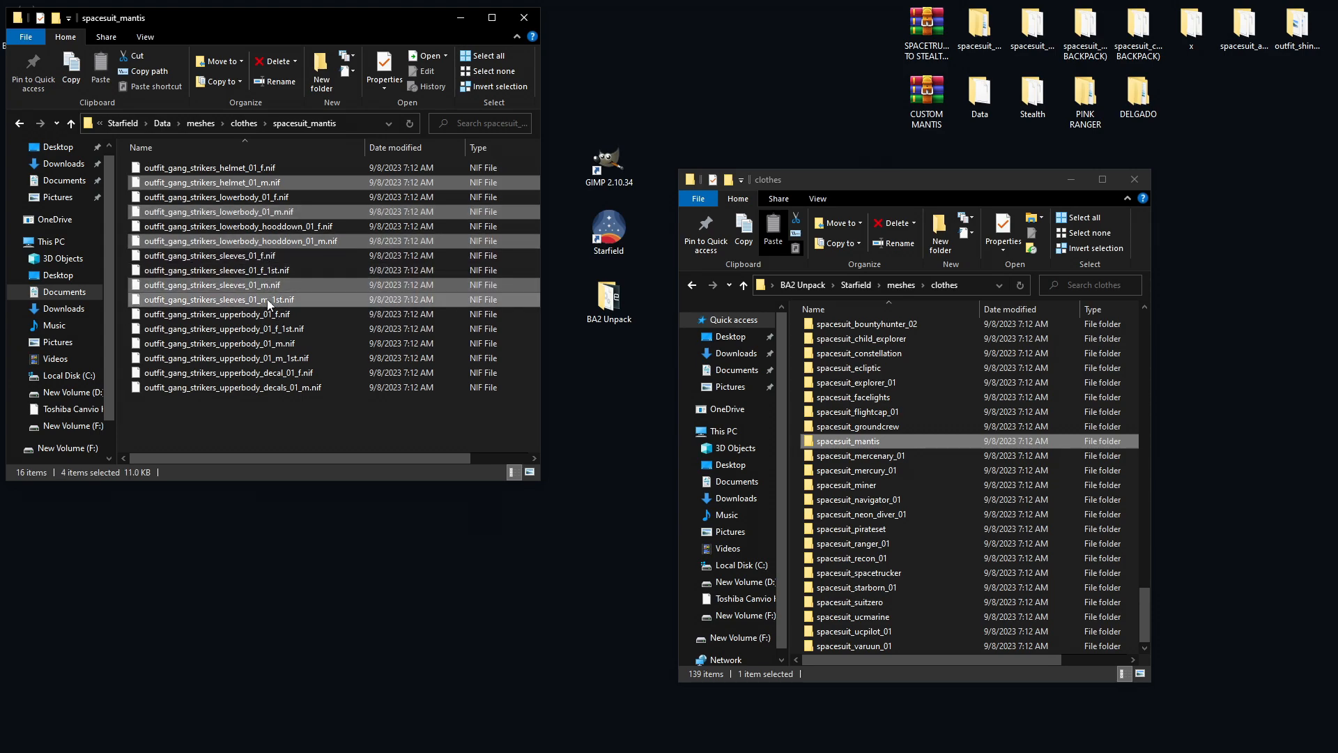
ctrl+click(267, 299)
ctrl+click(286, 346)
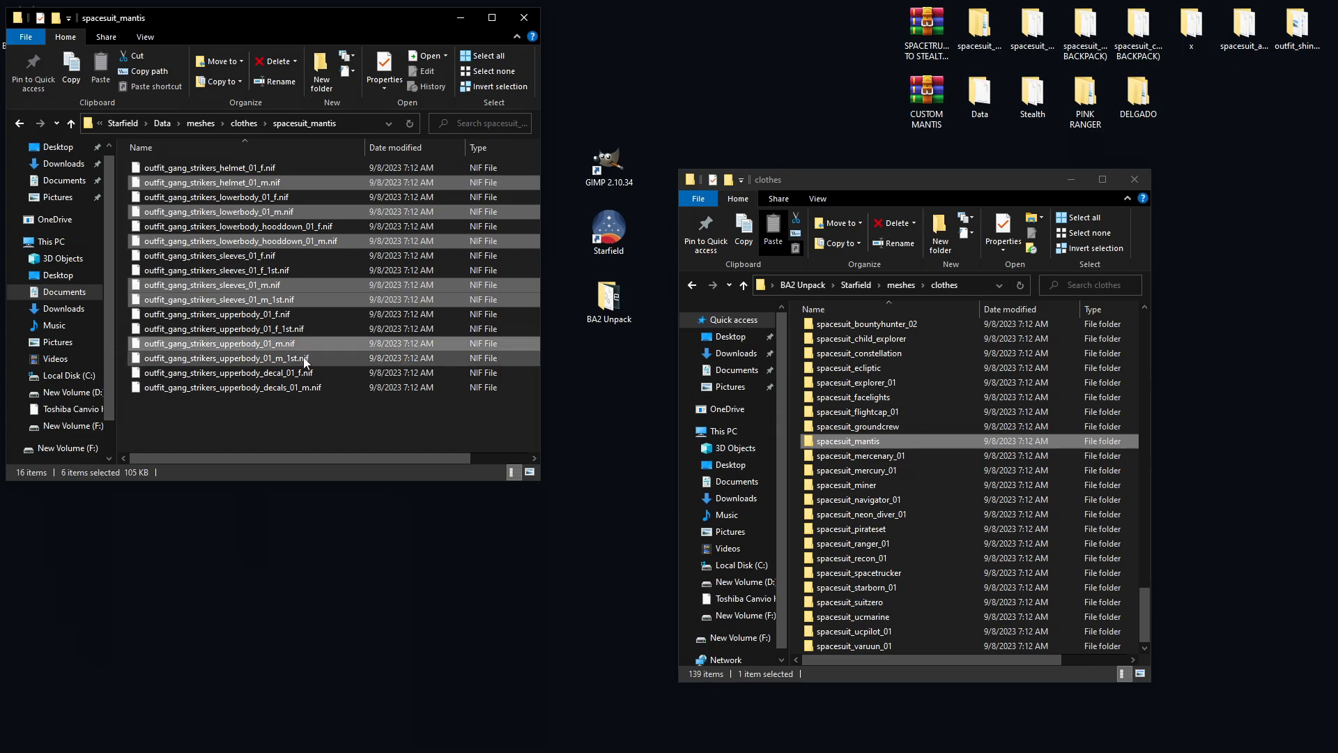
ctrl+click(303, 357)
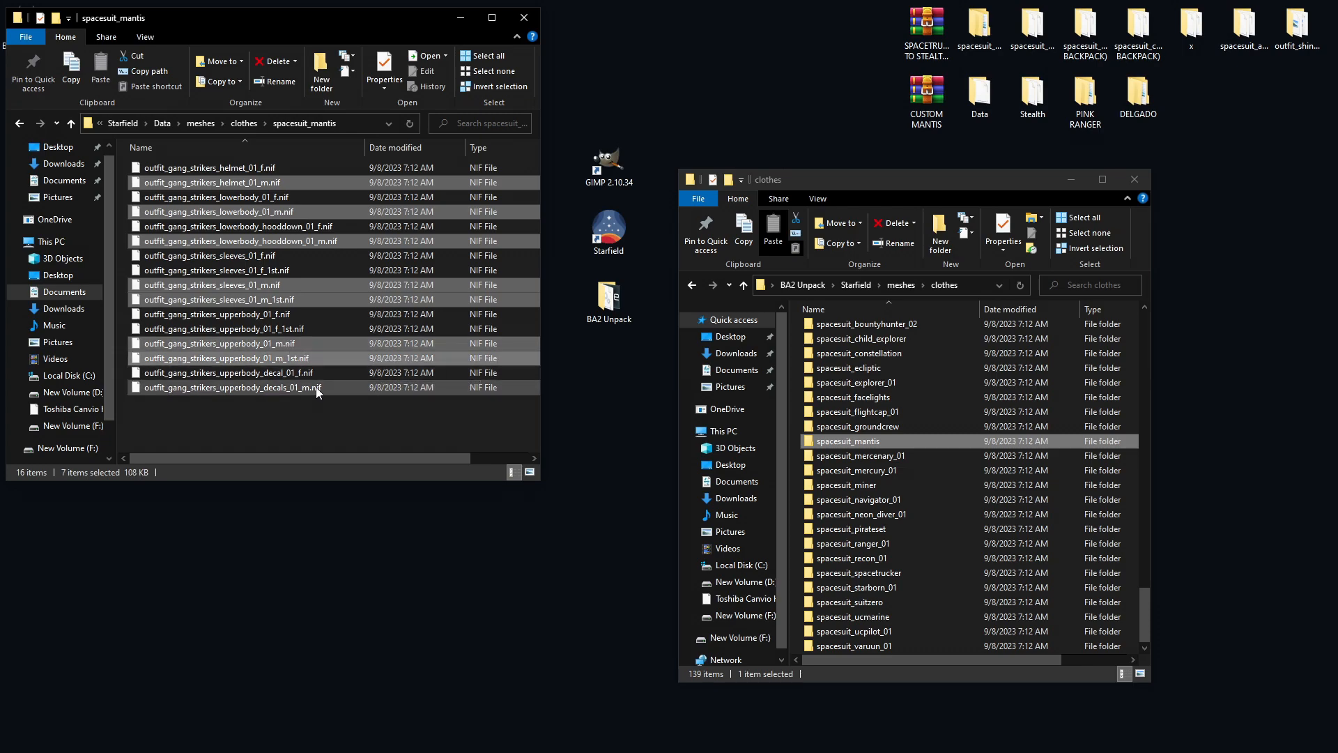
ctrl+click(337, 391)
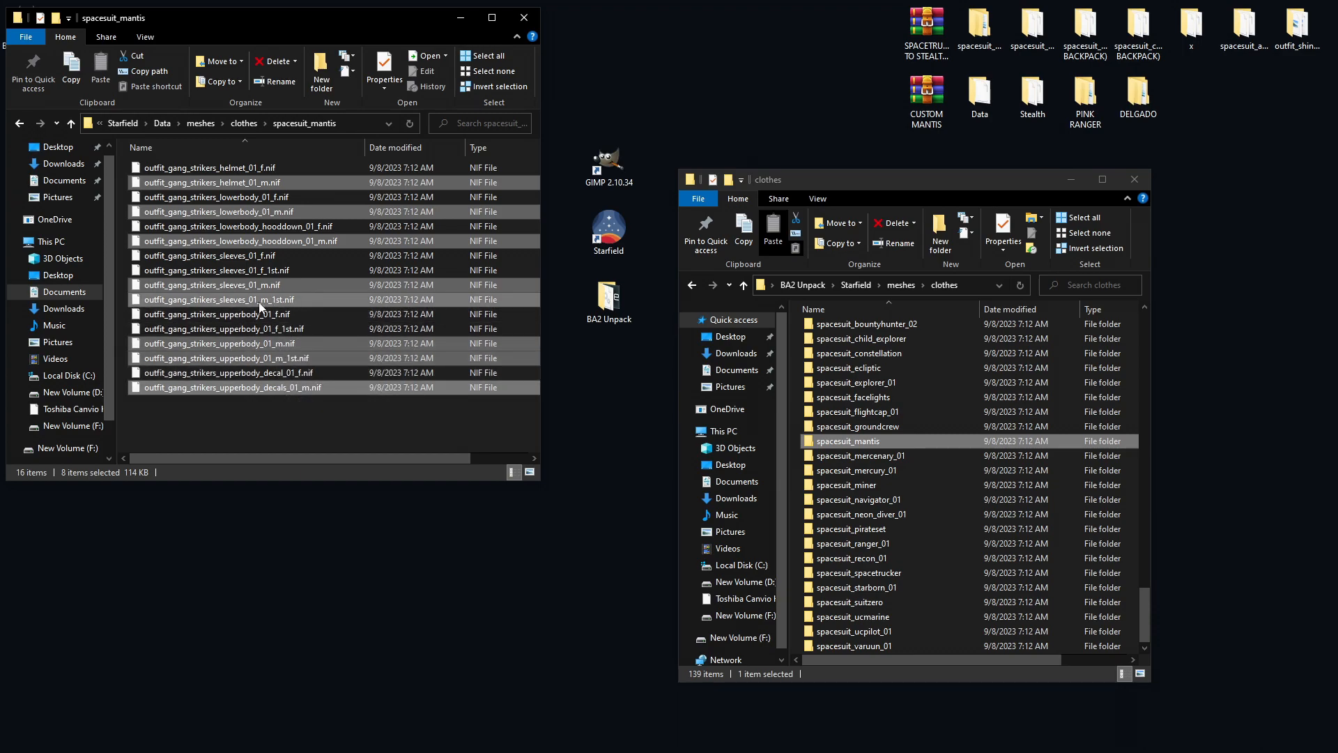
right_click(279, 287)
click(328, 487)
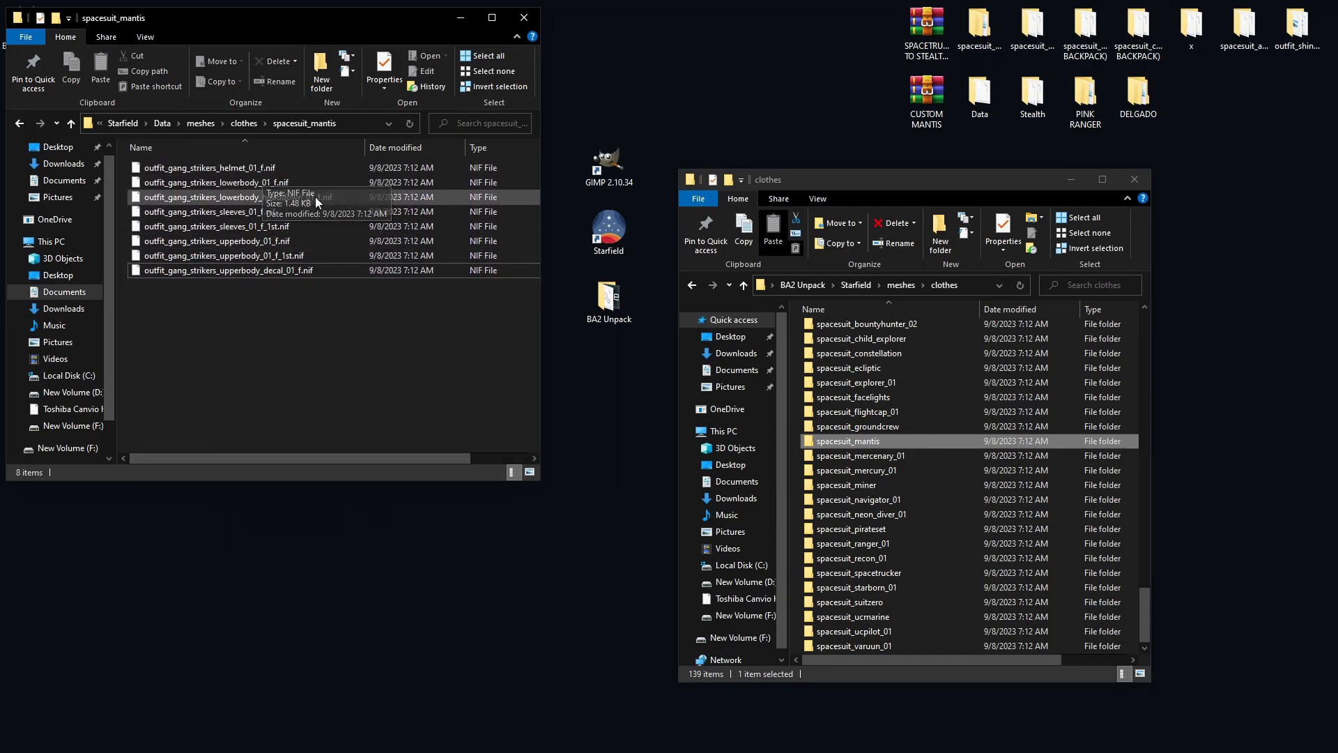
Open the spacesuit_mantis folder in the unpacked clothes folder, widen its Name column and locate spacesuit_mantis_m_helmet.nif.
click(883, 443)
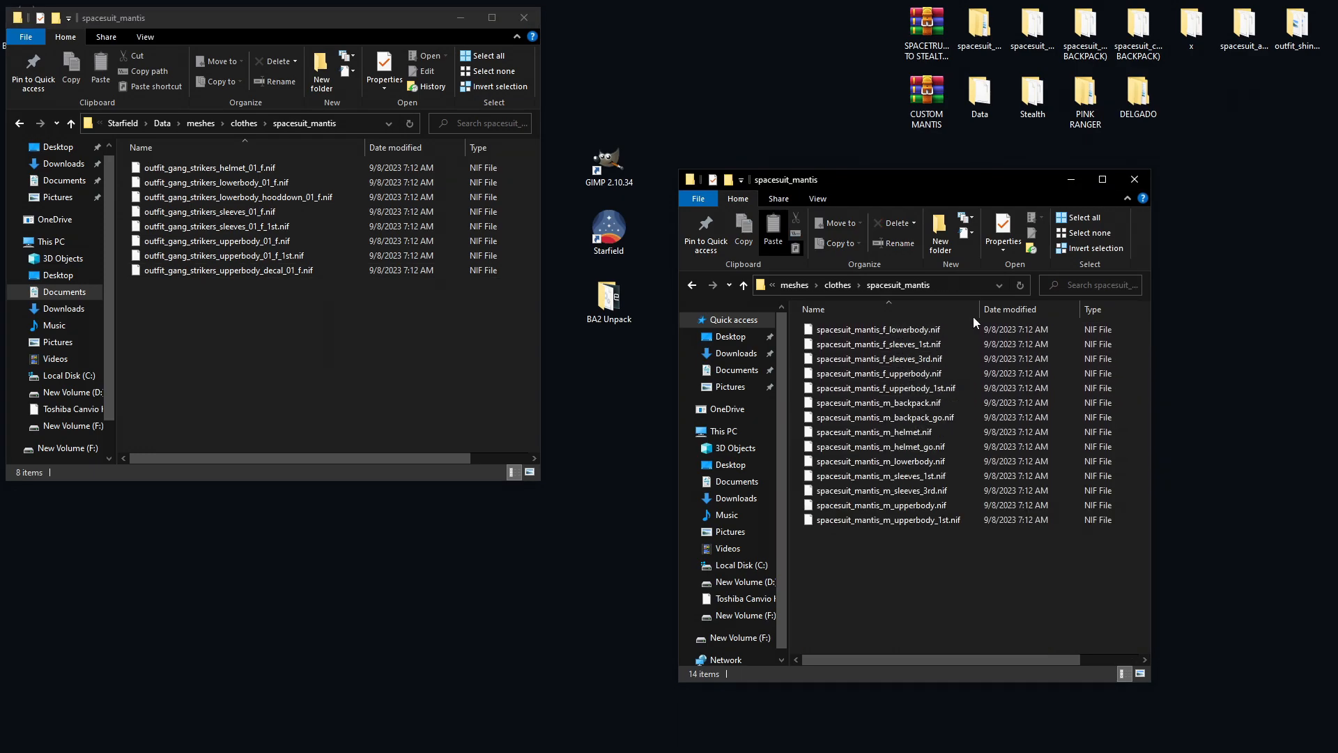
drag(980, 309, 1055, 309)
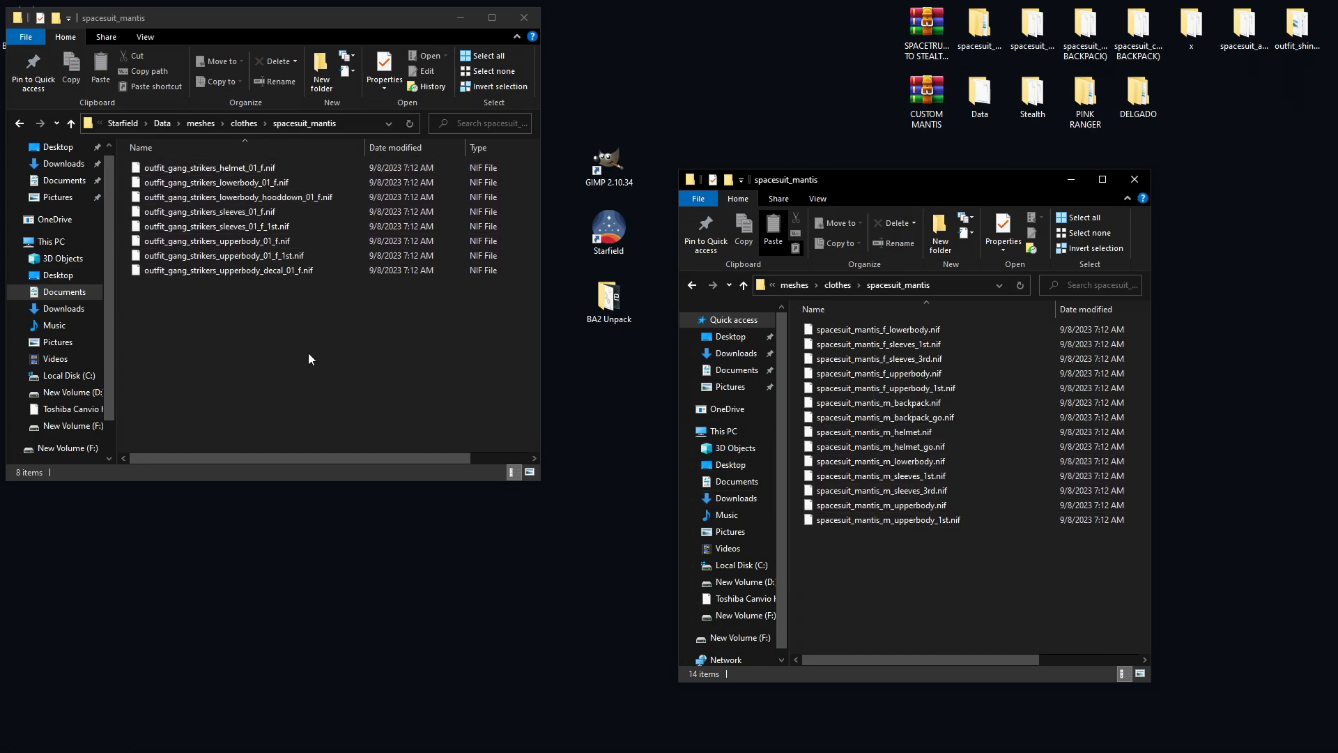
click(252, 306)
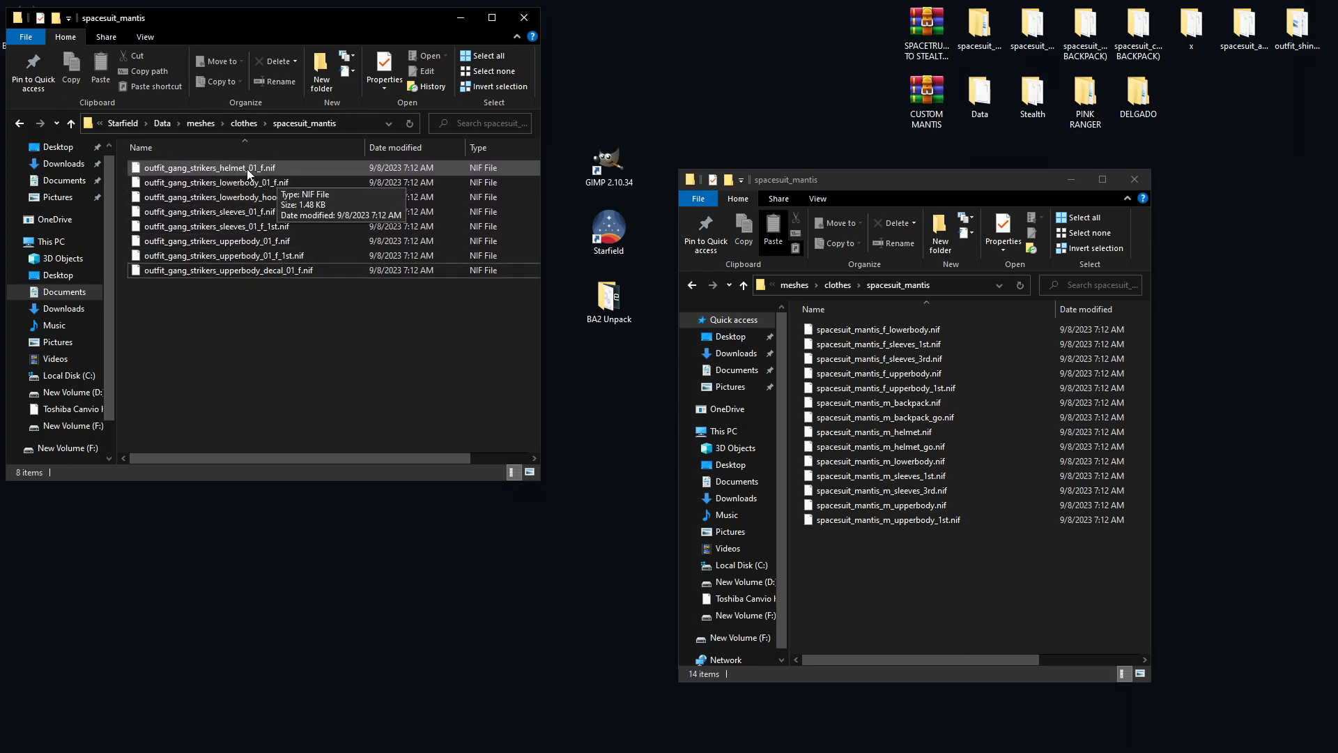
click(877, 432)
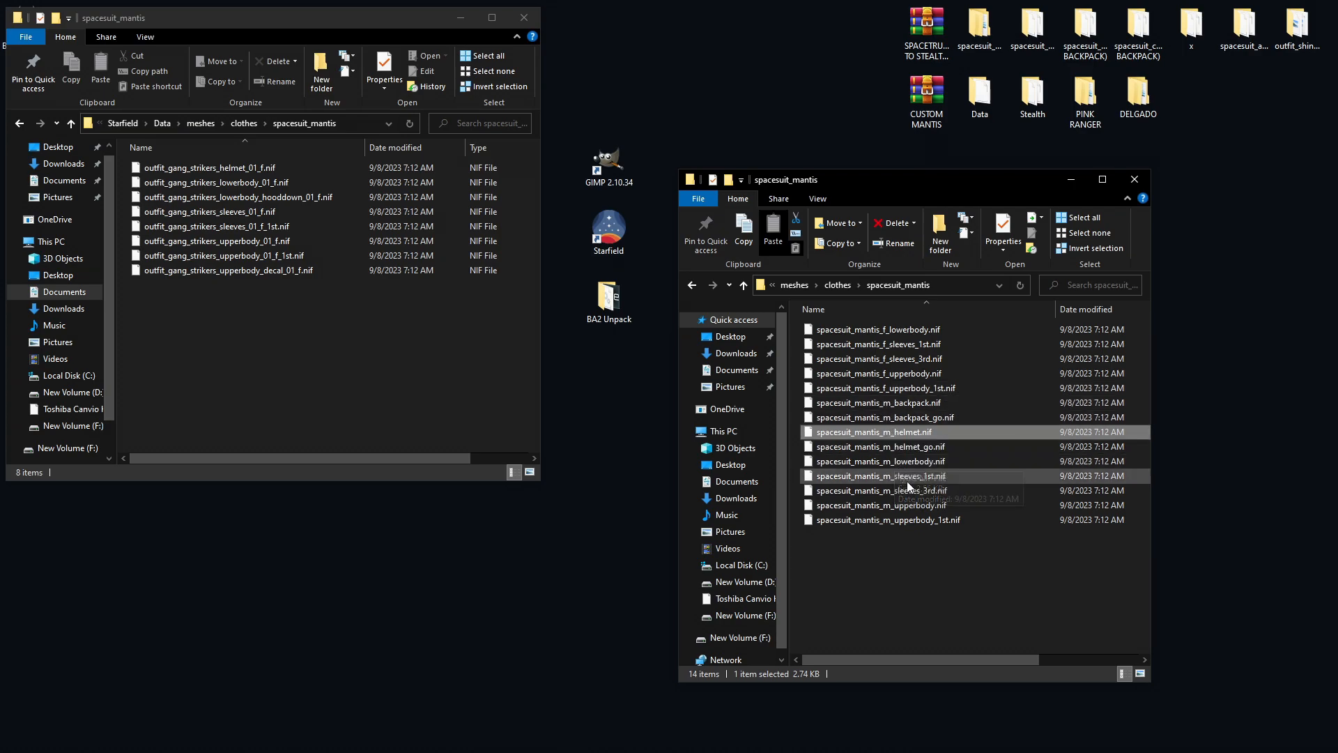
scroll(904, 479, right, 1)
scroll(904, 479, left, 1)
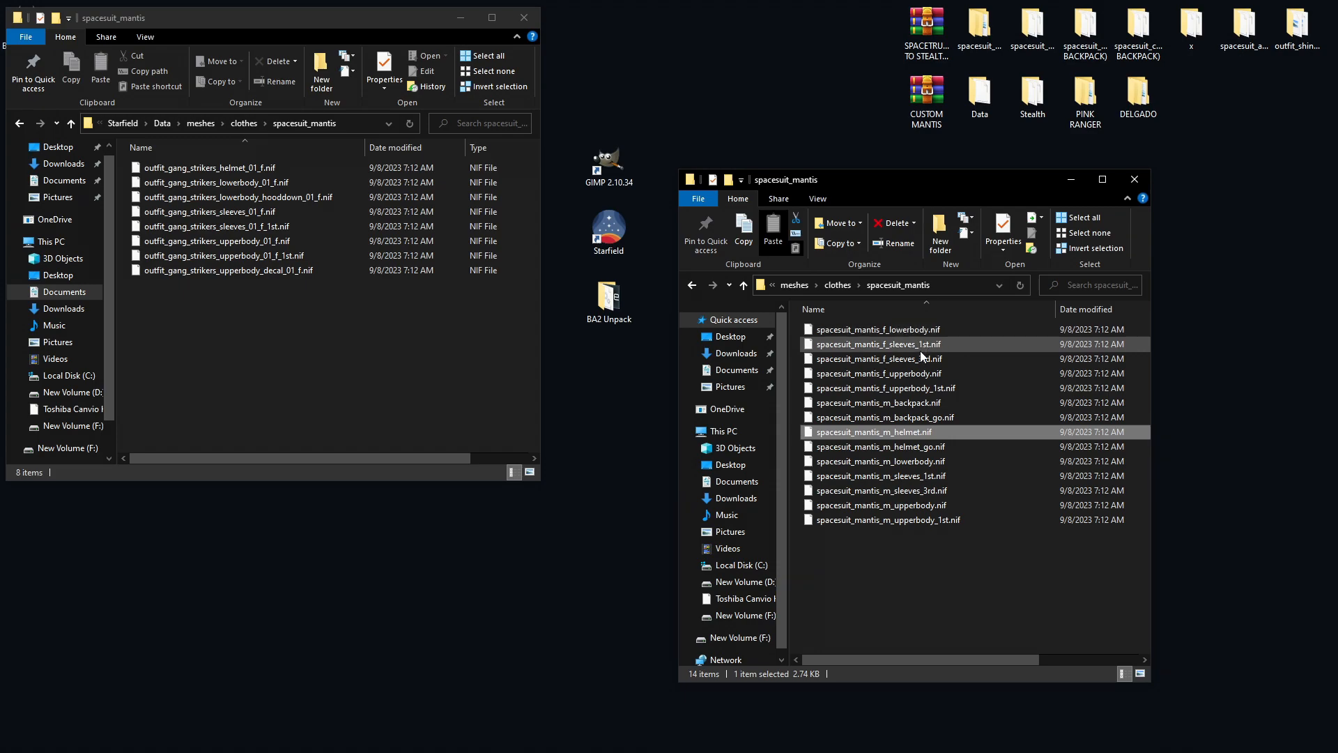
Rename outfit_gang_strikers_helmet_01_f.nif as spacesuit_mantis_m_helmet.nif, copying the name from the unpacked spacesuit_mantis folder.
click(899, 434)
key(ctrl+c)
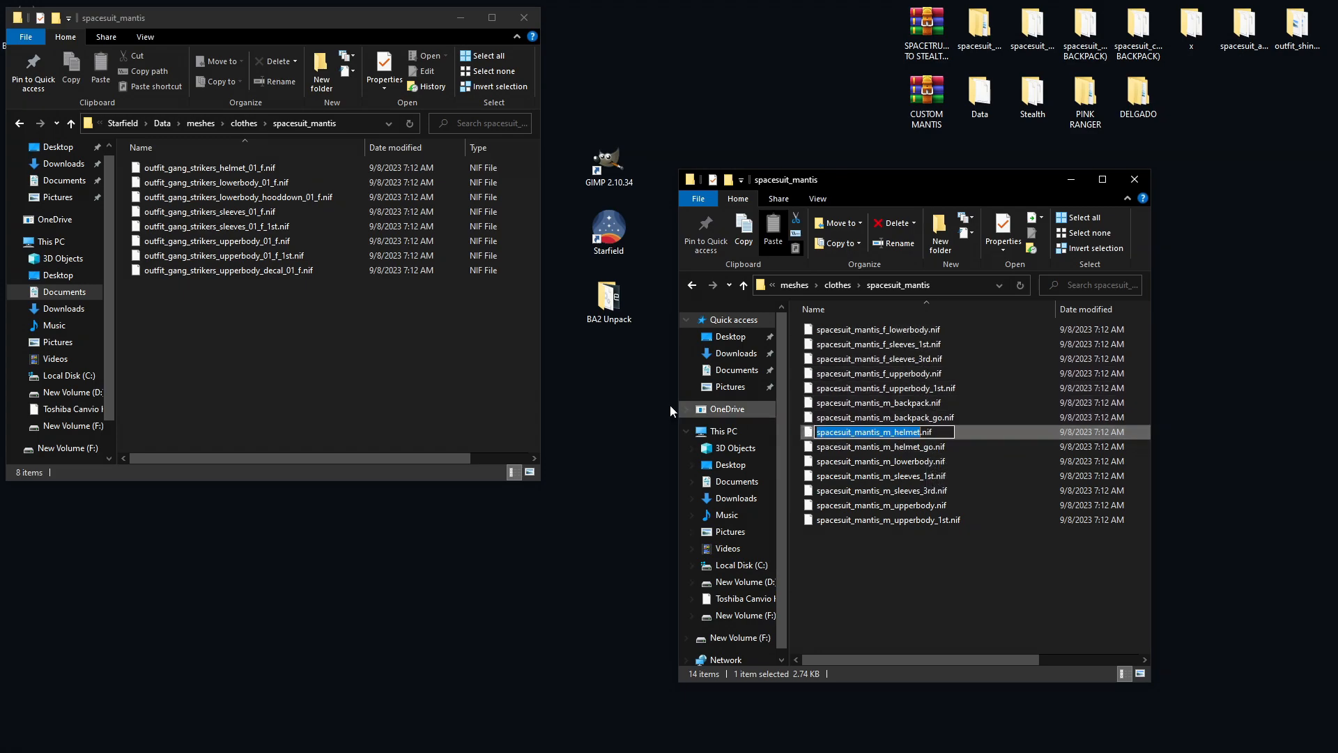
click(243, 170)
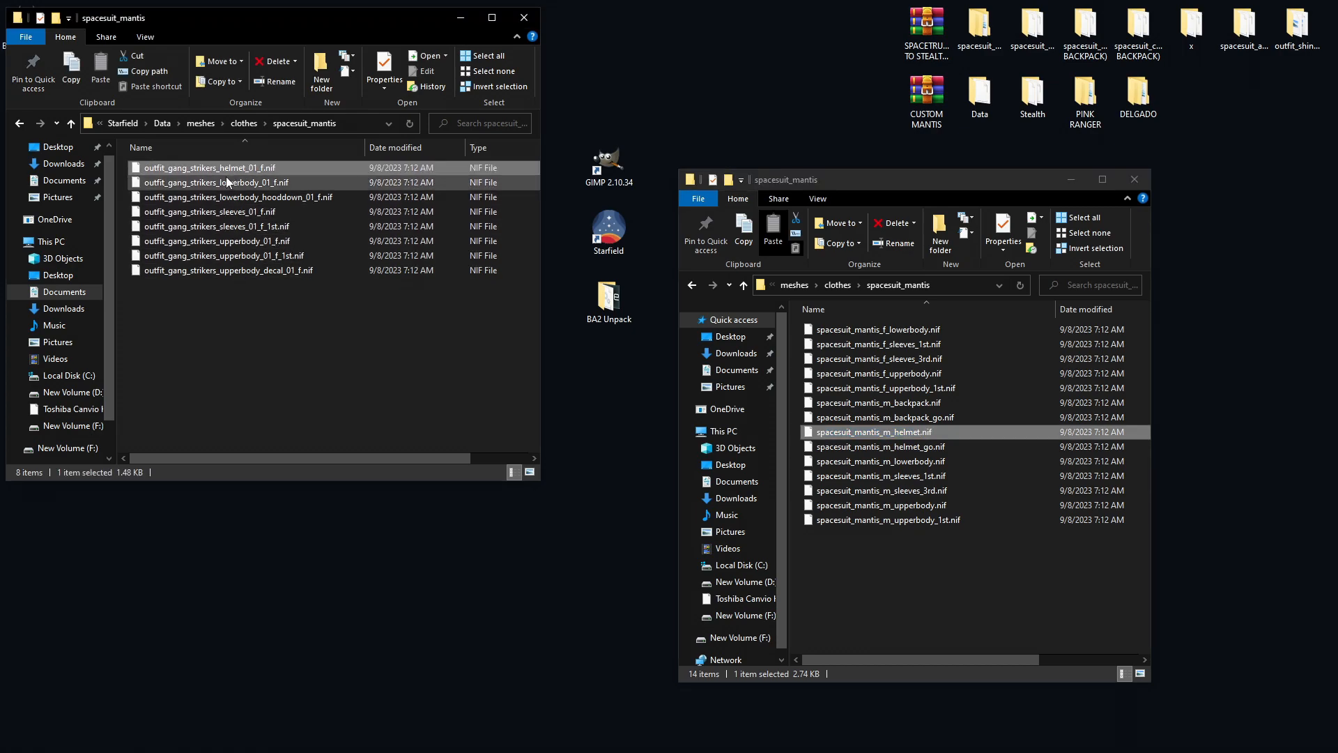
key(F2)
key(ctrl+v)
key(Return)
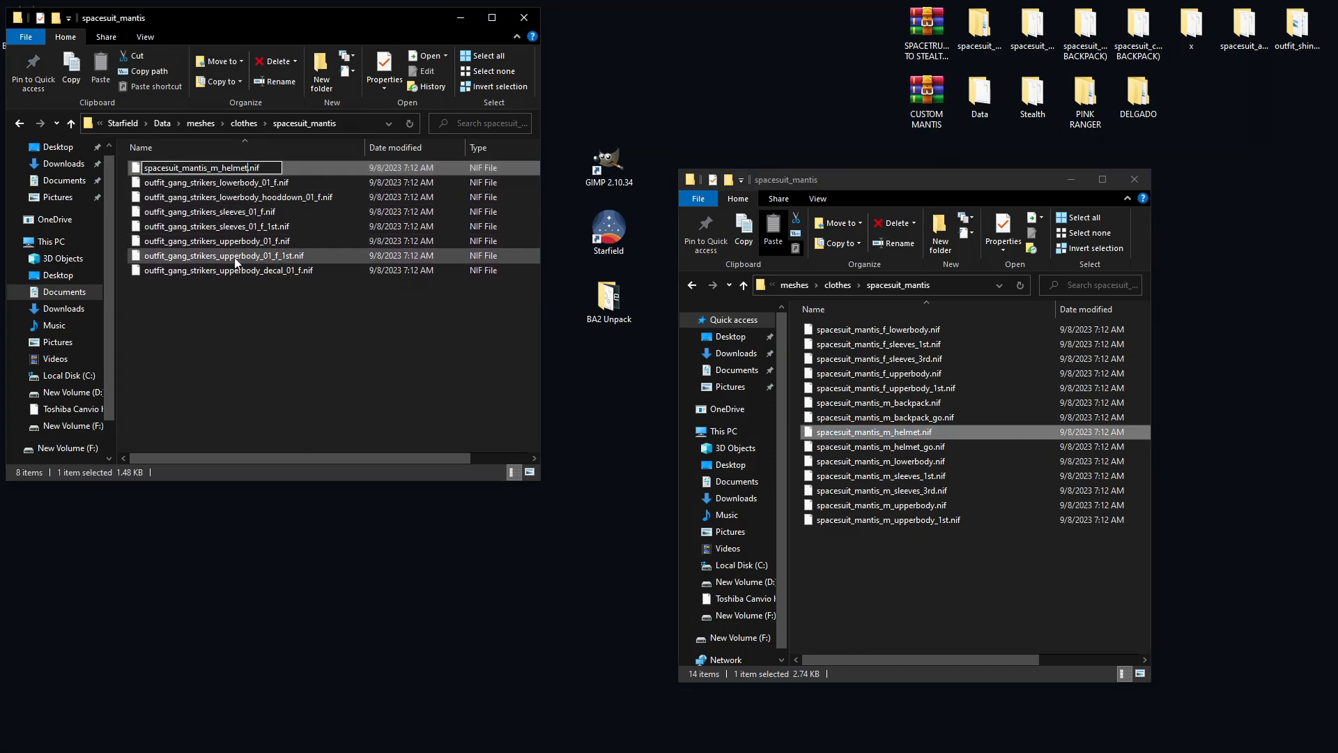
click(257, 325)
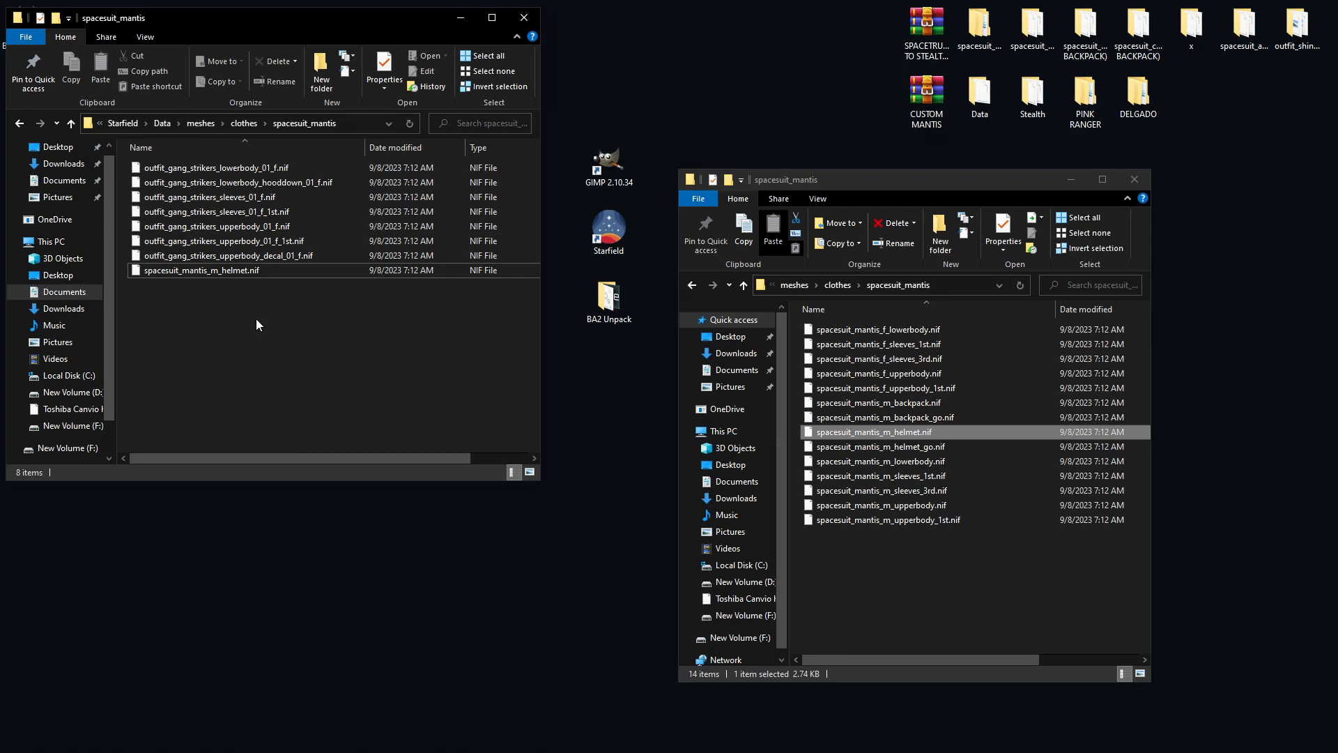
Rename outfit_gang_strikers_lowerbody_01_f.nif as spacesuit_mantis_f_lowerbody.nif, copying the name from the unpacked mantis file.
click(892, 329)
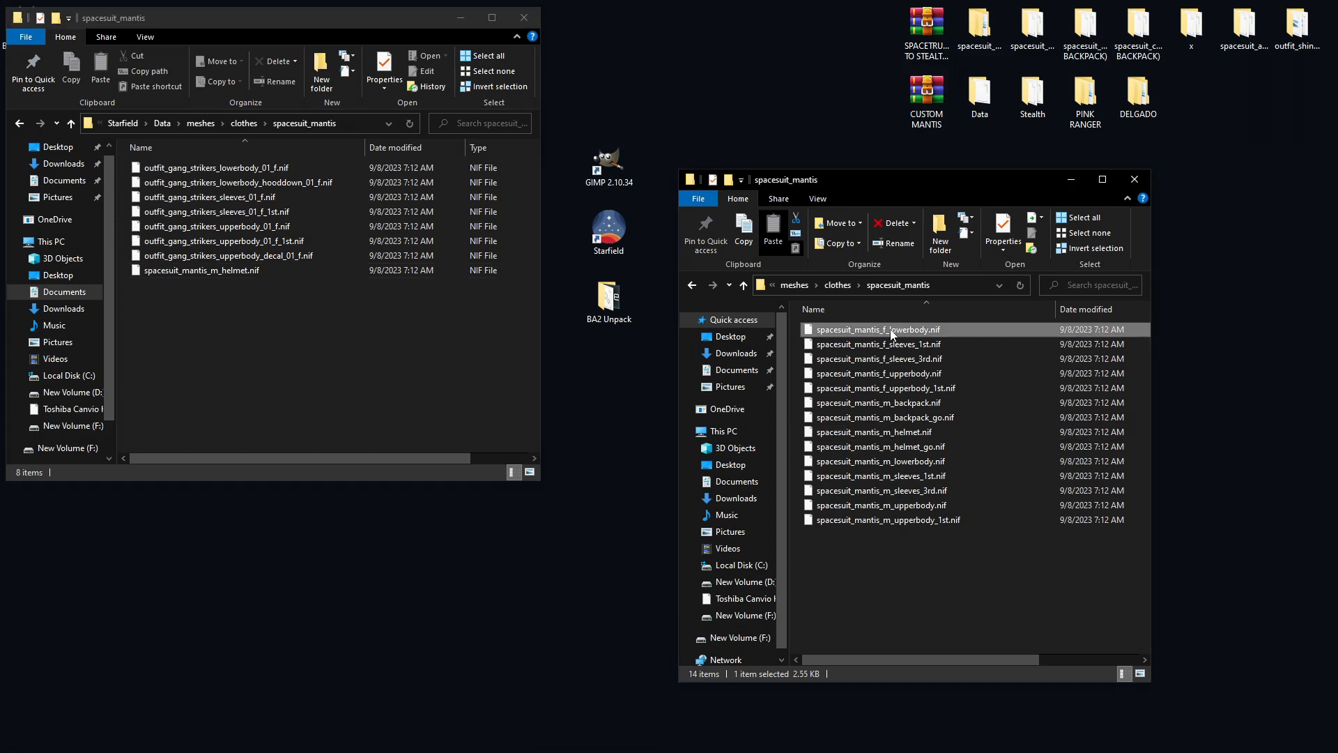
click(893, 330)
key(ctrl+c)
click(244, 311)
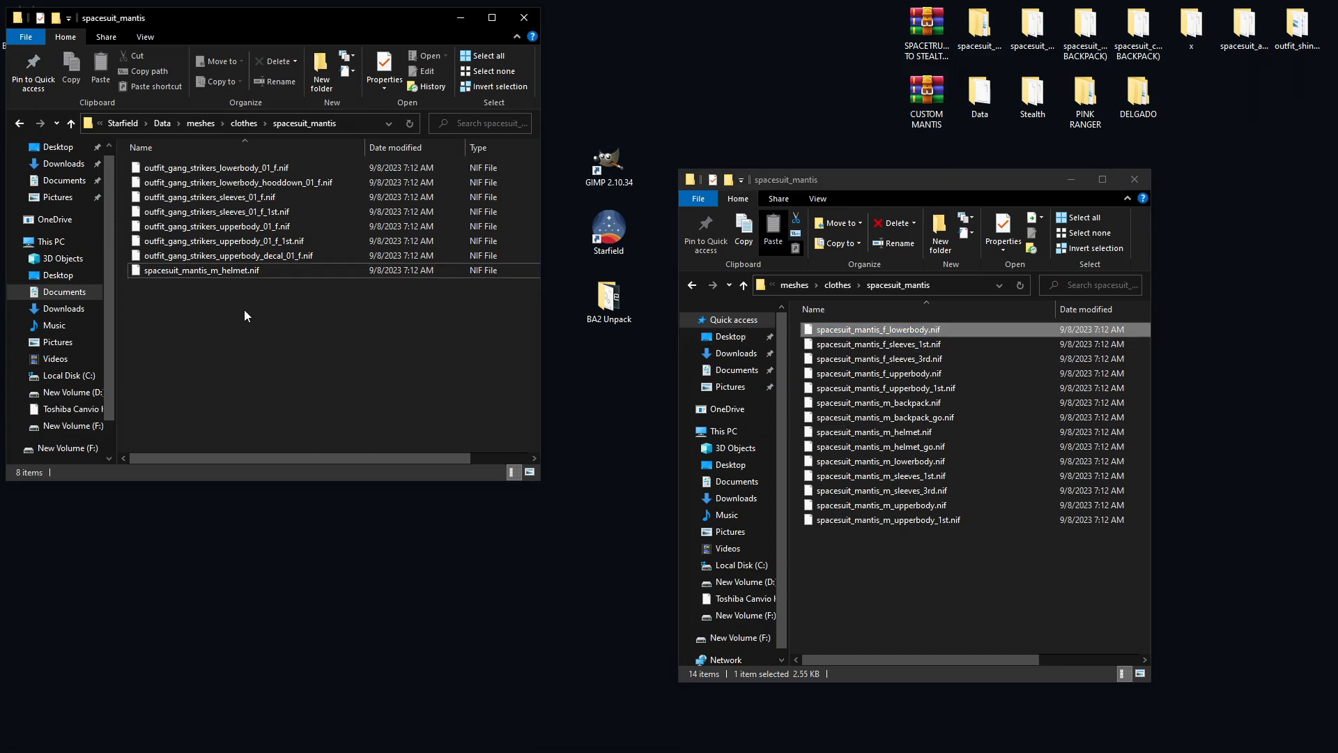
click(217, 172)
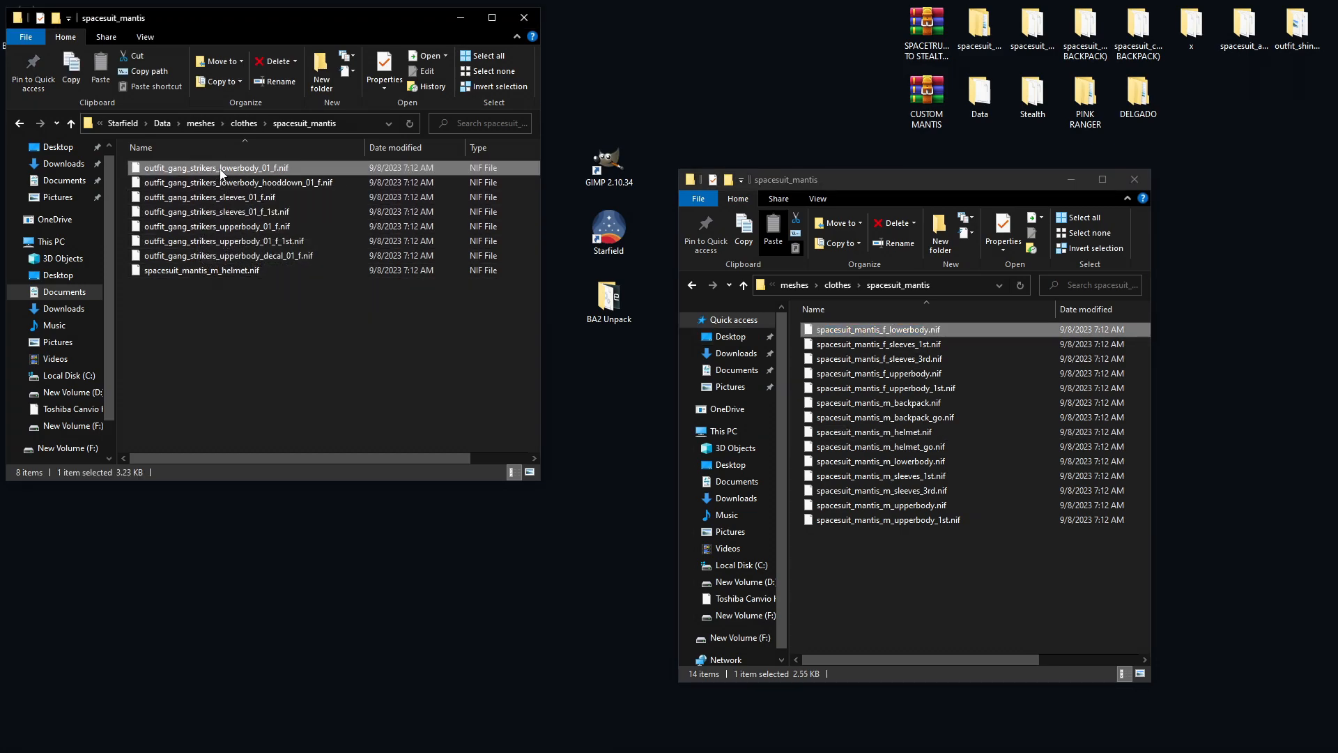
click(226, 171)
key(ctrl+v)
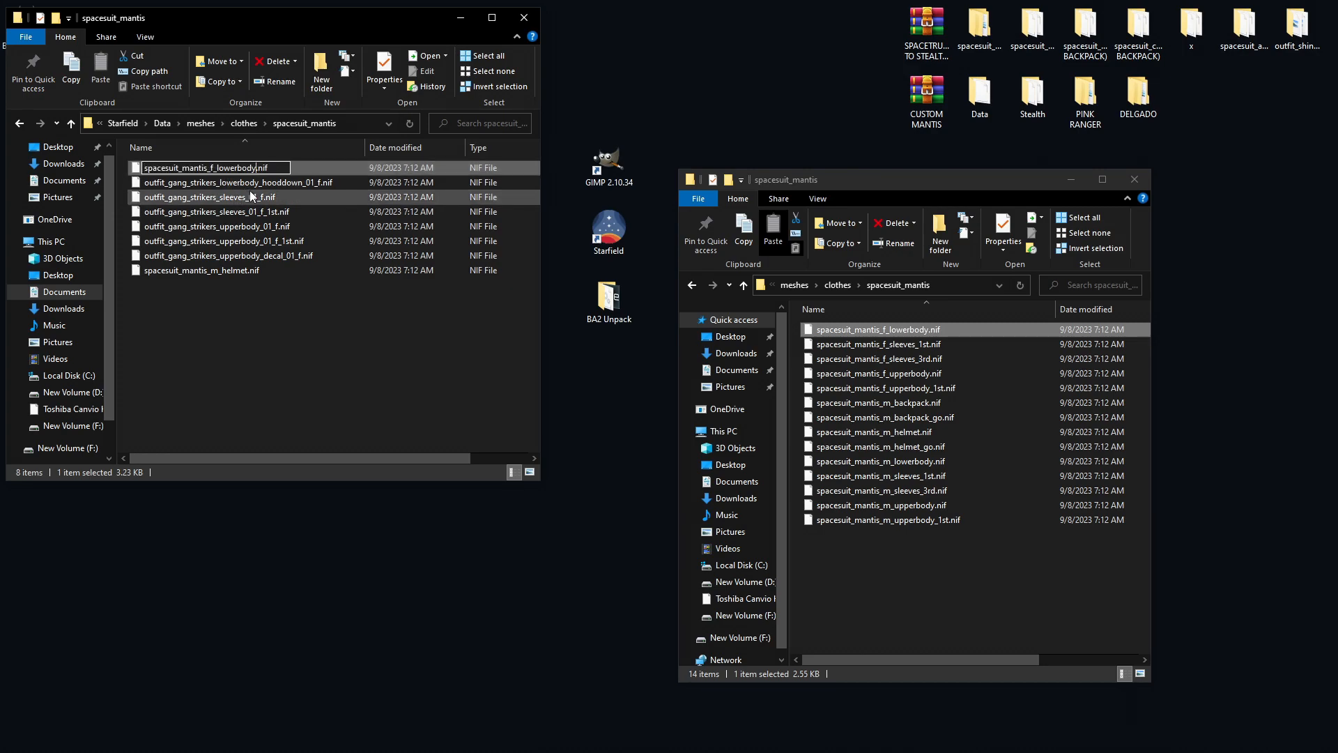
click(237, 306)
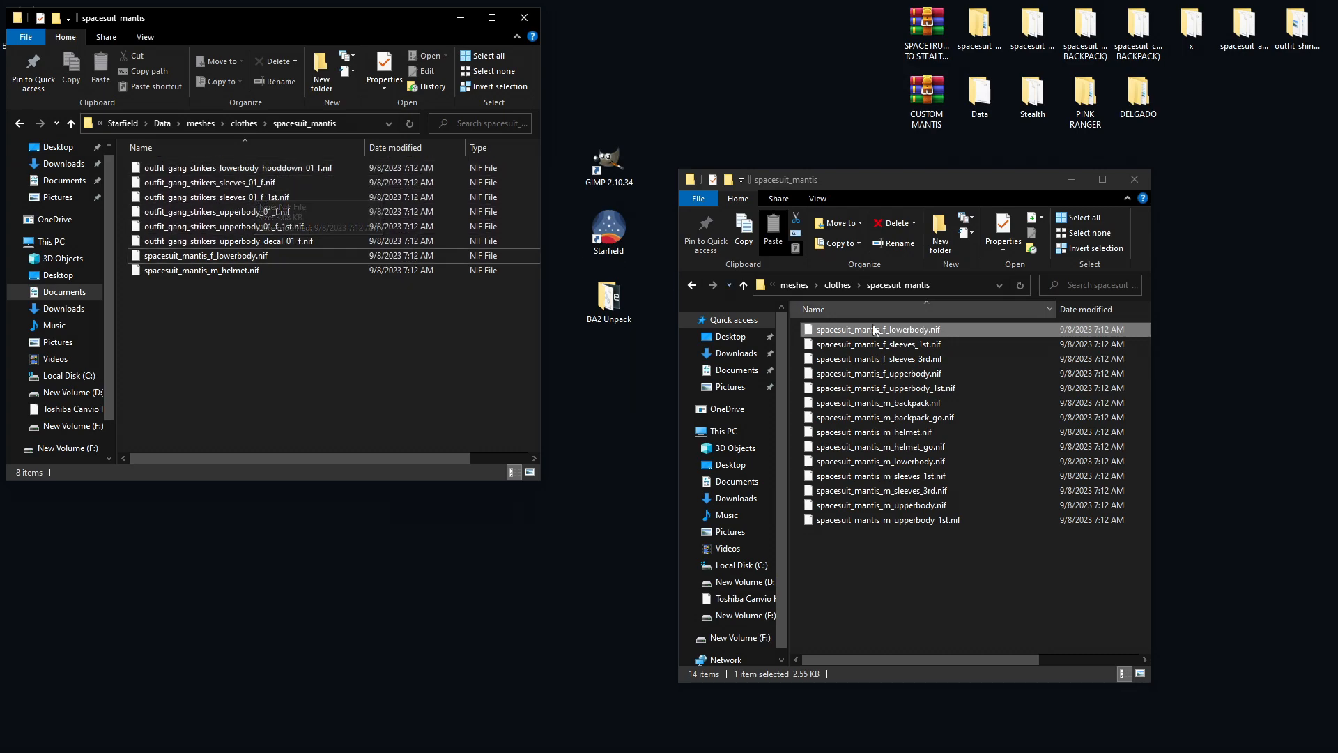
Rename outfit_gang_strikers_sleeves_01_f_1st.nif as spacesuit_mantis_f_sleeves_1st.nif, using the name copied from the unpacked mantis folder.
click(910, 345)
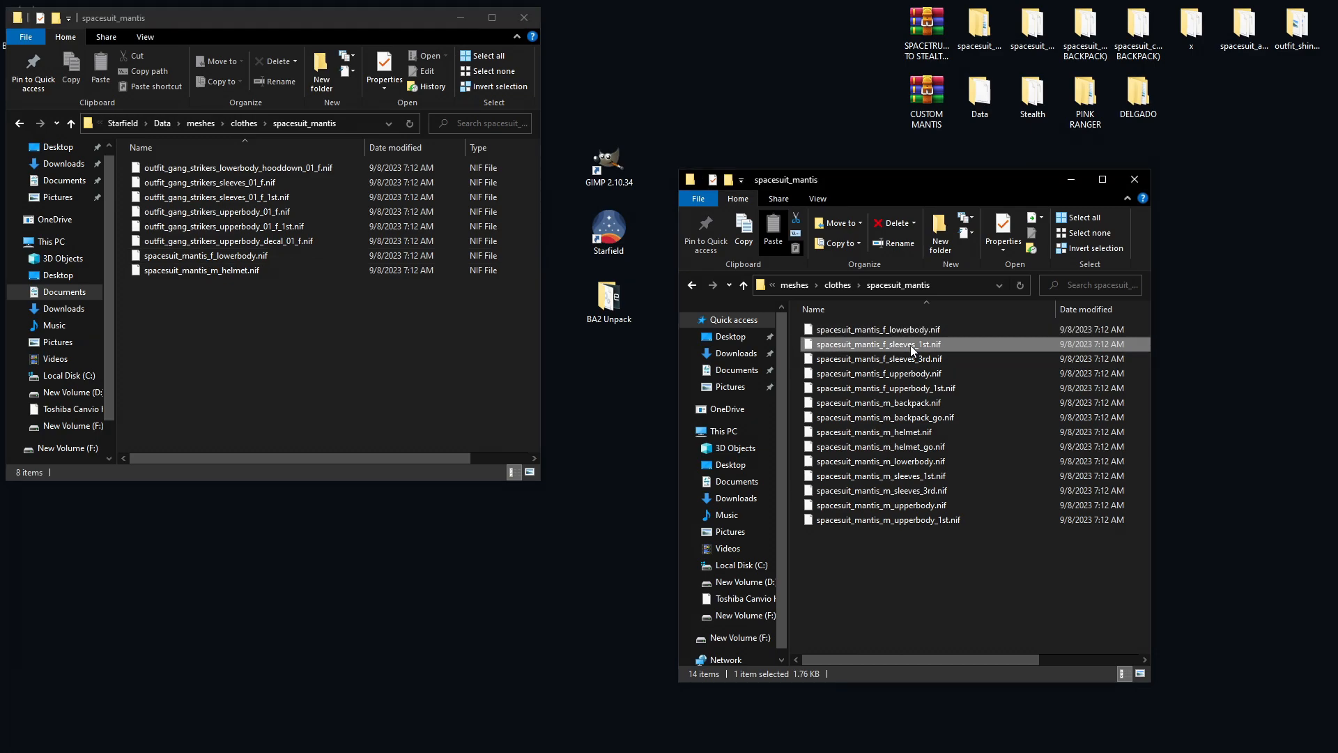
click(910, 346)
key(ctrl+c)
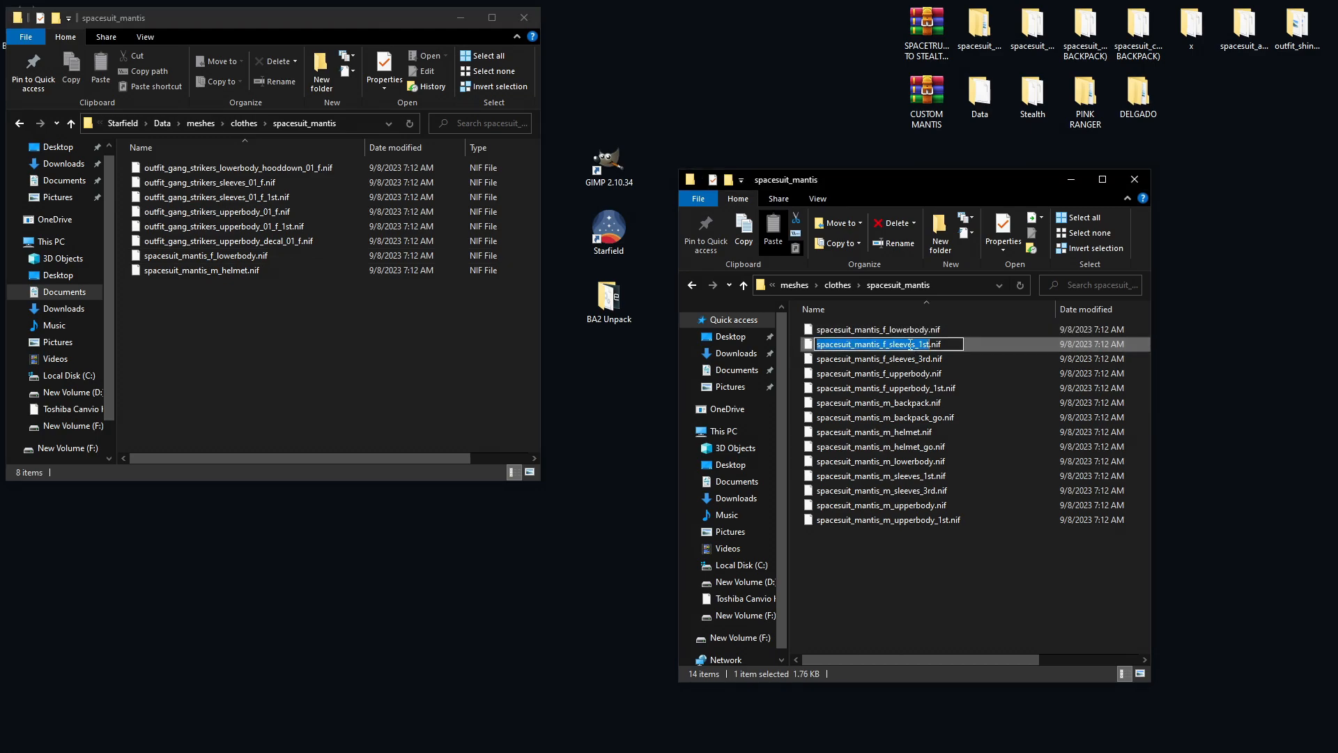
click(217, 287)
click(232, 184)
click(232, 184)
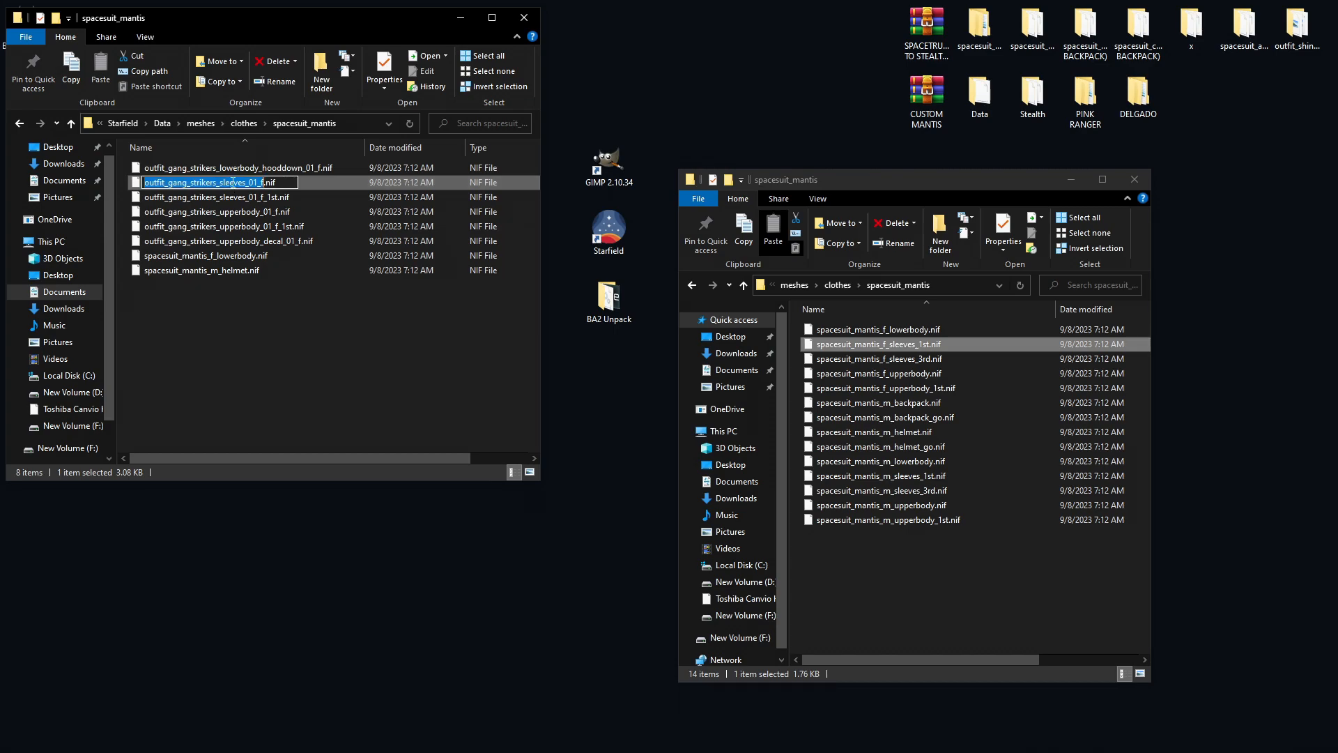
click(223, 198)
click(197, 203)
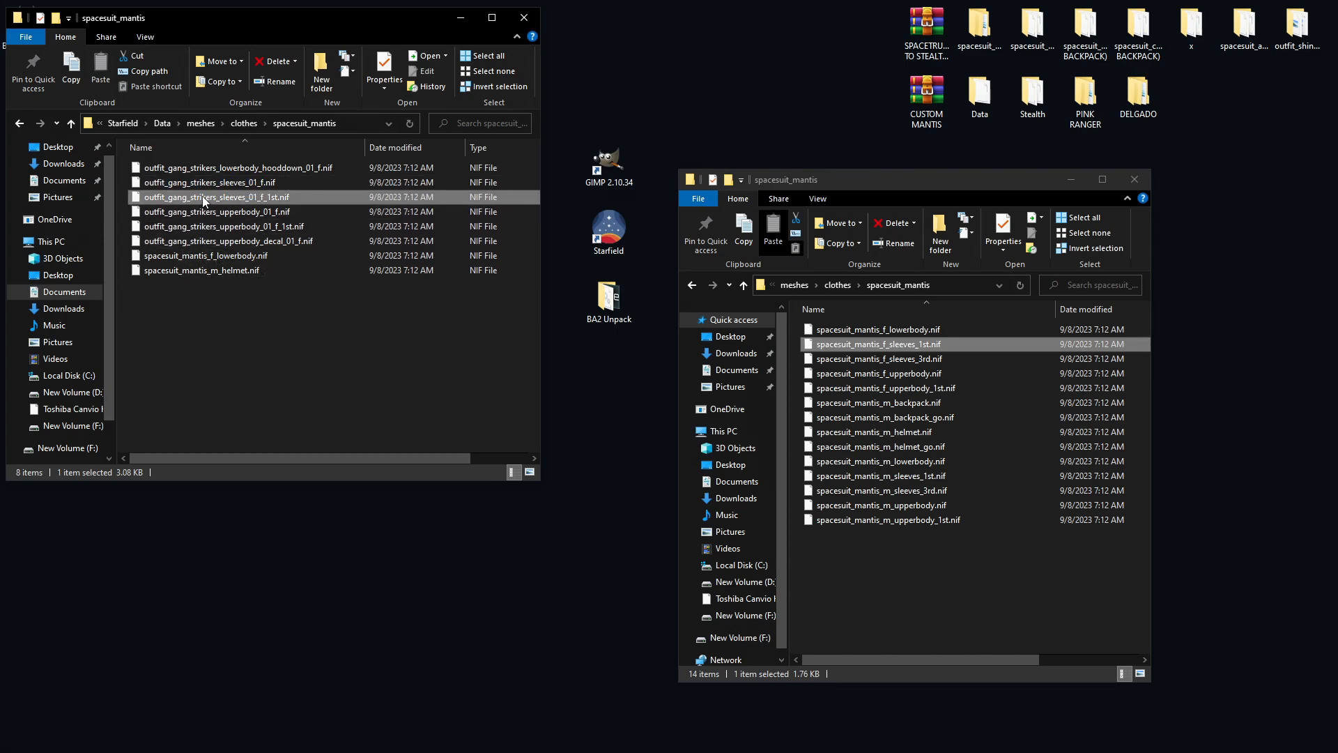
key(ctrl+v)
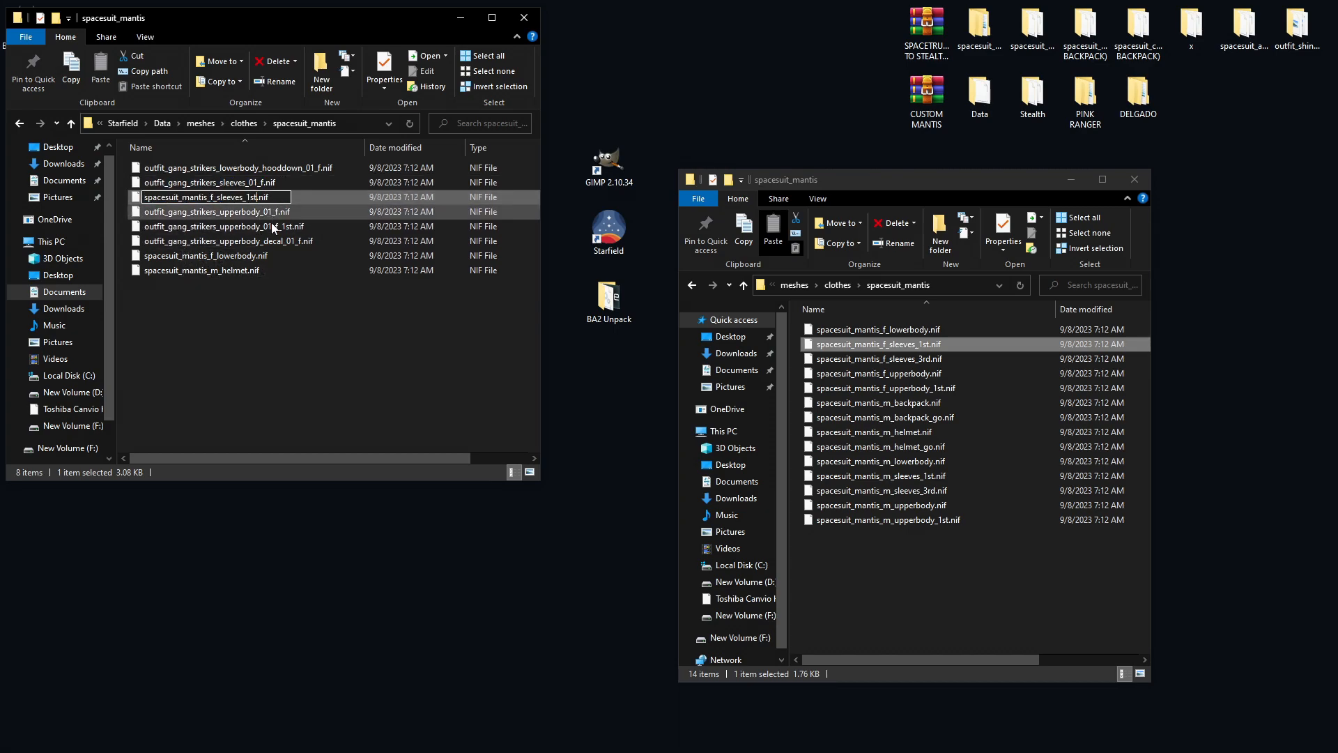
click(261, 314)
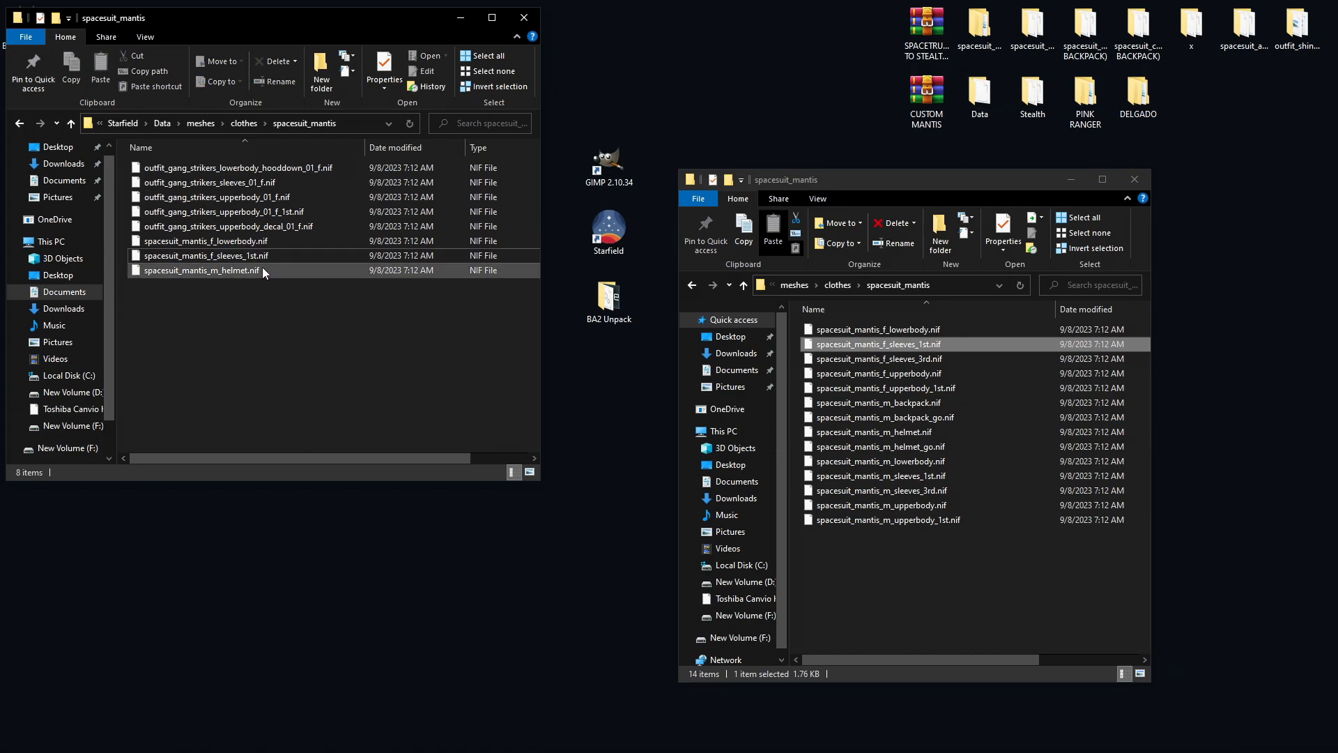
Rename outfit_gang_strikers_sleeves_01_f.nif as spacesuit_mantis_f_sleeves_3rd.nif to match the unpacked mantis third-person sleeves file.
click(891, 362)
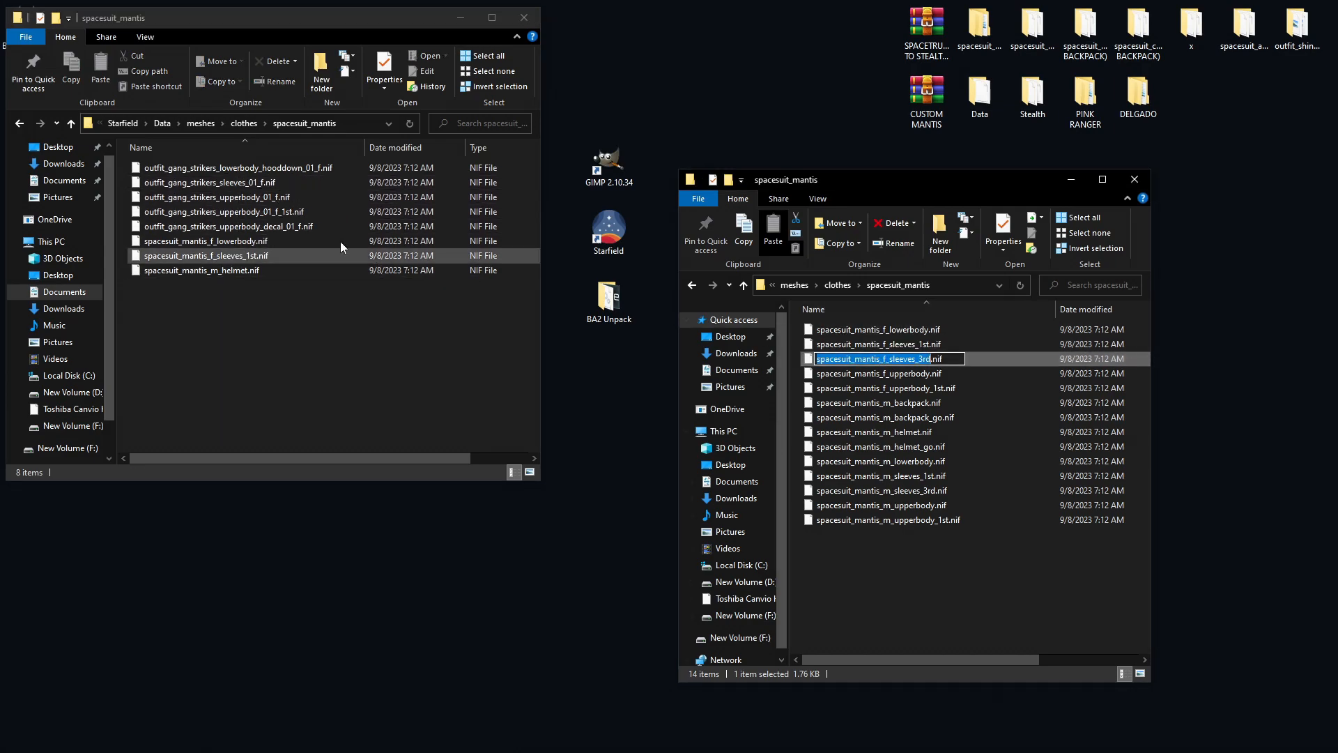
click(259, 182)
click(257, 182)
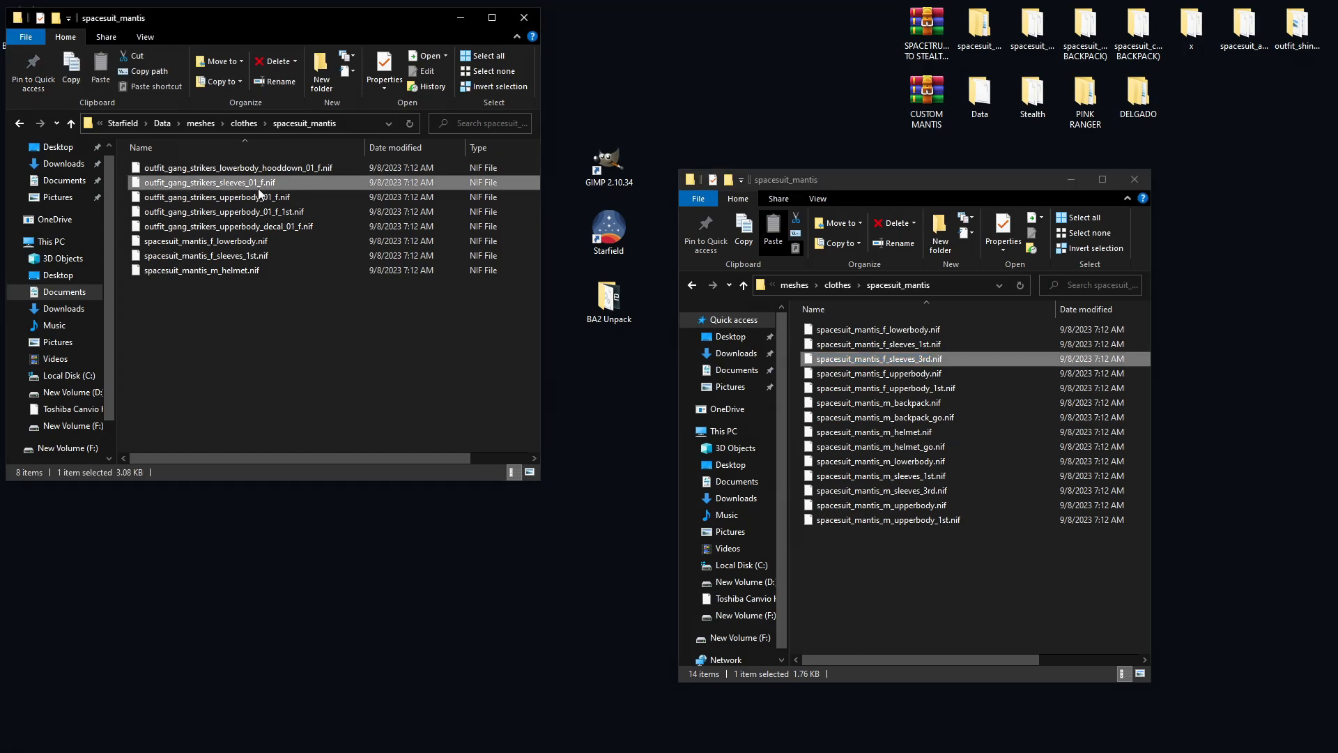
text(spacesuit_mantis_f_sleeves_3rd)
click(336, 321)
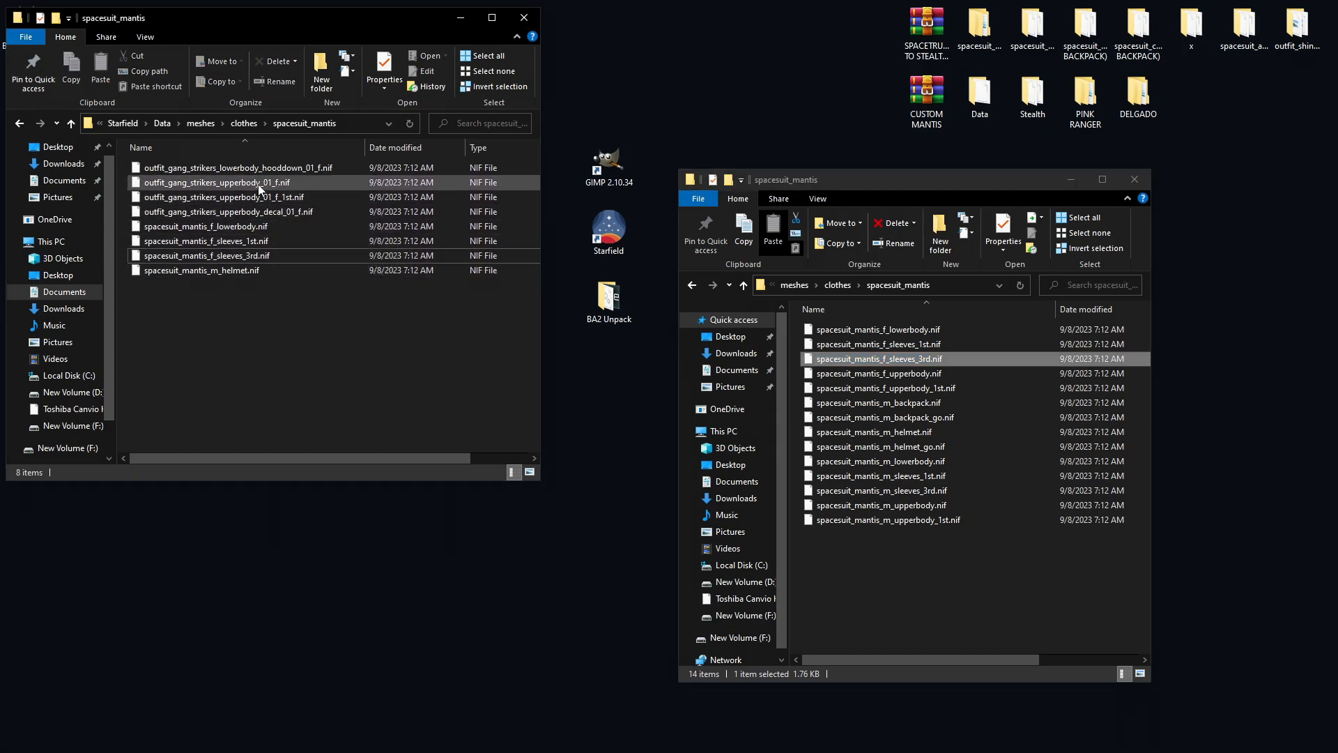
Rename outfit_gang_strikers_upperbody_01_f.nif as spacesuit_mantis_f_upperbody.nif, matching the file in the unpacked spacesuit_mantis folder.
click(927, 375)
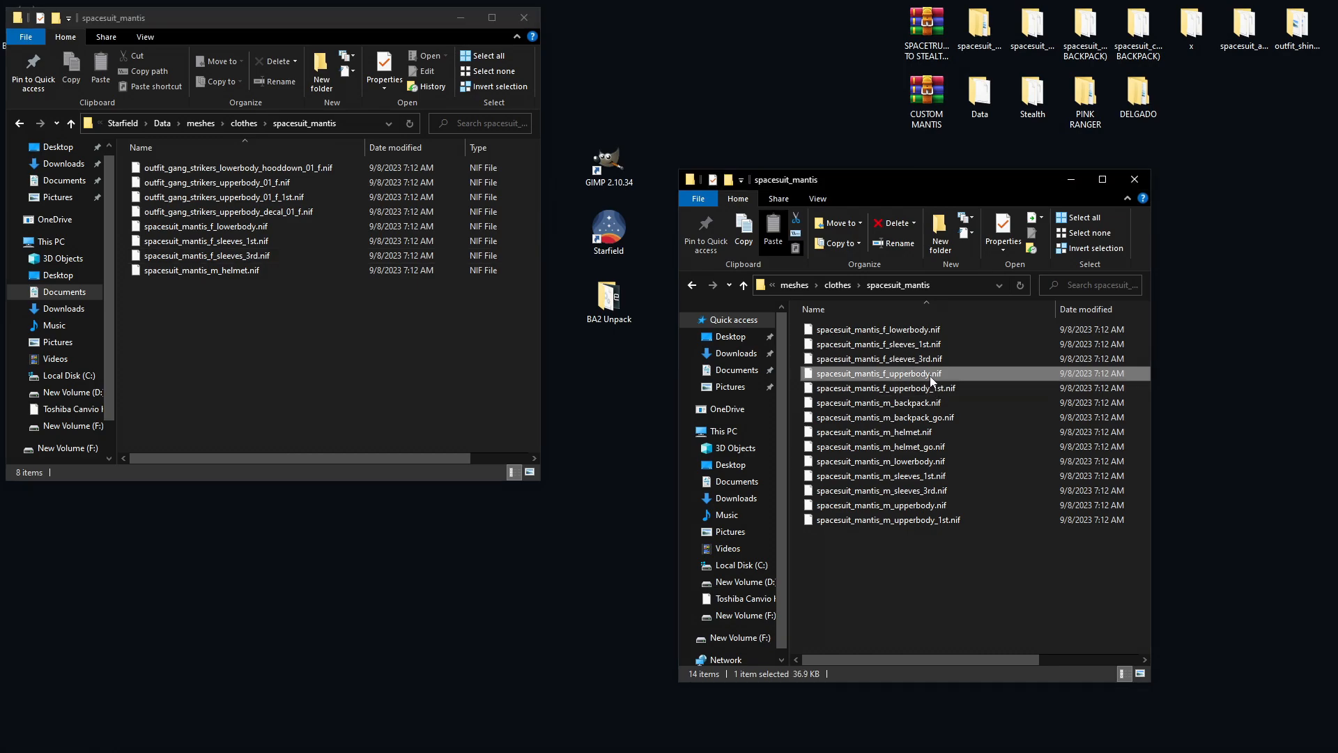
click(321, 336)
click(263, 182)
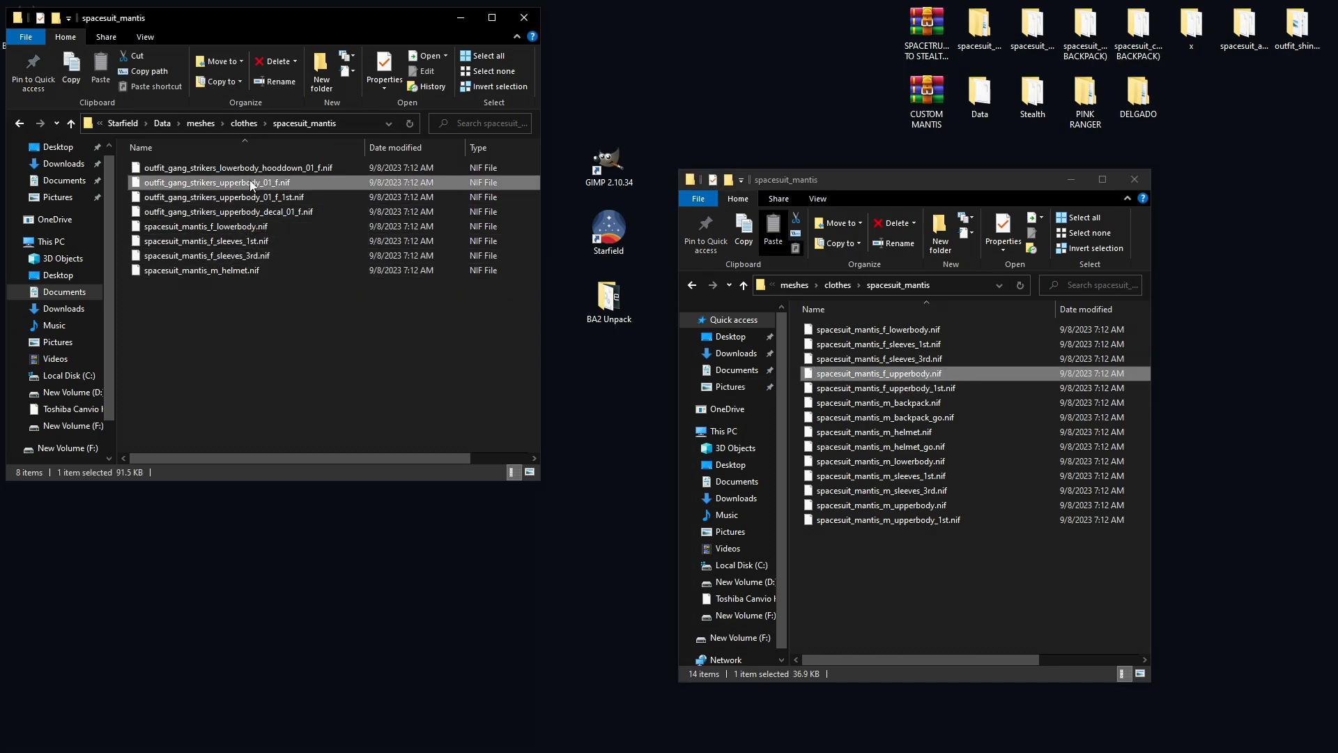
key(F2)
text(spacesuit_mantis_f_upperbody)
key(Return)
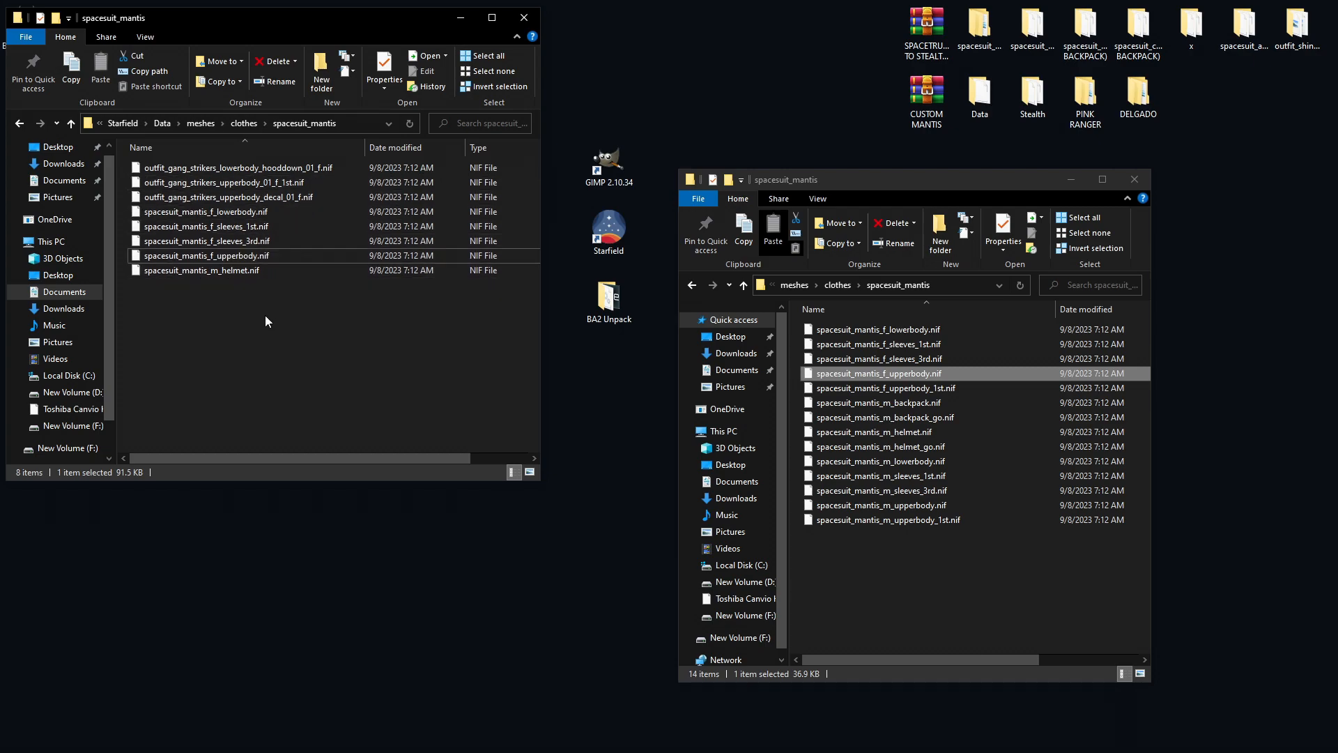
Rename outfit_gang_strikers_upperbody_01_f_1st.nif as spacesuit_mantis_f_upperbody_1st.nif, using the name copied from the unpacked mantis file.
click(905, 388)
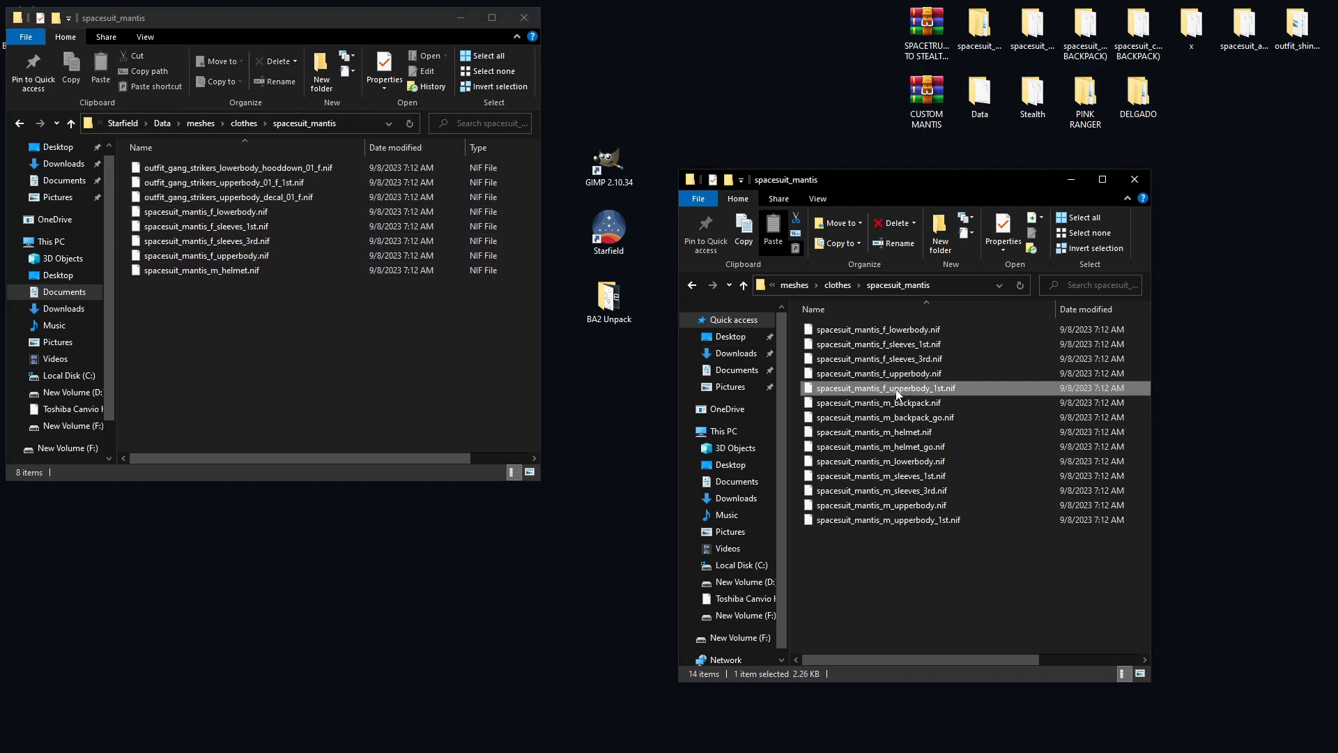
key(F2)
key(ctrl+c)
click(233, 300)
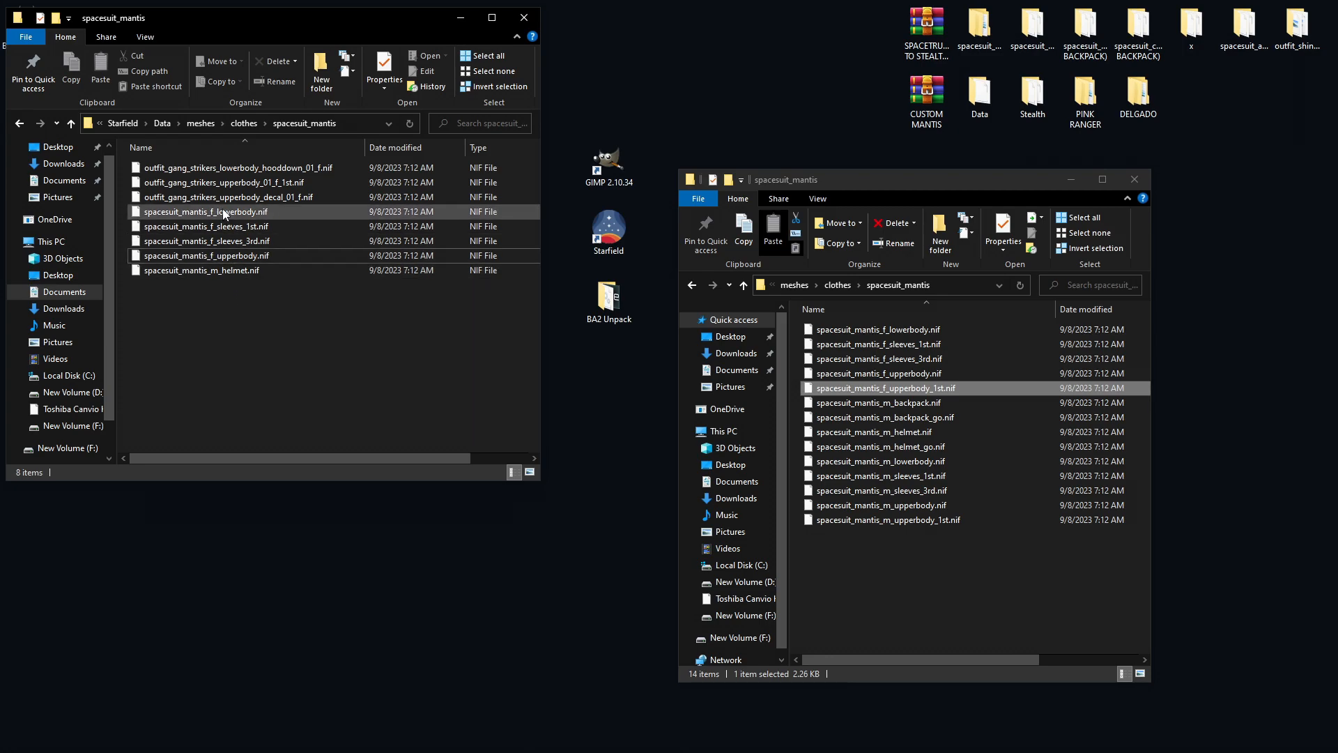
click(235, 183)
key(F2)
key(ctrl+v)
key(Return)
click(291, 329)
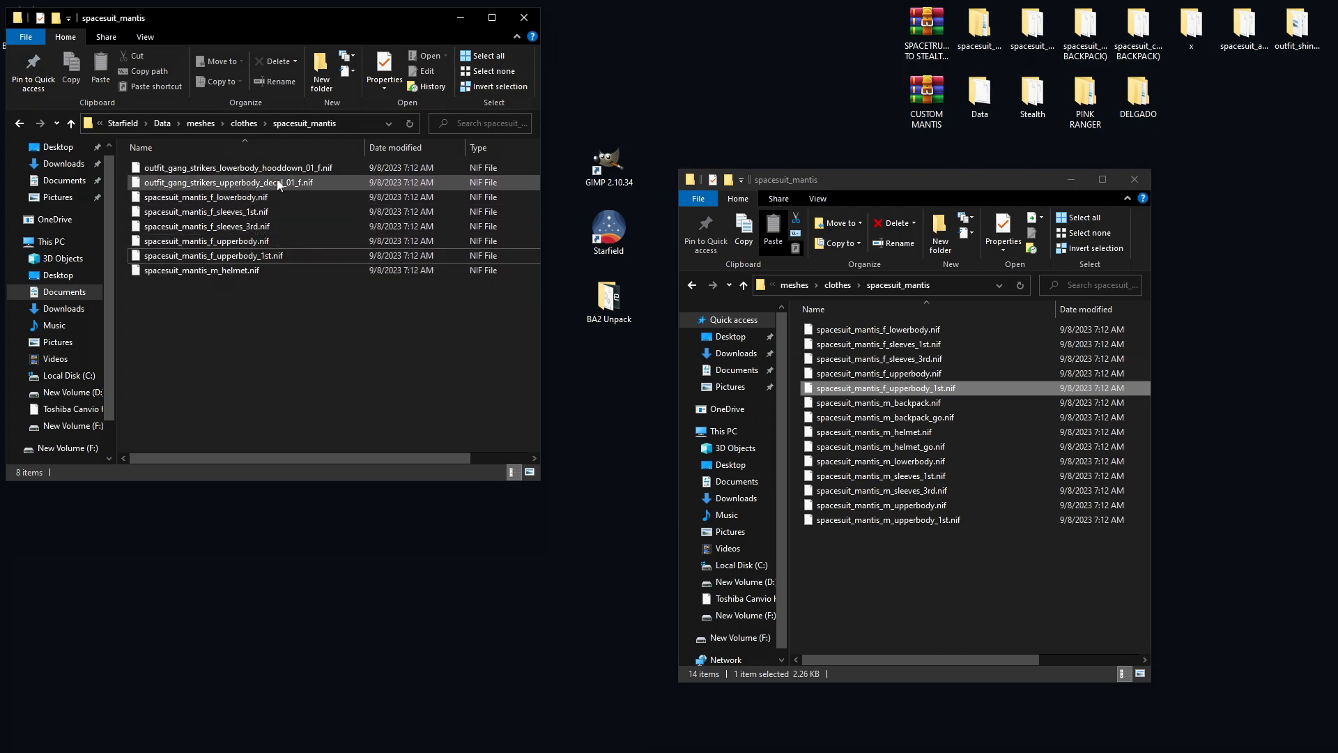
Rename outfit_gang_strikers_upperbody_decal_01_f.nif as spacesuit_mantis_m_backpack.nif, copying the name from the unpacked mantis backpack file.
click(910, 406)
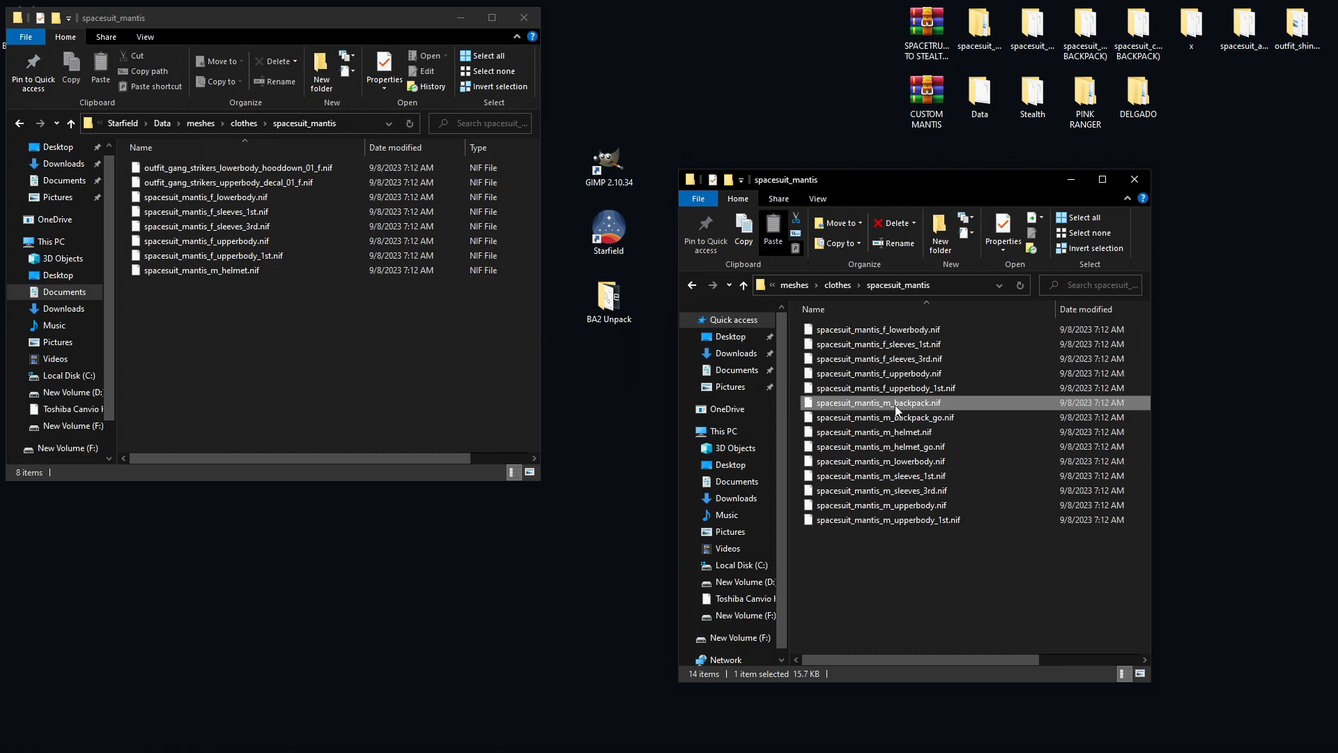
click(896, 406)
key(ctrl+c)
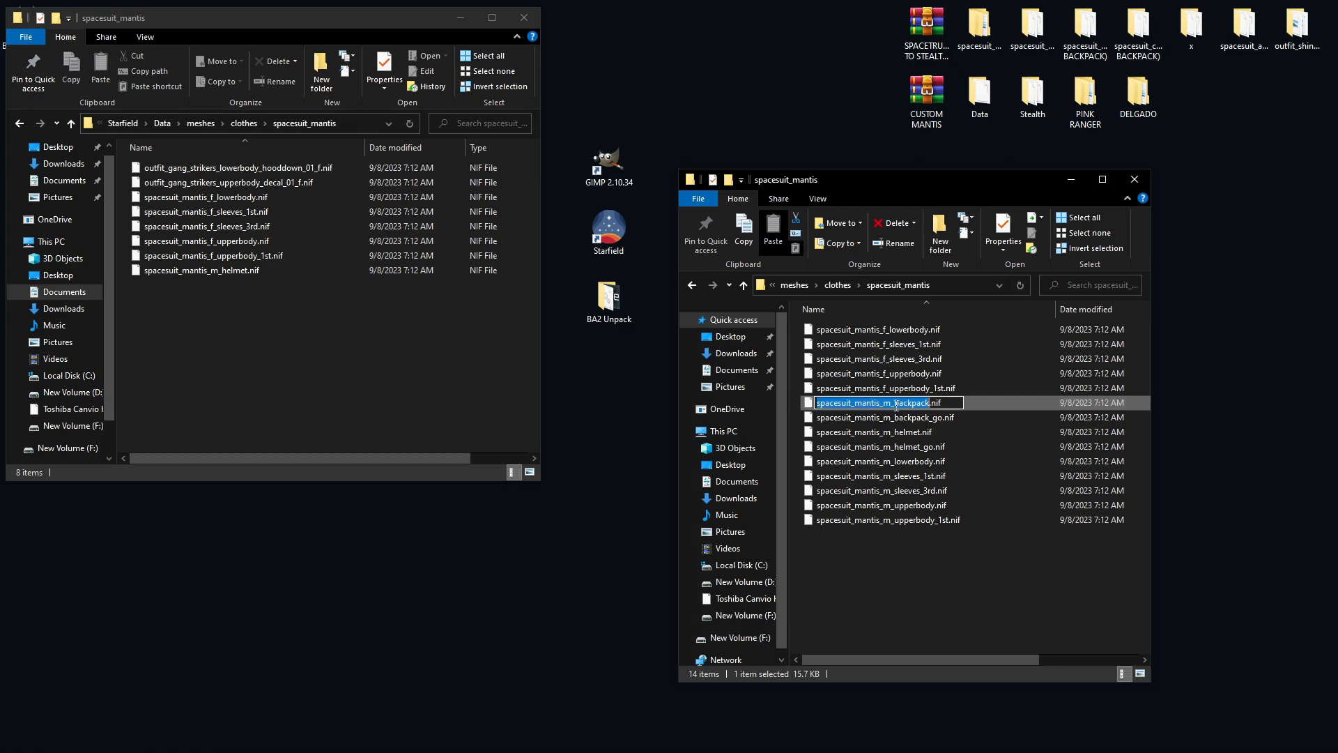
click(269, 182)
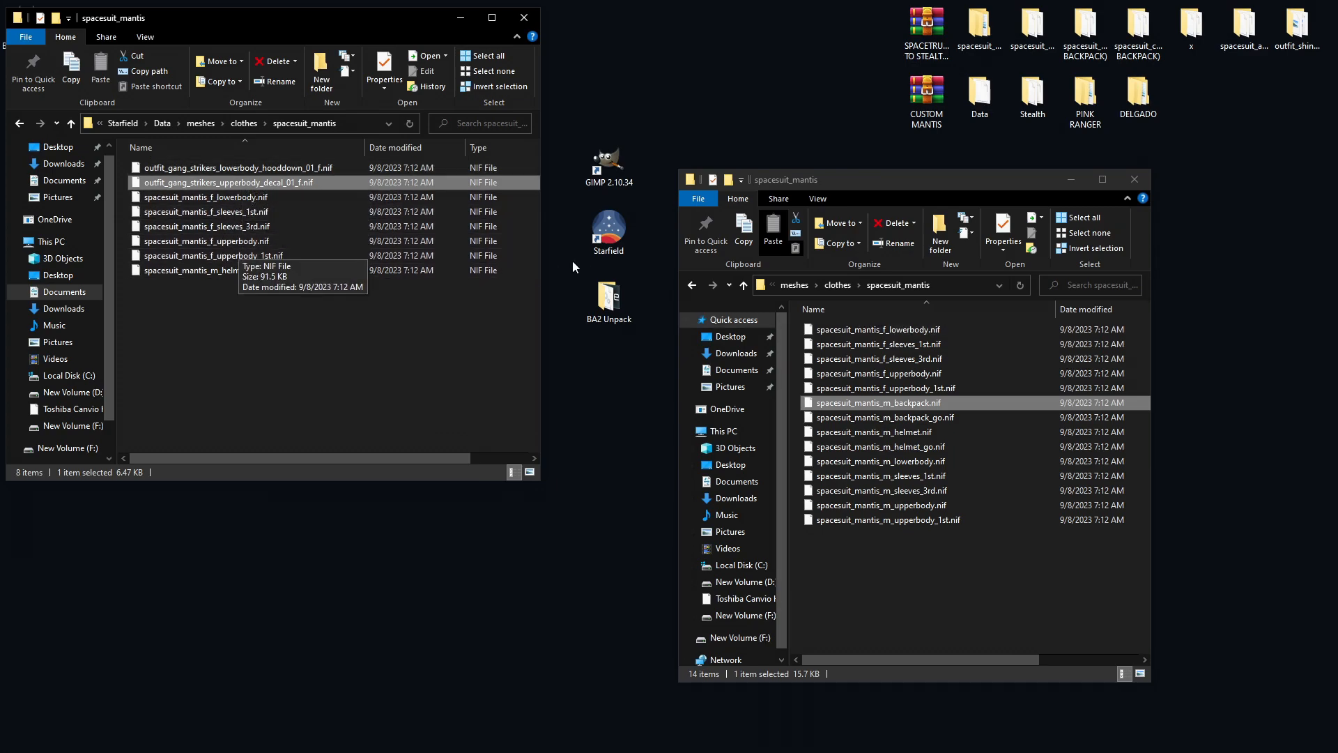
click(218, 183)
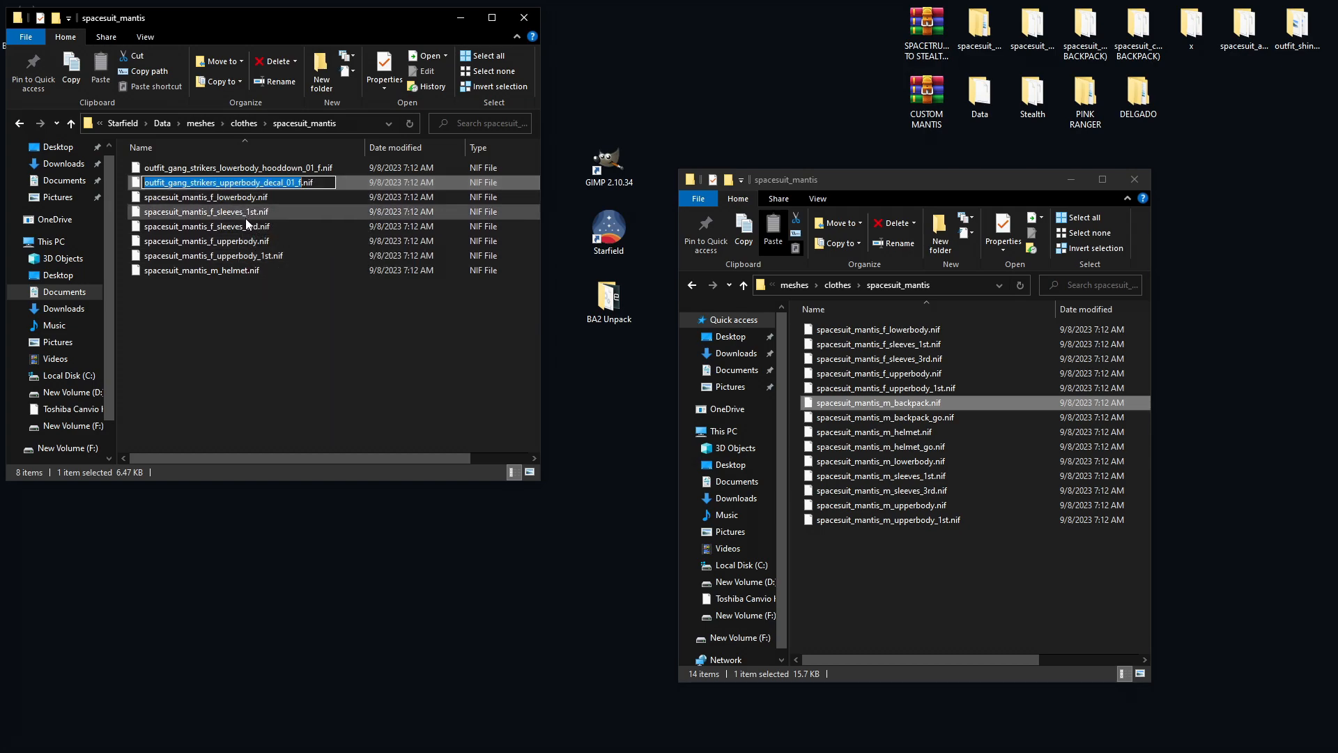
key(ctrl+v)
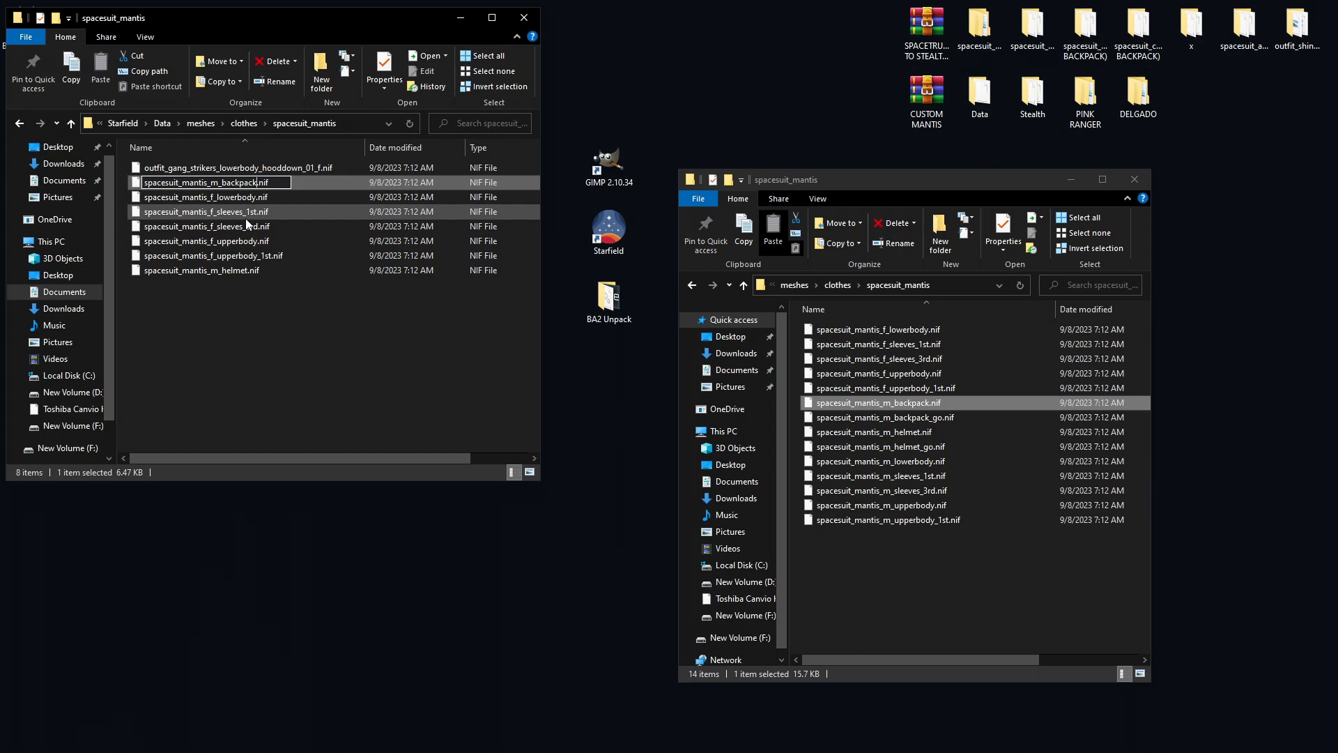
click(262, 308)
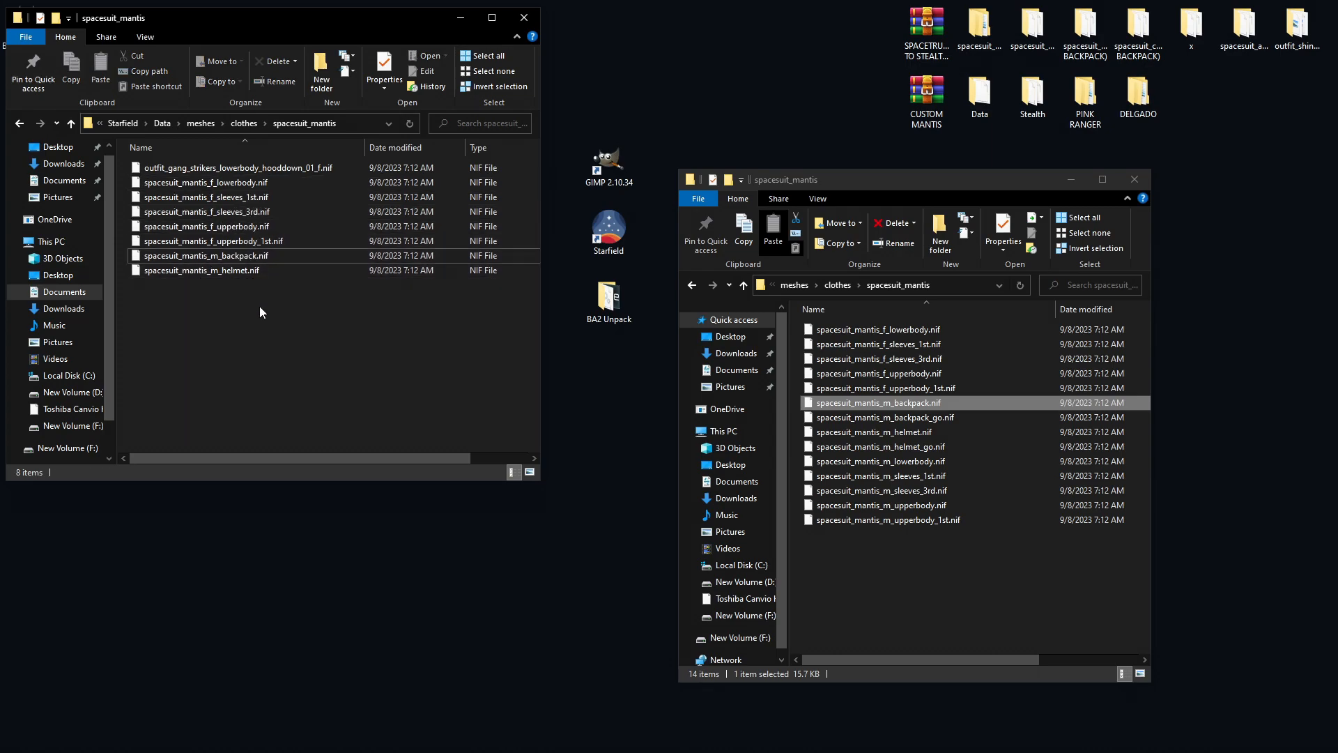
Move outfit_gang_strikers_lowerbody_hooddown_01_f.nif out of the Data spacesuit_mantis folder onto the desktop.
click(271, 169)
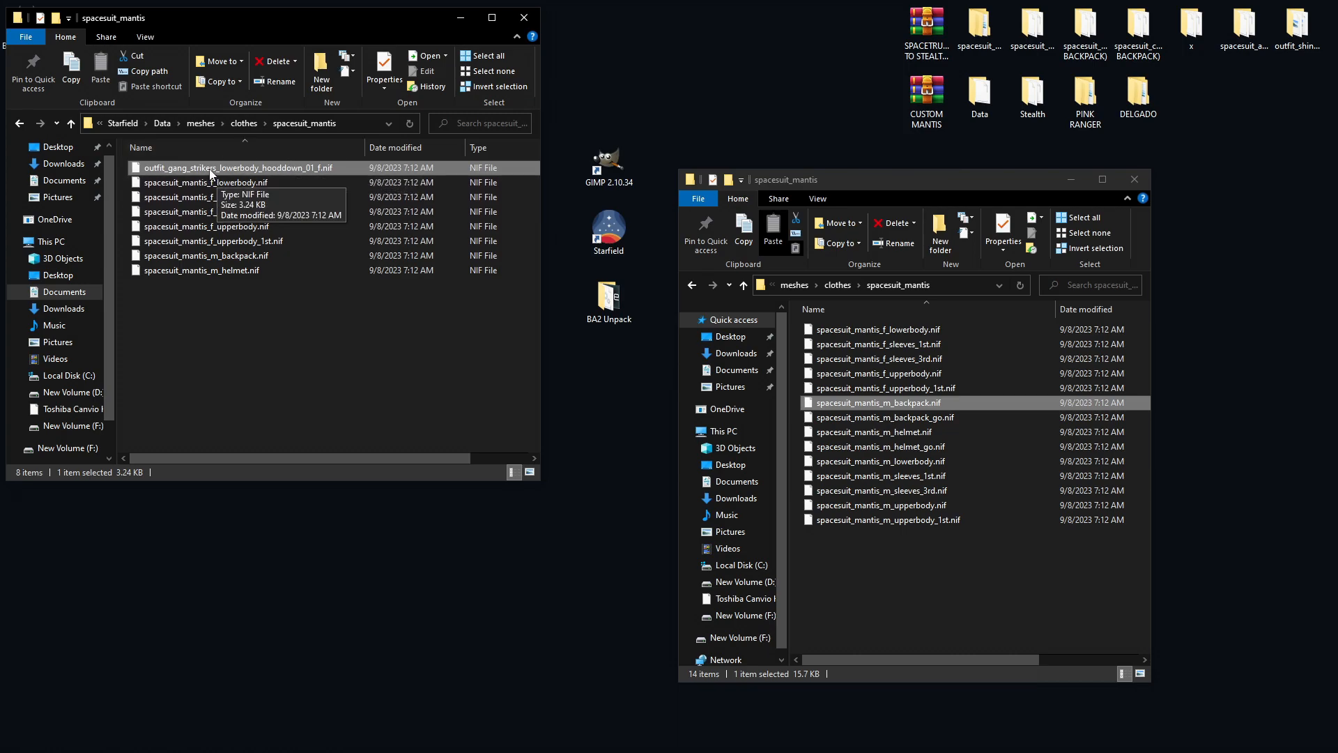
drag(210, 173, 647, 83)
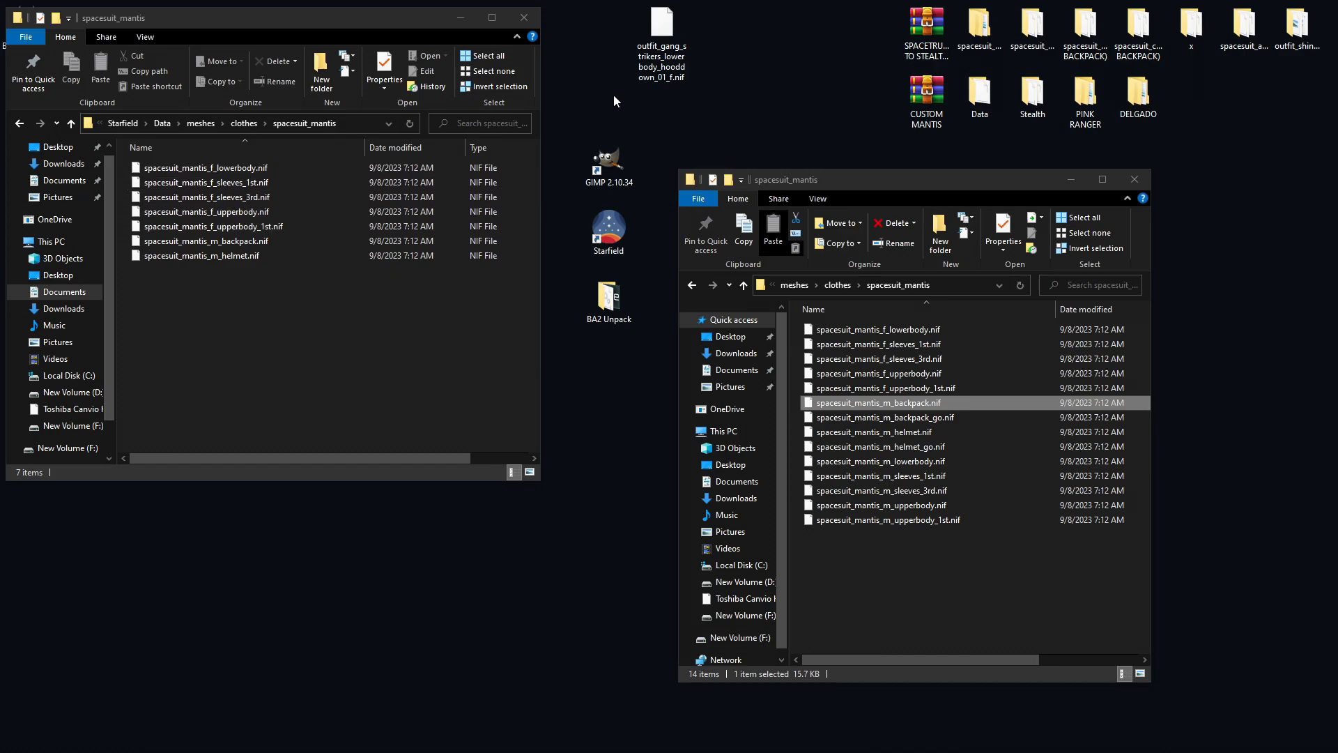
click(242, 296)
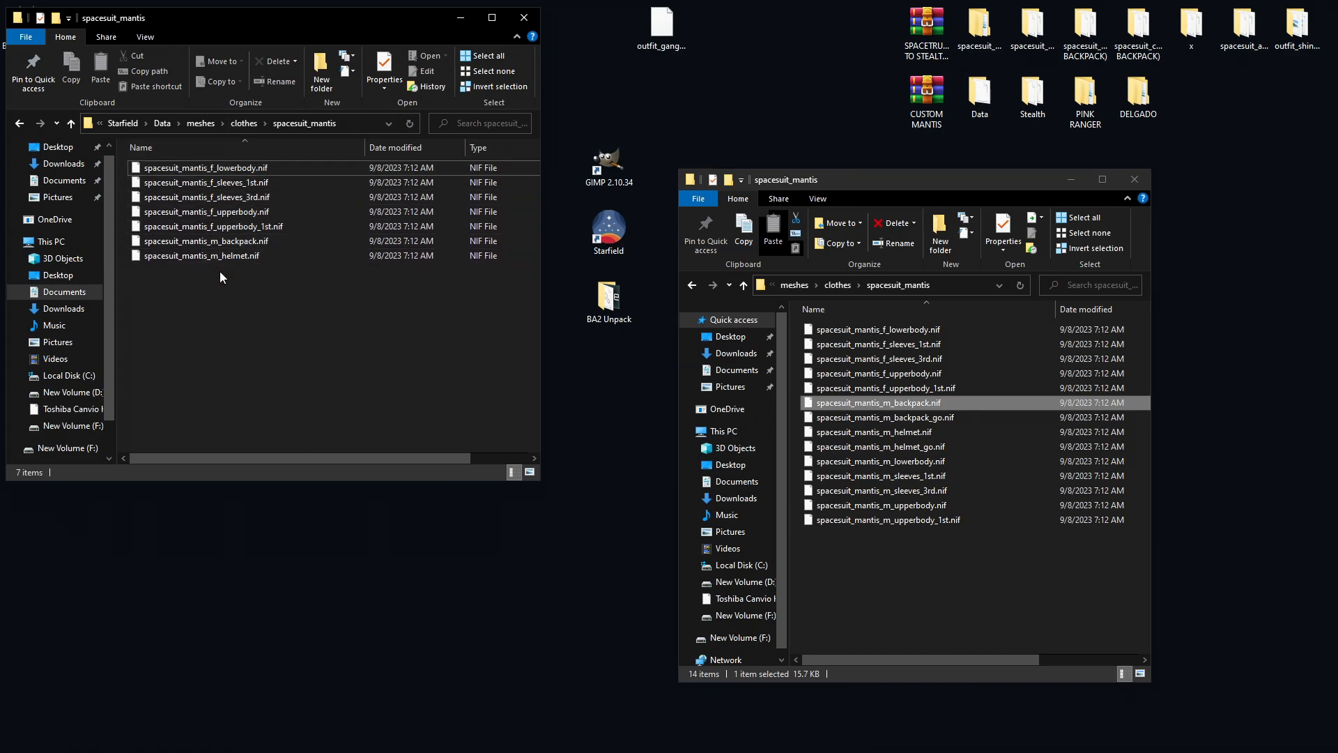
Delete the existing spacesuit_mantis folder from Starfield\Data\meshes\morphs\clothes.
click(245, 123)
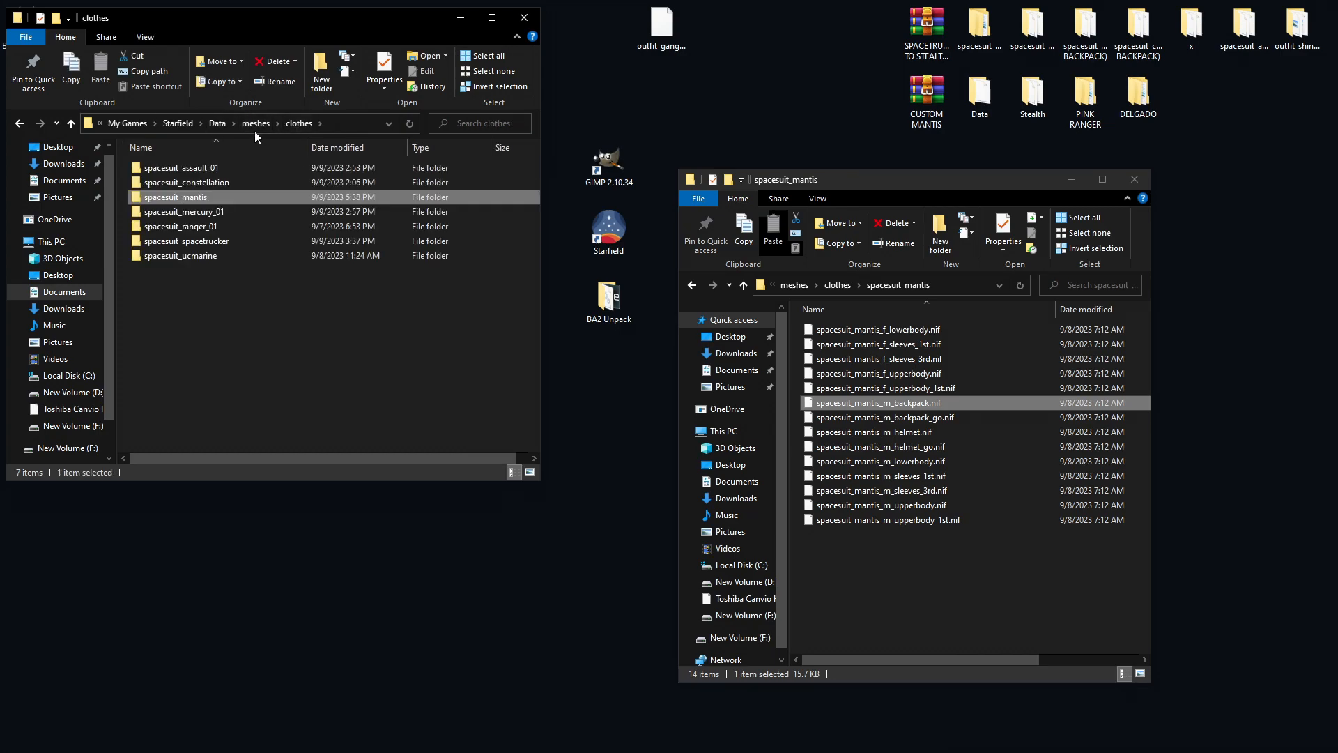
click(246, 123)
double_click(173, 213)
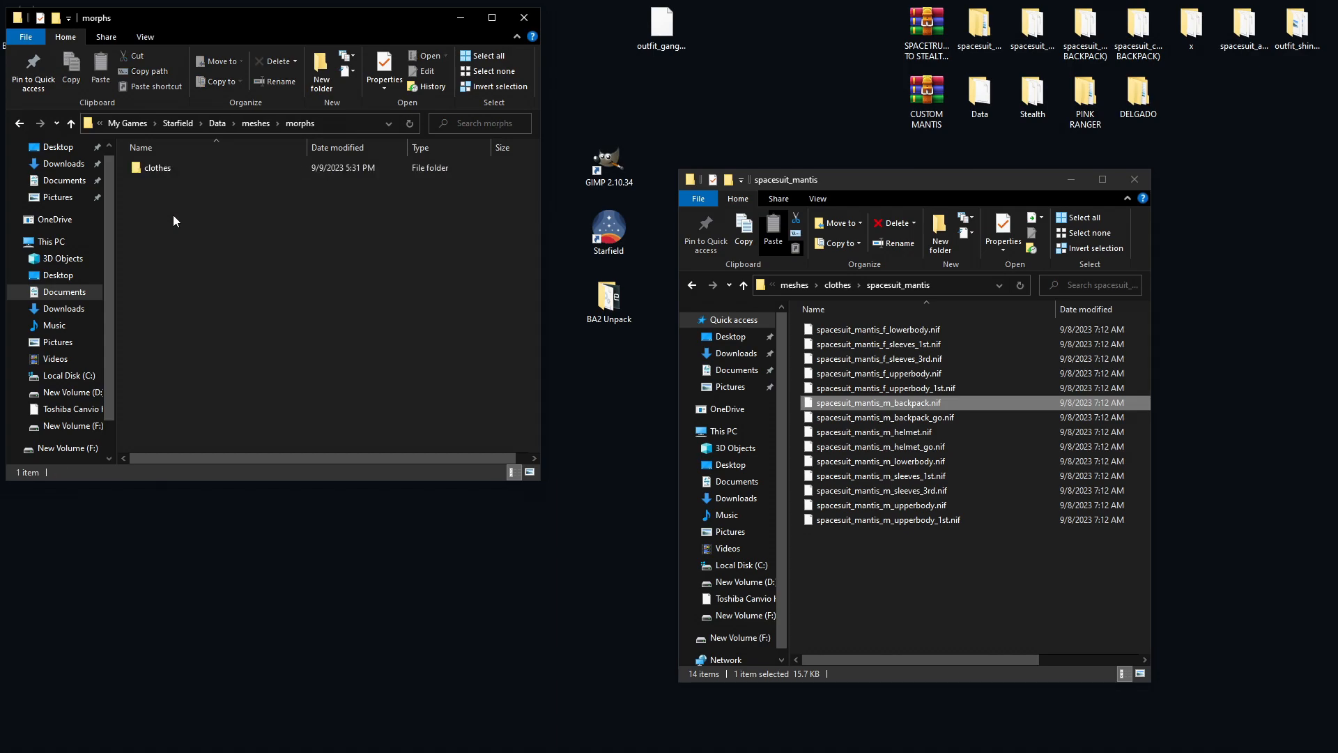
double_click(177, 169)
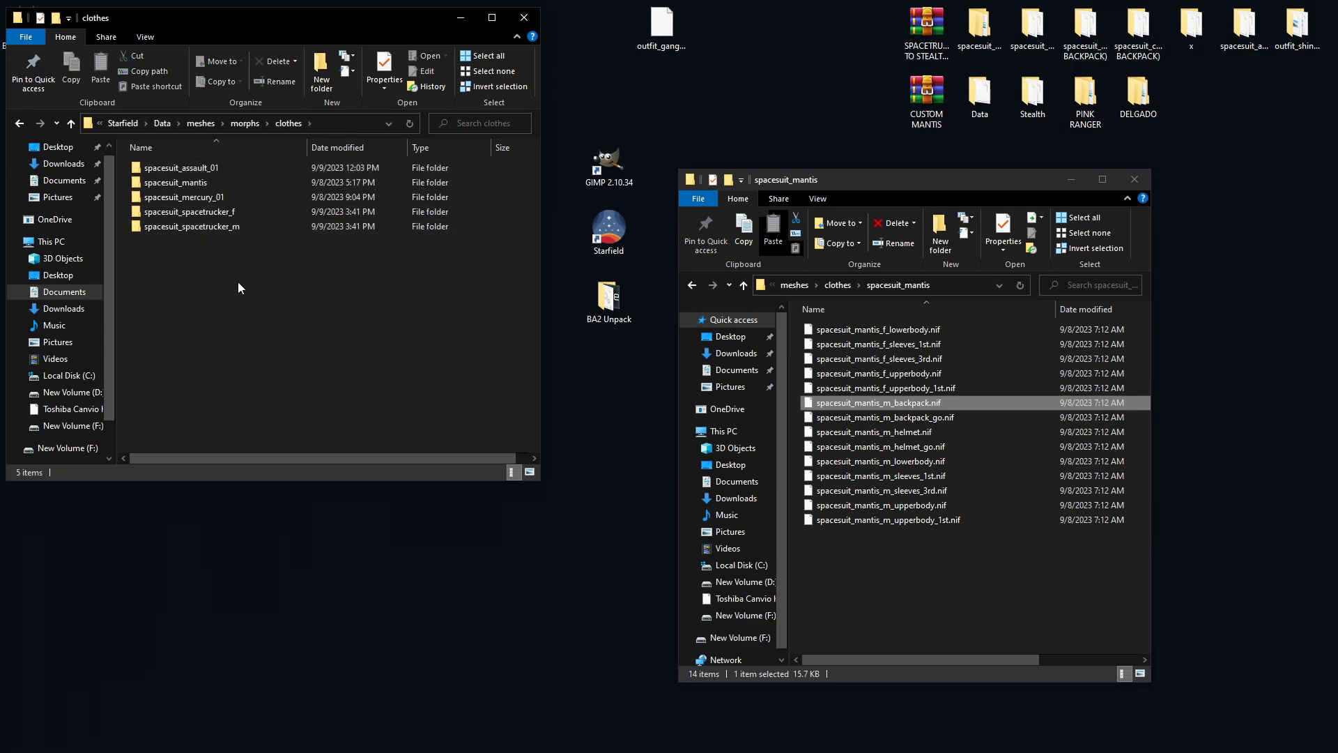
right_click(200, 183)
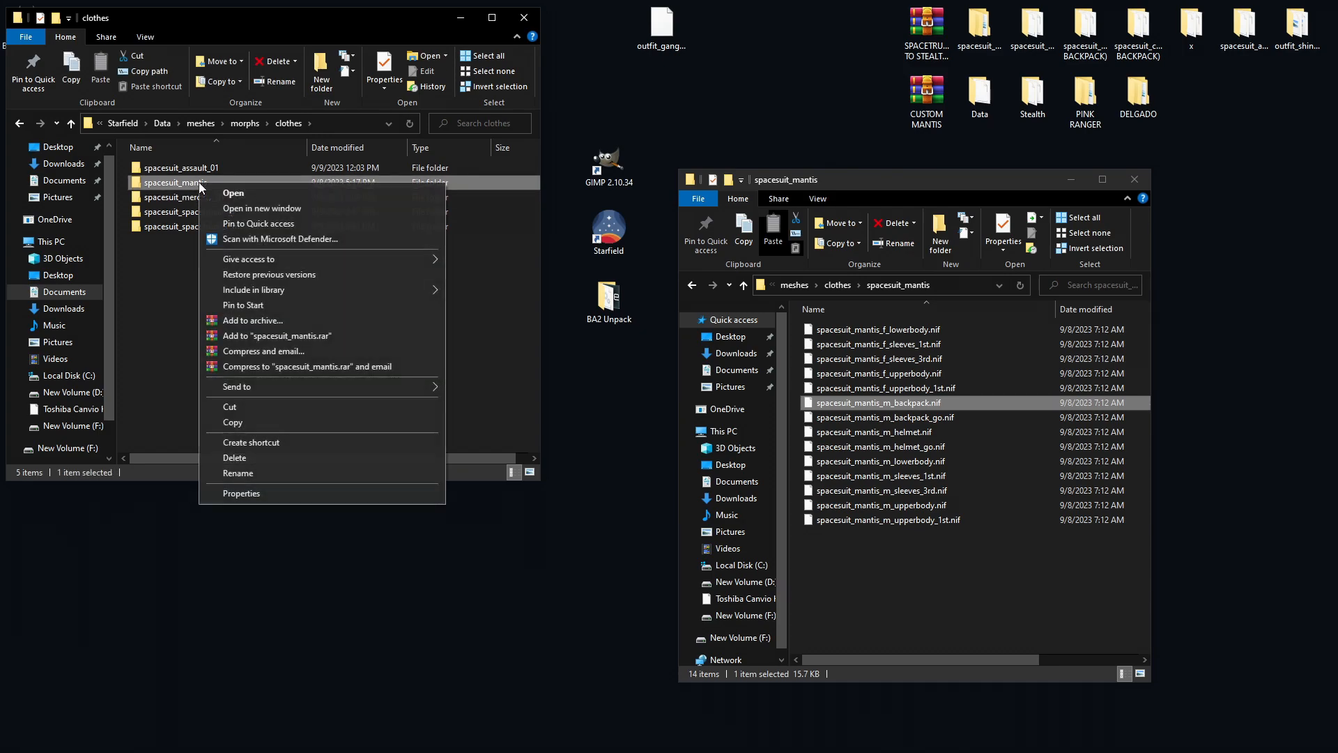
click(253, 457)
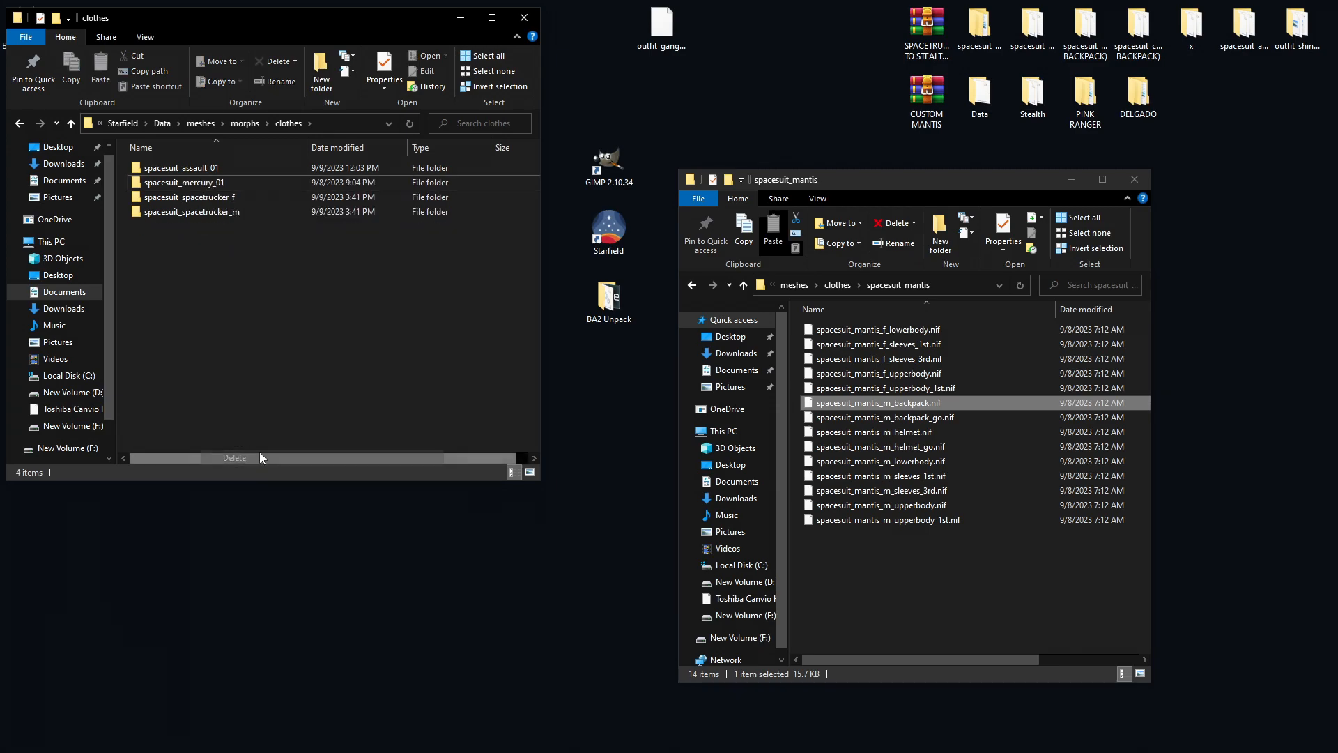
Open the meshes\morphs\clothes folder of the BA2 Unpack files in the window showing the unpacked mantis meshes.
click(851, 545)
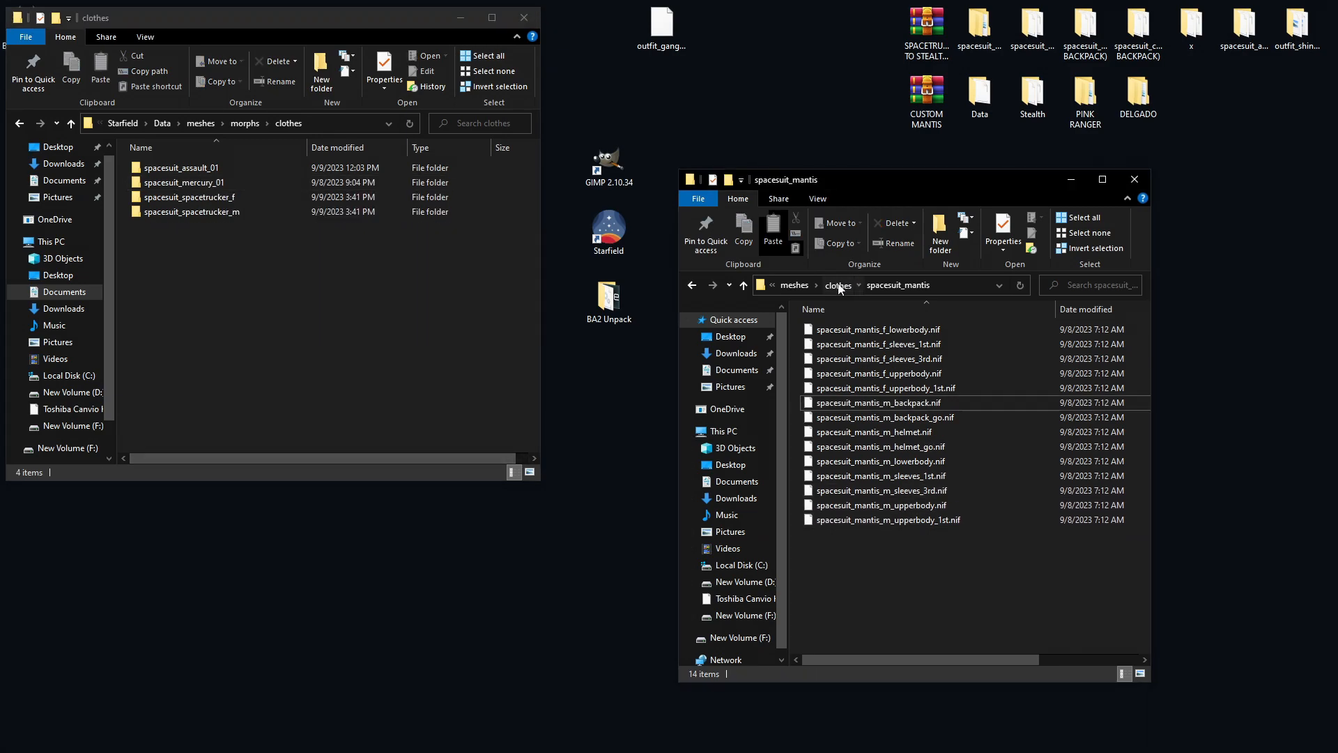
click(847, 285)
click(840, 285)
scroll(856, 408, down, 3)
scroll(863, 458, down, 1)
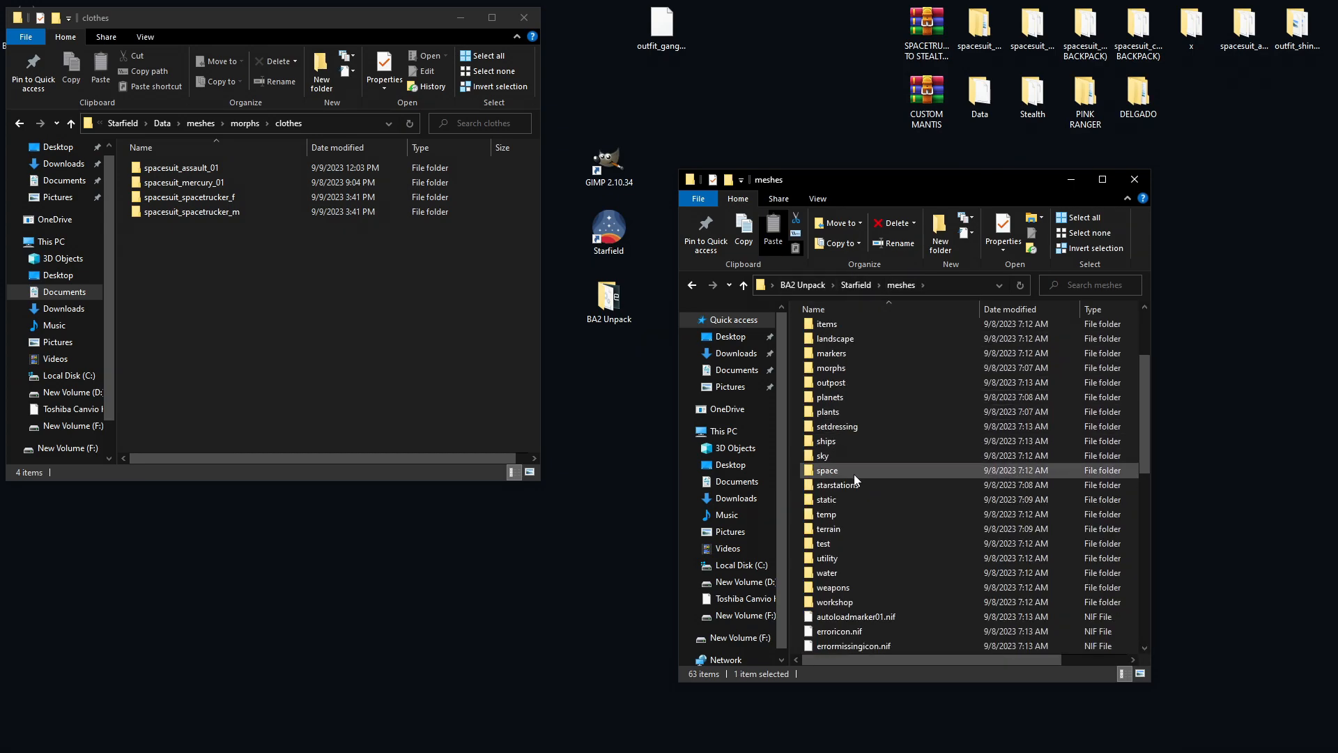
scroll(855, 474, up, 1)
double_click(846, 395)
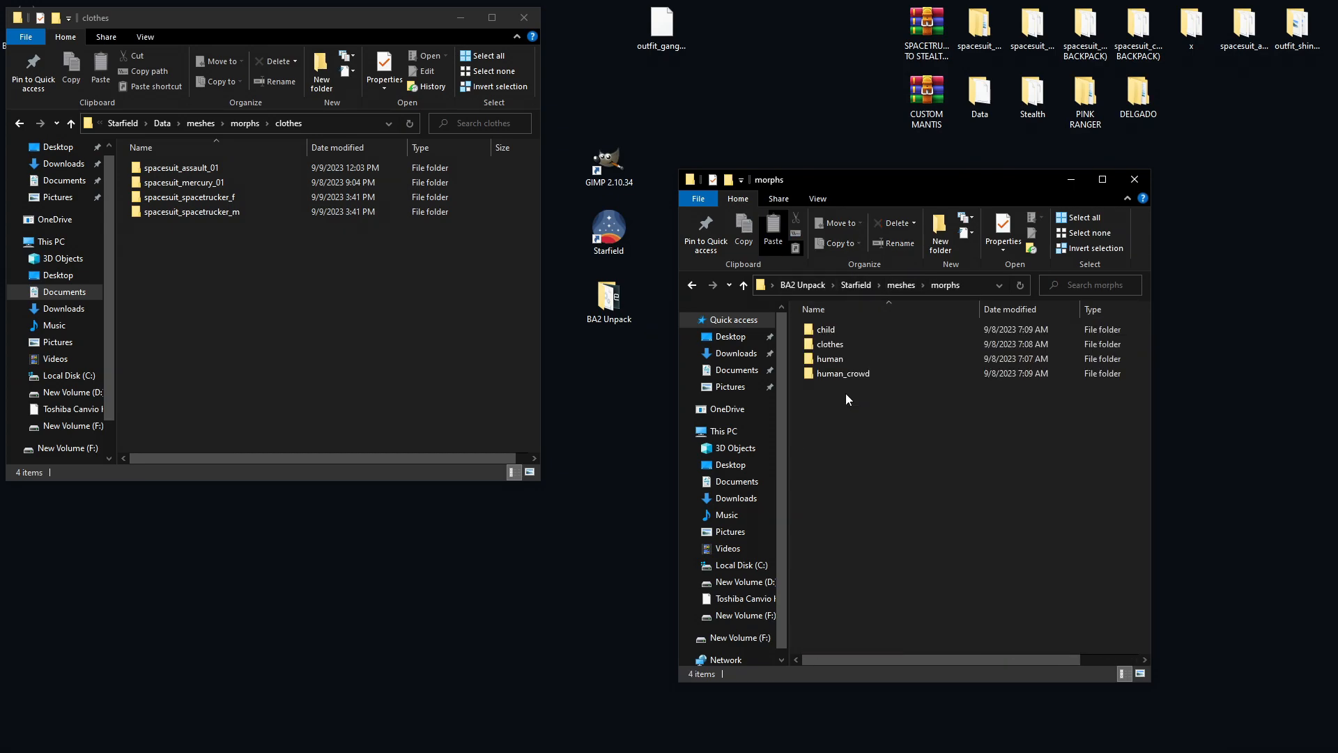
double_click(839, 346)
Copy the unpacked outfit_gang_strikers_01 morph folder into Starfield\Data\meshes\morphs\clothes.
scroll(843, 362, down, 6)
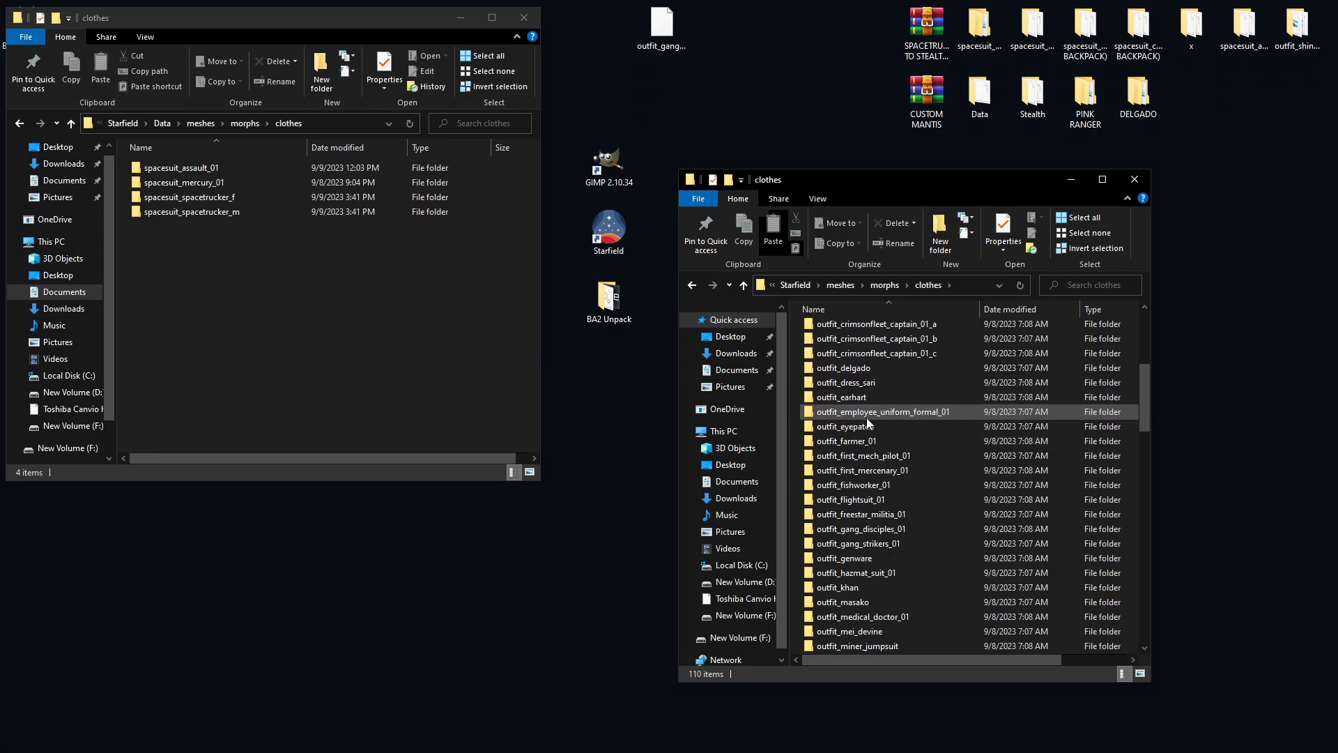
scroll(898, 470, down, 1)
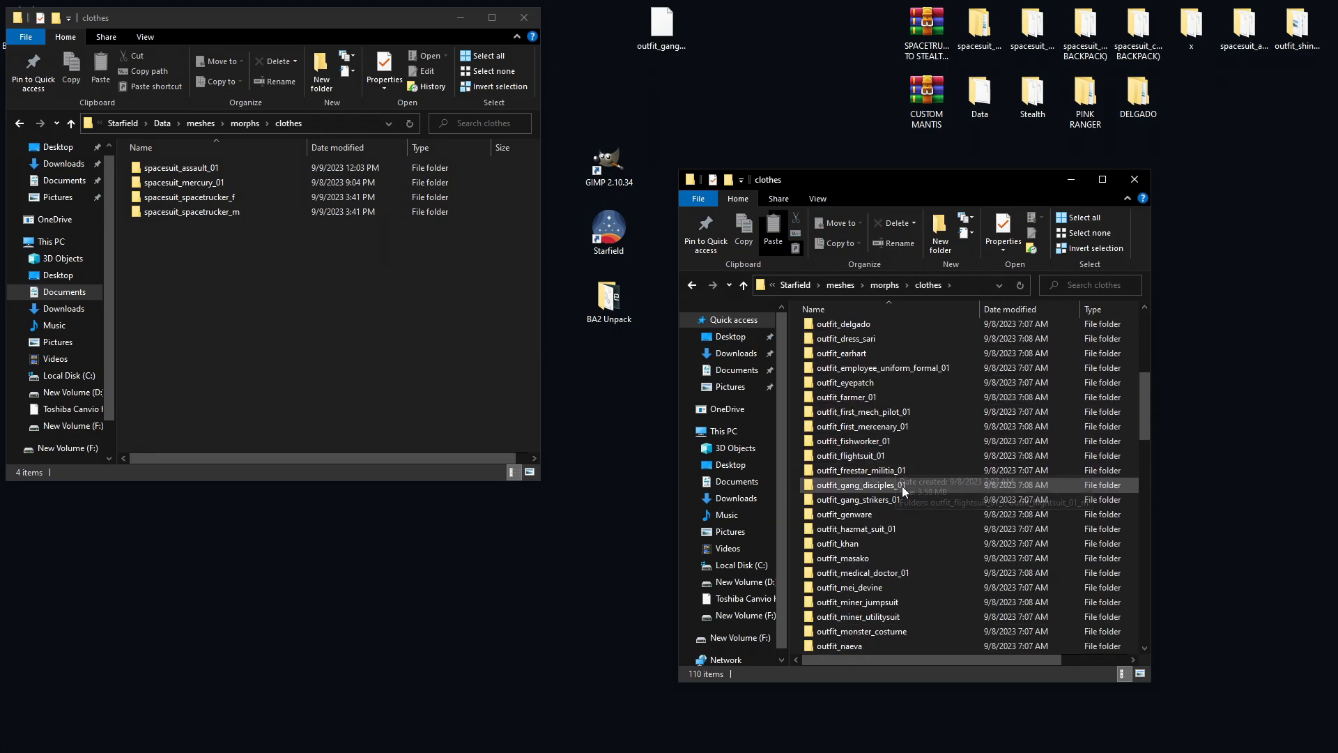
right_click(869, 501)
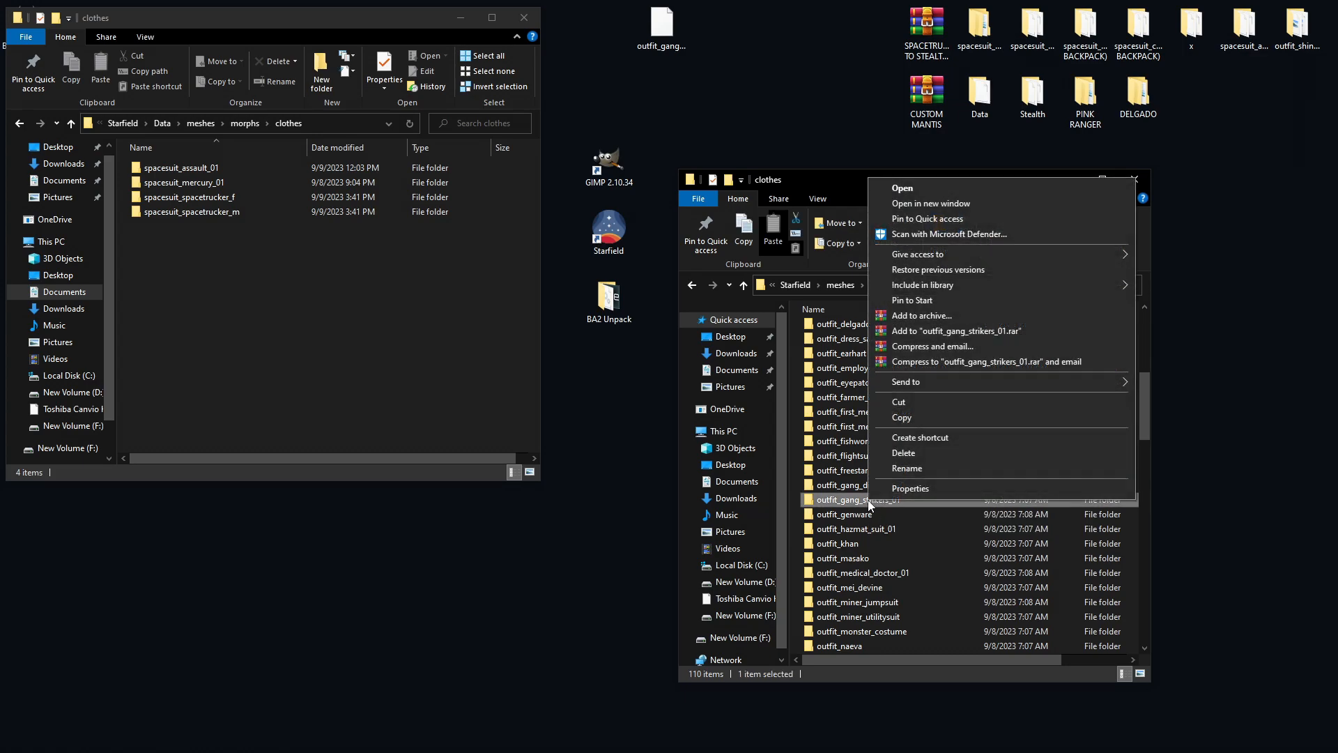
click(905, 417)
right_click(190, 291)
click(240, 387)
click(231, 308)
Rename the copied outfit_gang_strikers_01 morph folder as spacesuit_mantis, using the name of the unpacked mantis morph folder.
scroll(874, 450, down, 18)
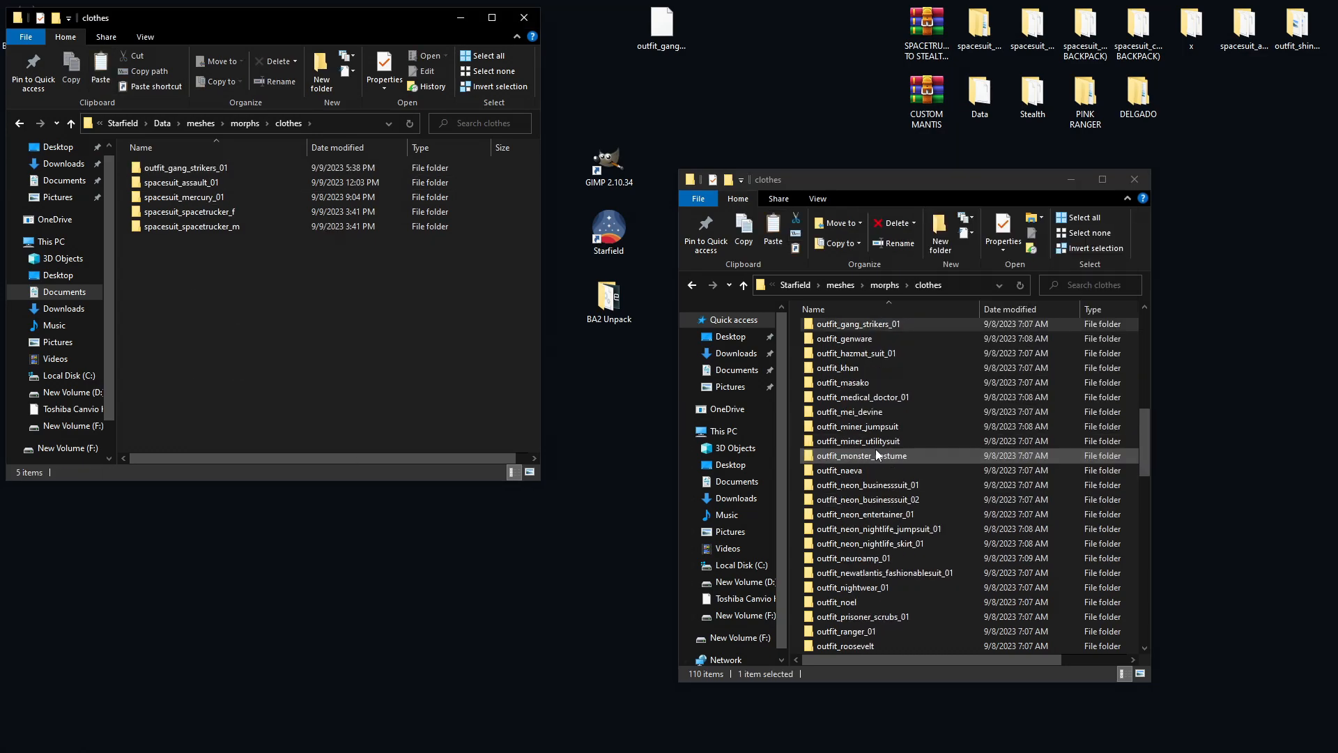
scroll(872, 454, down, 2)
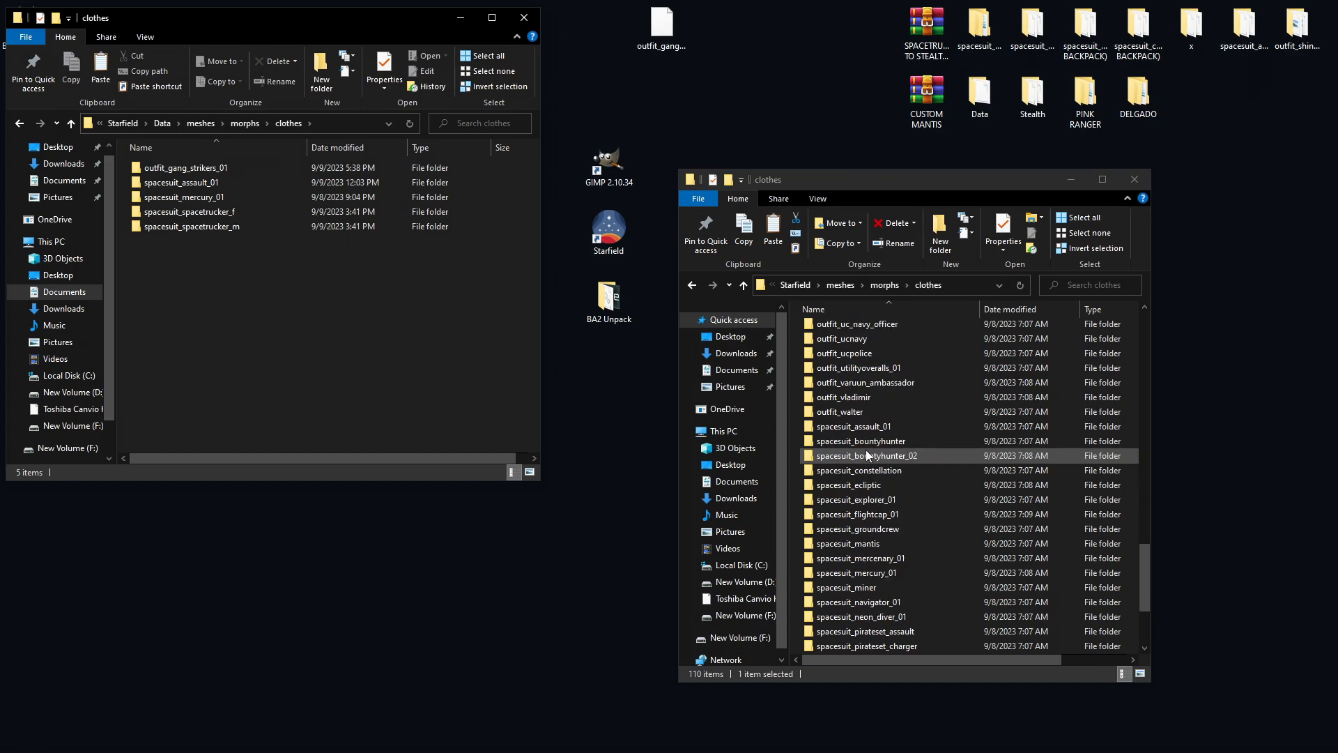
click(880, 499)
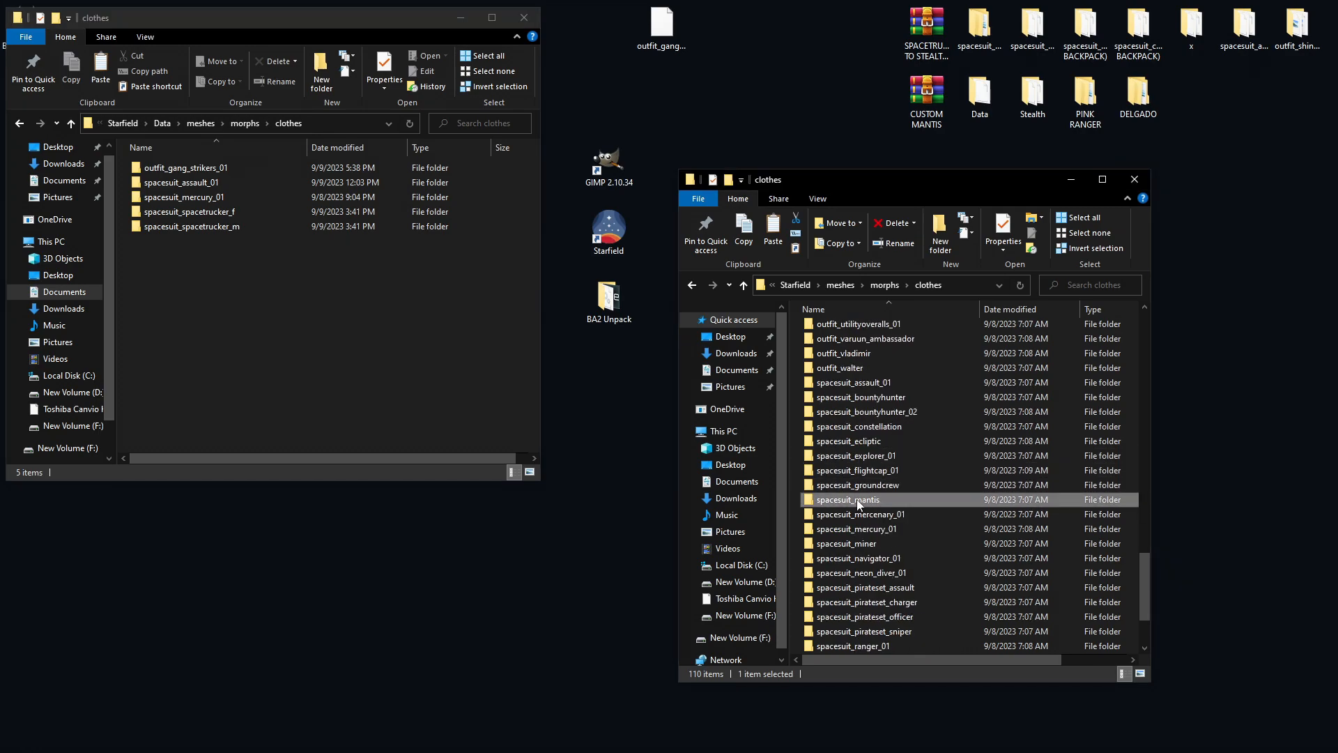
click(861, 507)
click(213, 170)
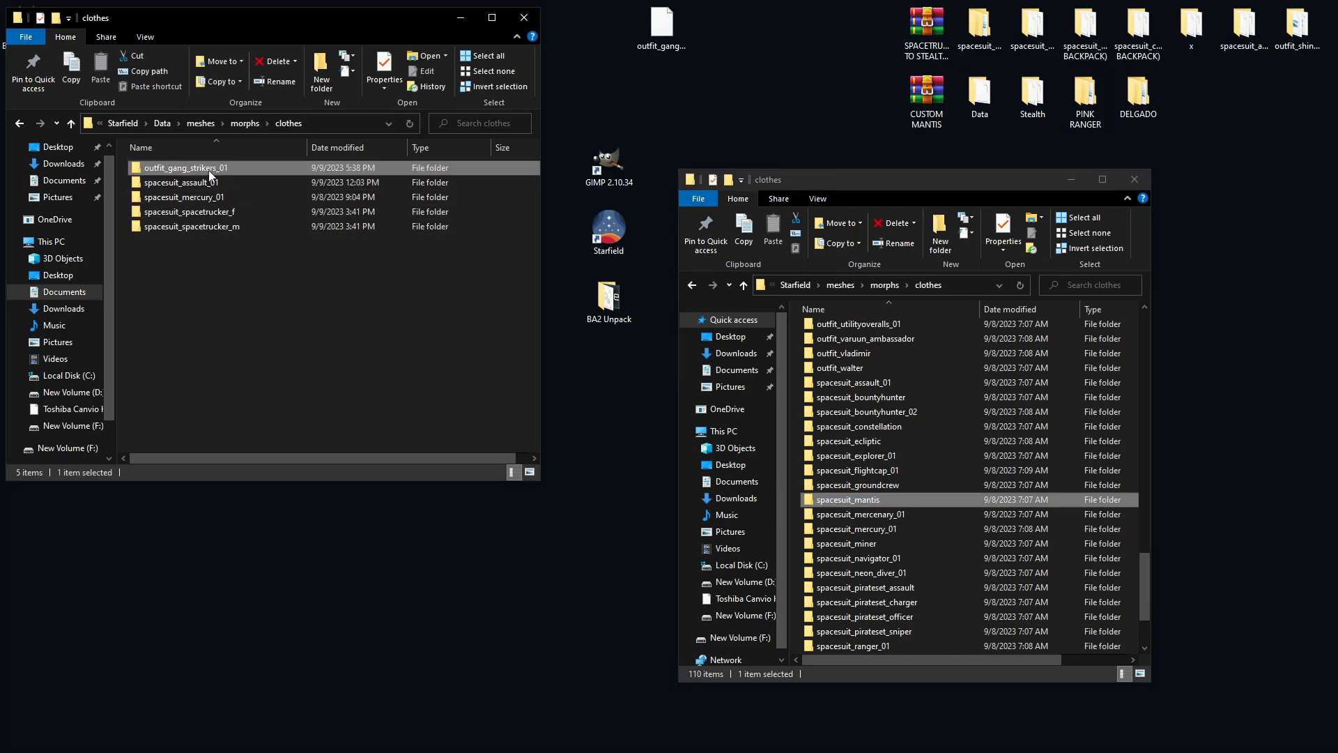
key(F2)
key(ctrl+v)
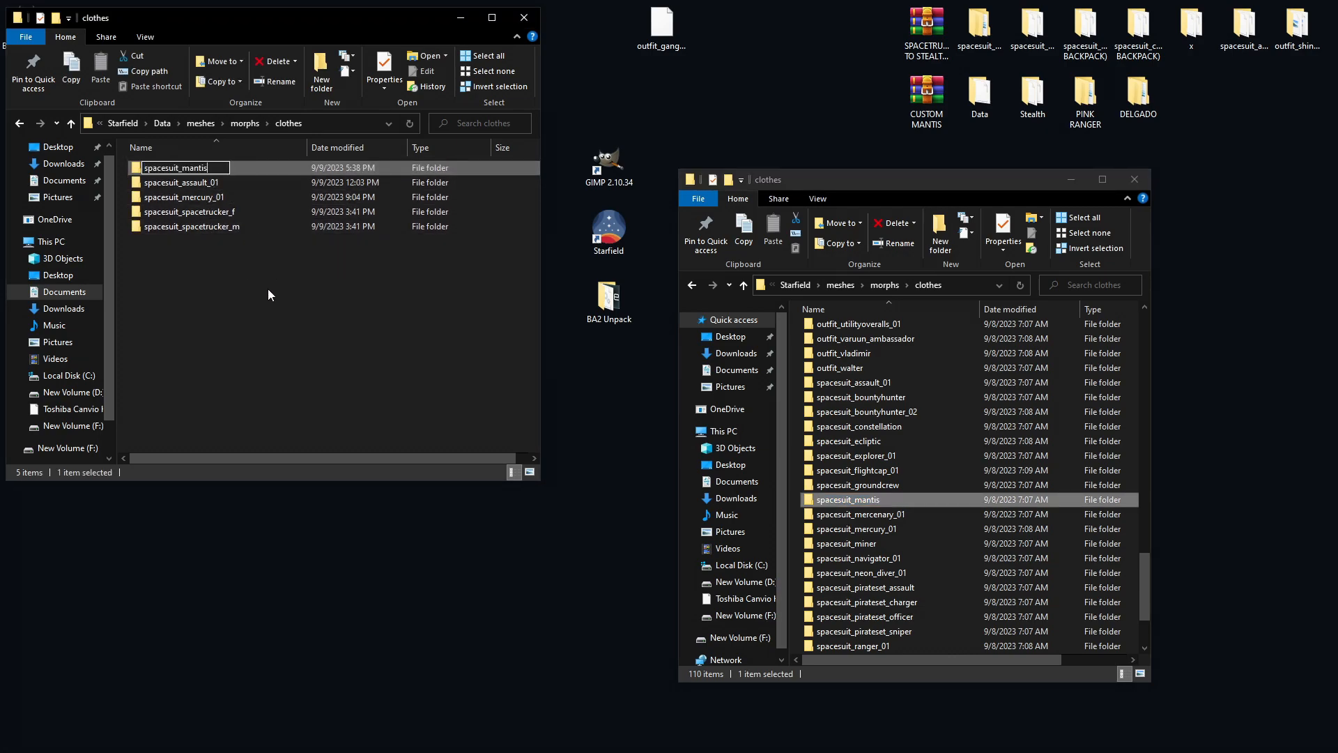
click(268, 289)
Delete the outfit_gang_strikers_01_m subfolder from the renamed spacesuit_mantis morph folder.
double_click(195, 181)
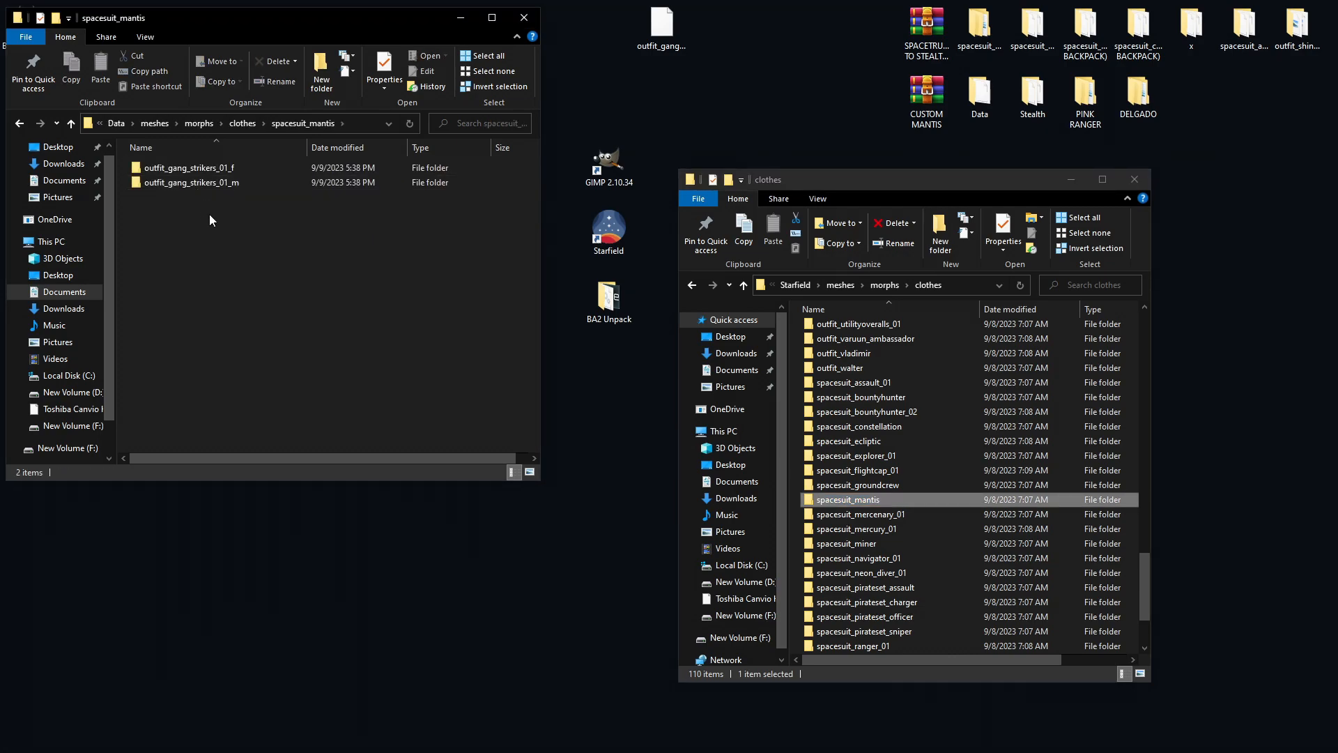
click(205, 183)
key(Delete)
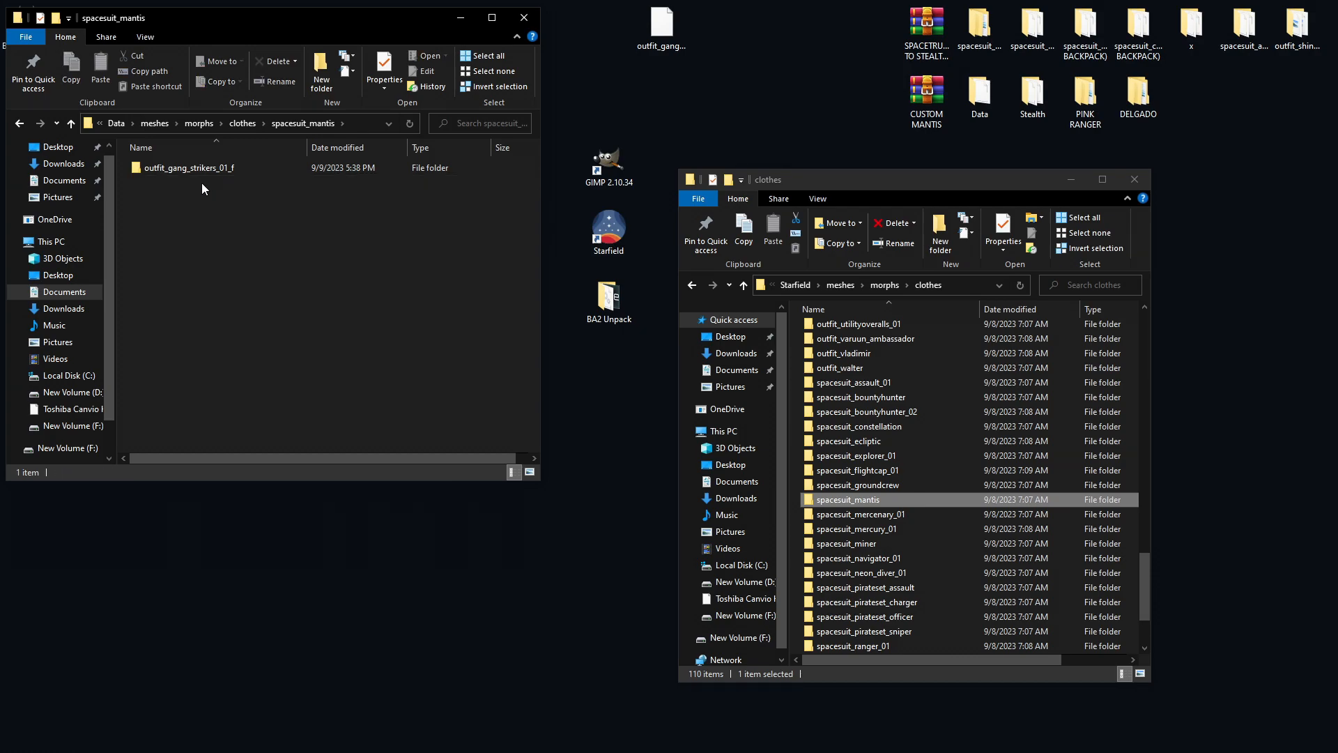
Rename the outfit_gang_strikers_01_f subfolder as spacesuit_mantis_f, using the name of the matching unpacked mantis morph subfolder.
double_click(848, 499)
click(861, 335)
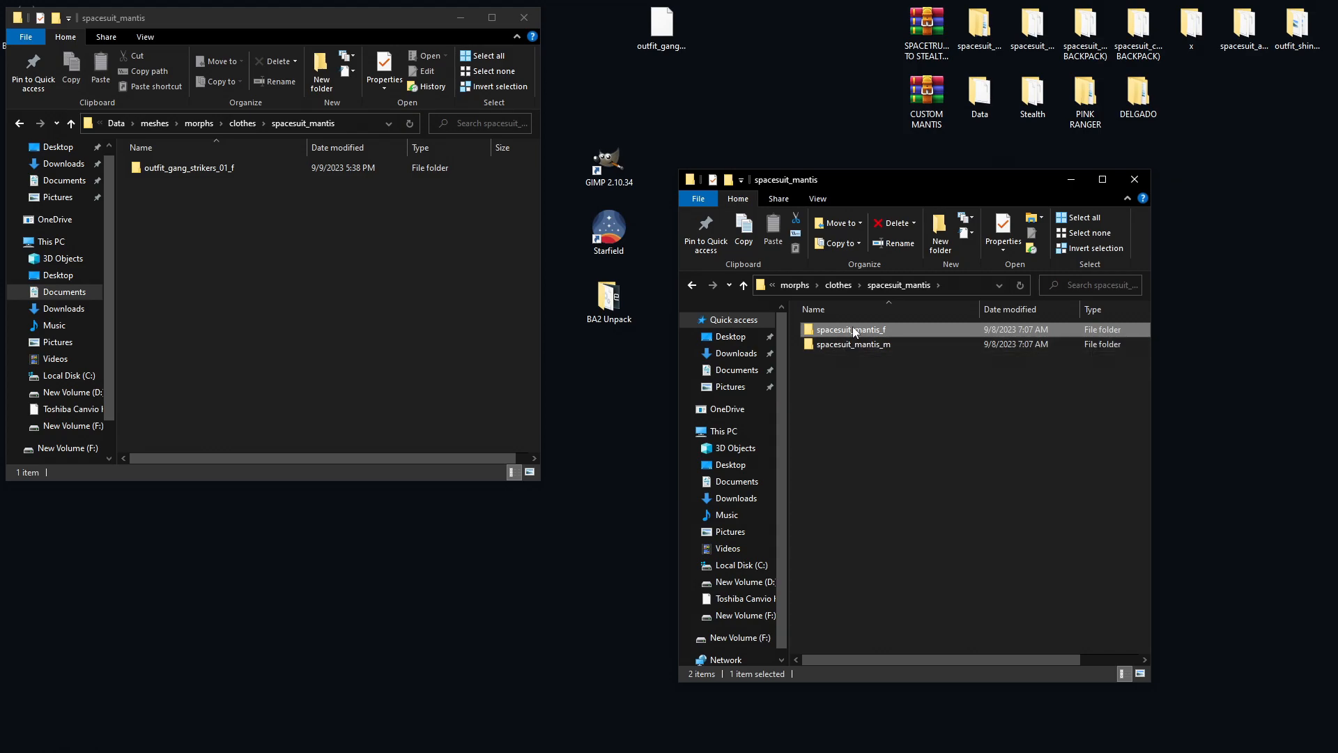
click(199, 241)
click(208, 168)
key(F2)
key(ctrl+v)
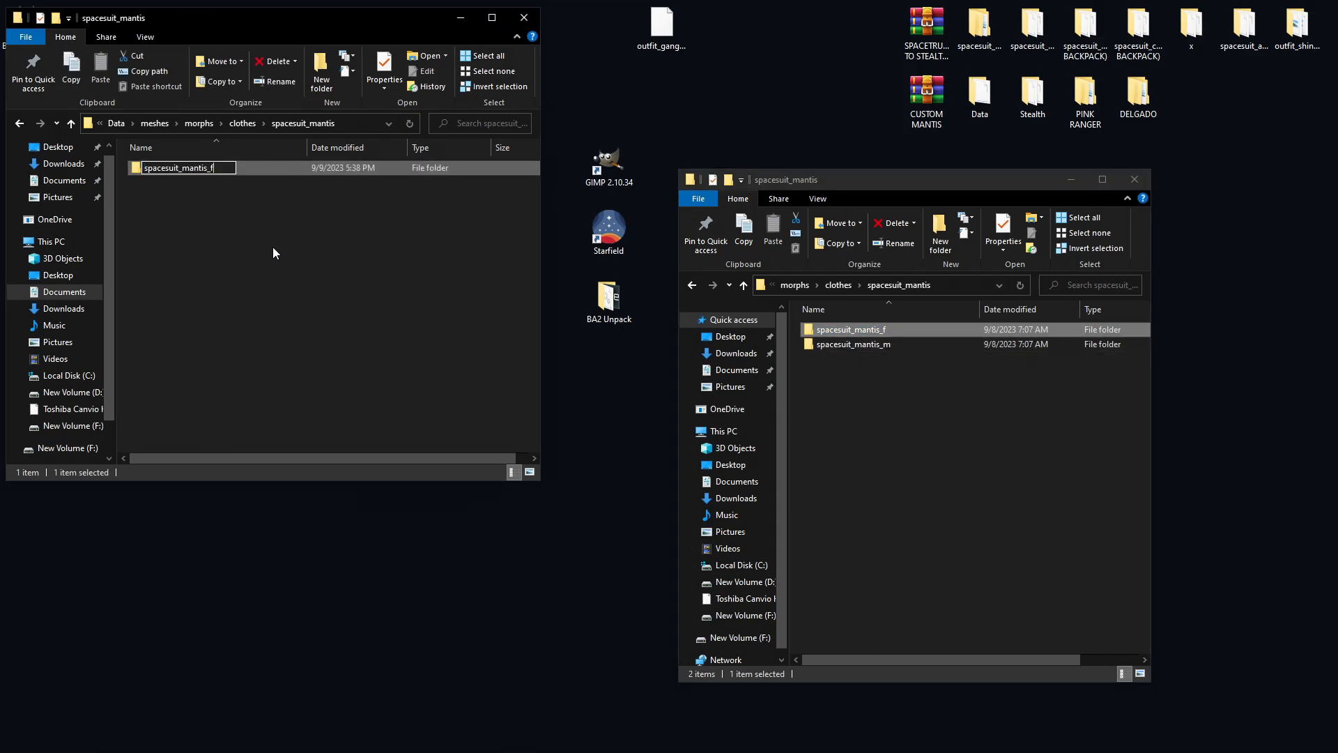
click(274, 246)
Open the chargen folder inside spacesuit_mantis_f for both the unpacked mantis morphs and the copied Data morphs.
double_click(866, 332)
double_click(843, 330)
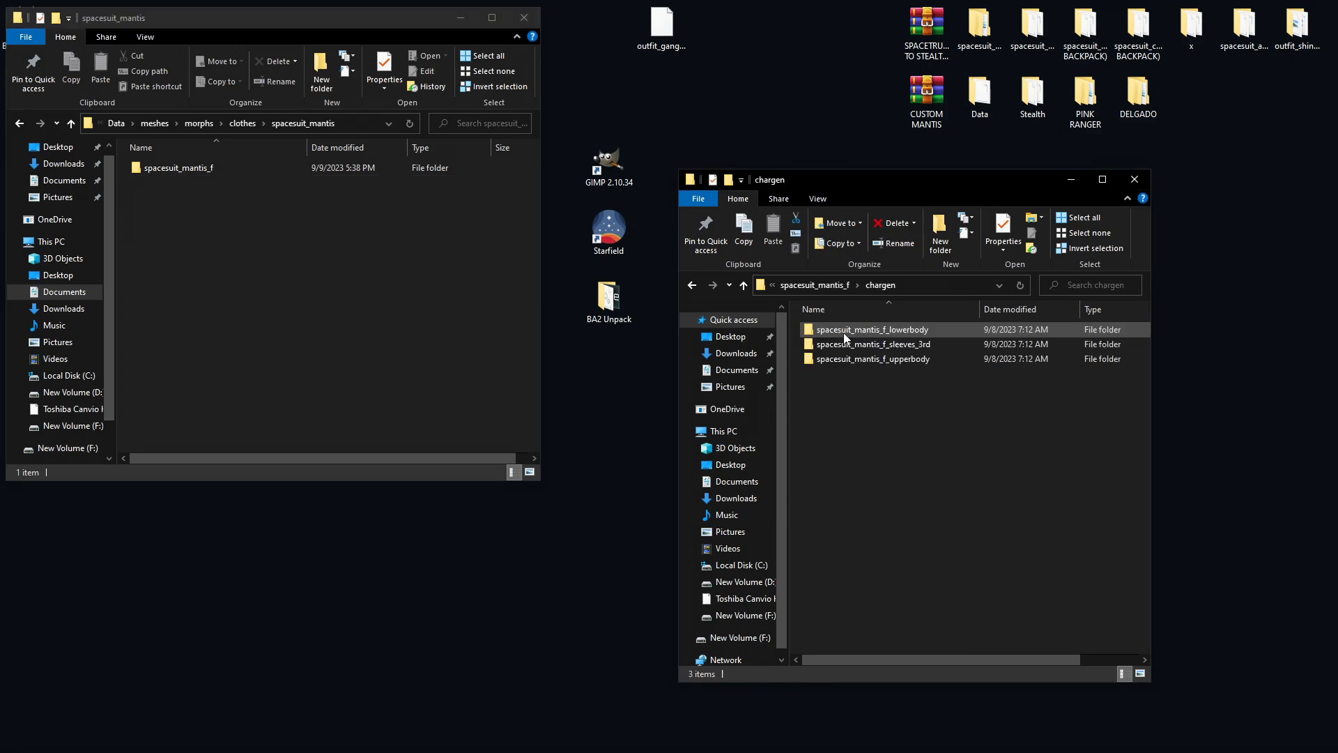
double_click(208, 170)
double_click(207, 170)
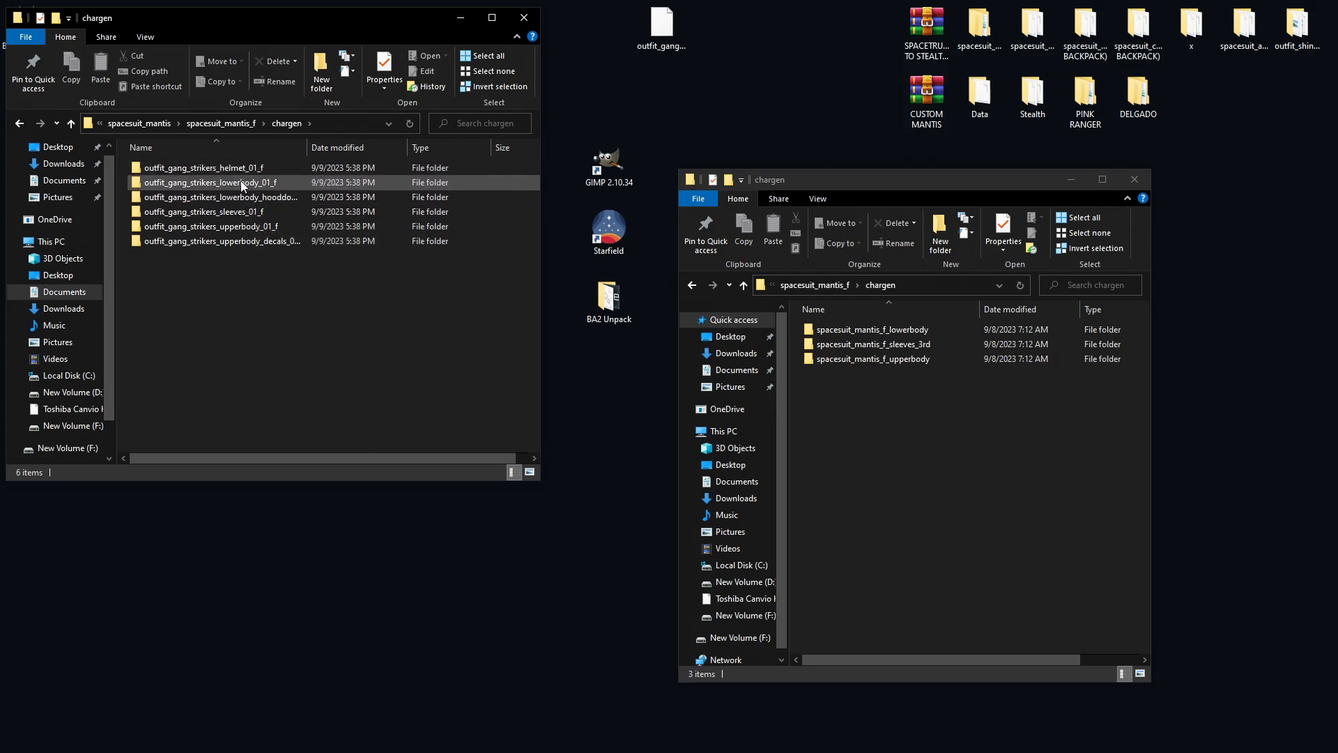
Move the outfit_gang_strikers_lowerbody_hooddown_01_f folder out to the desktop and widen the name column to show the full folder names.
drag(236, 195, 705, 79)
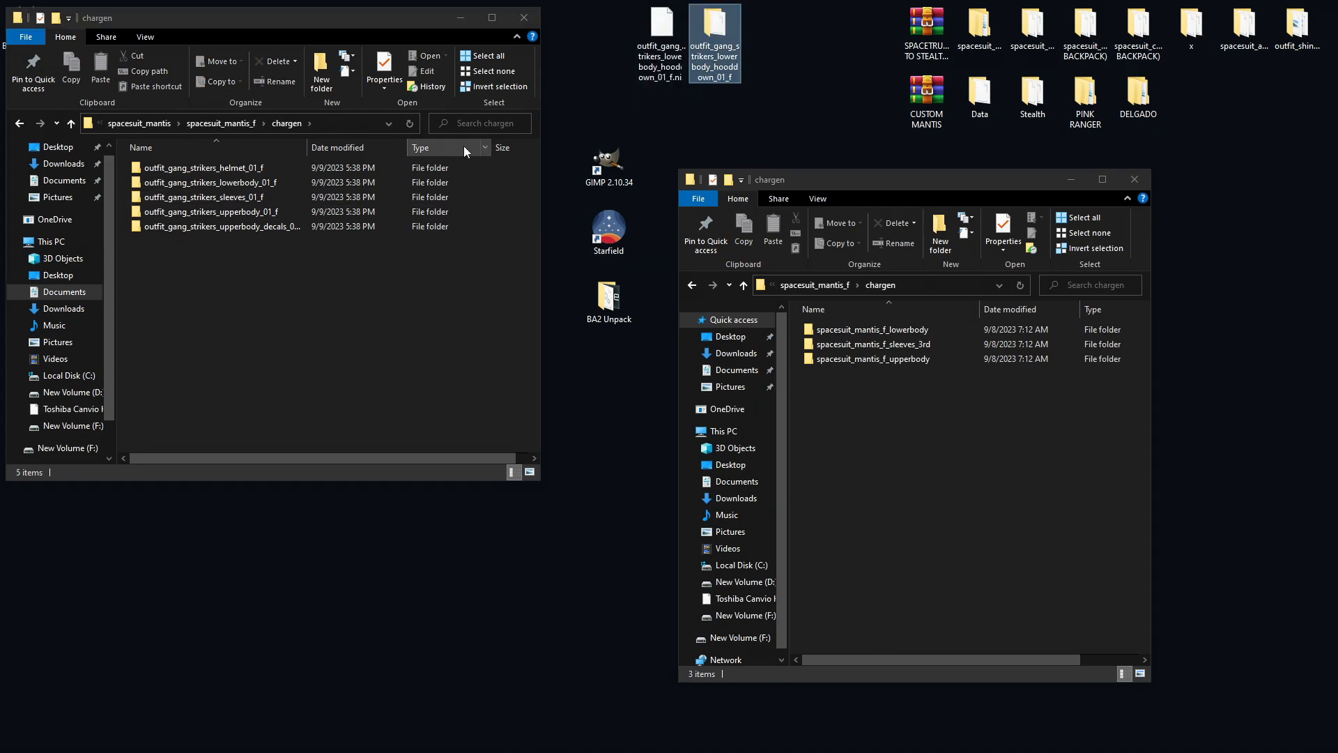
click(256, 258)
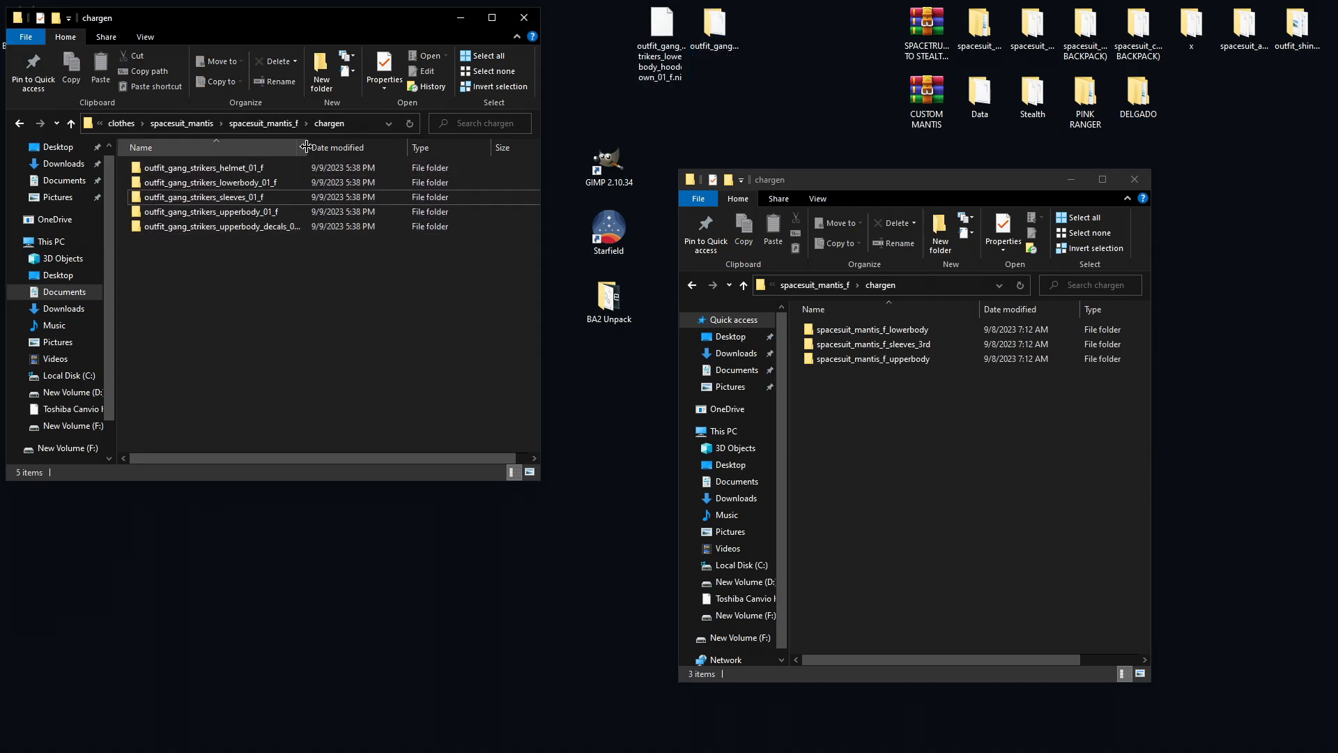
drag(307, 147, 368, 147)
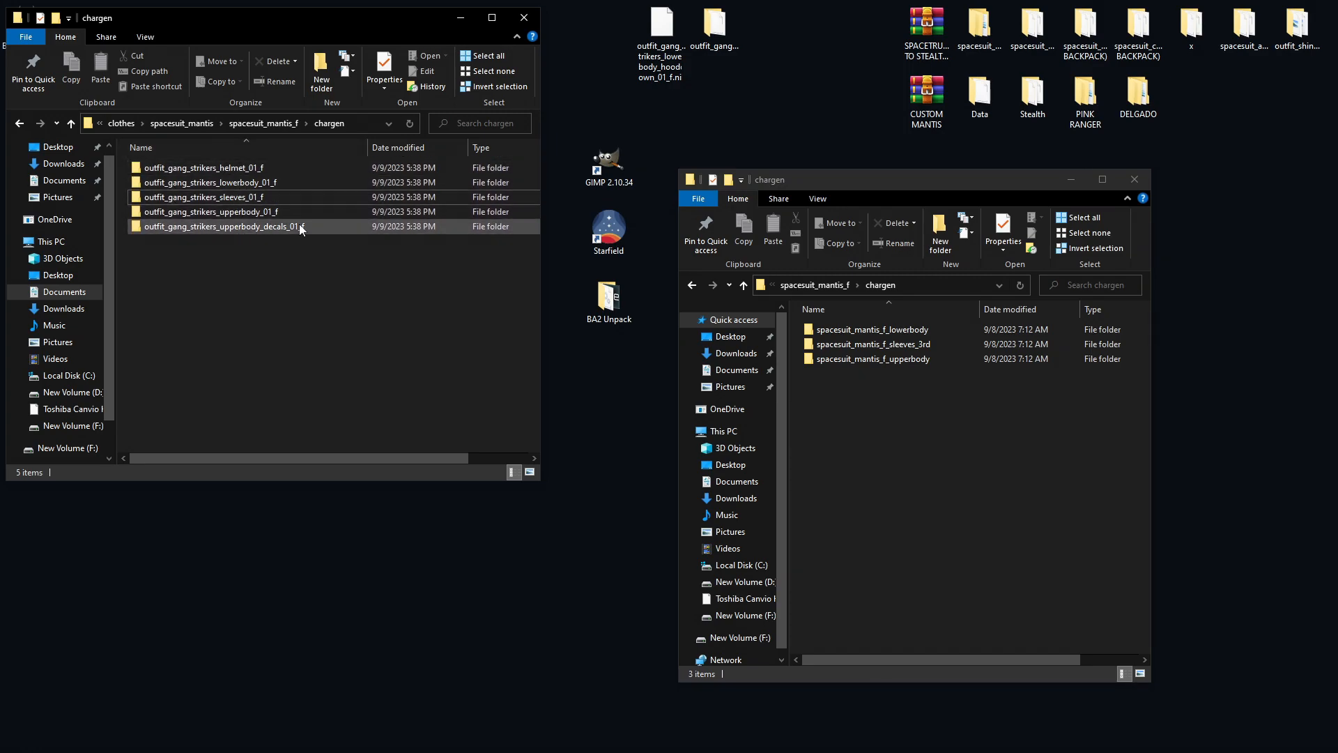
Rename the outfit_gang_strikers_lowerbody_01_f folder as spacesuit_mantis_f_lowerbody, using the name from the unpacked mantis chargen folder.
click(897, 390)
click(882, 329)
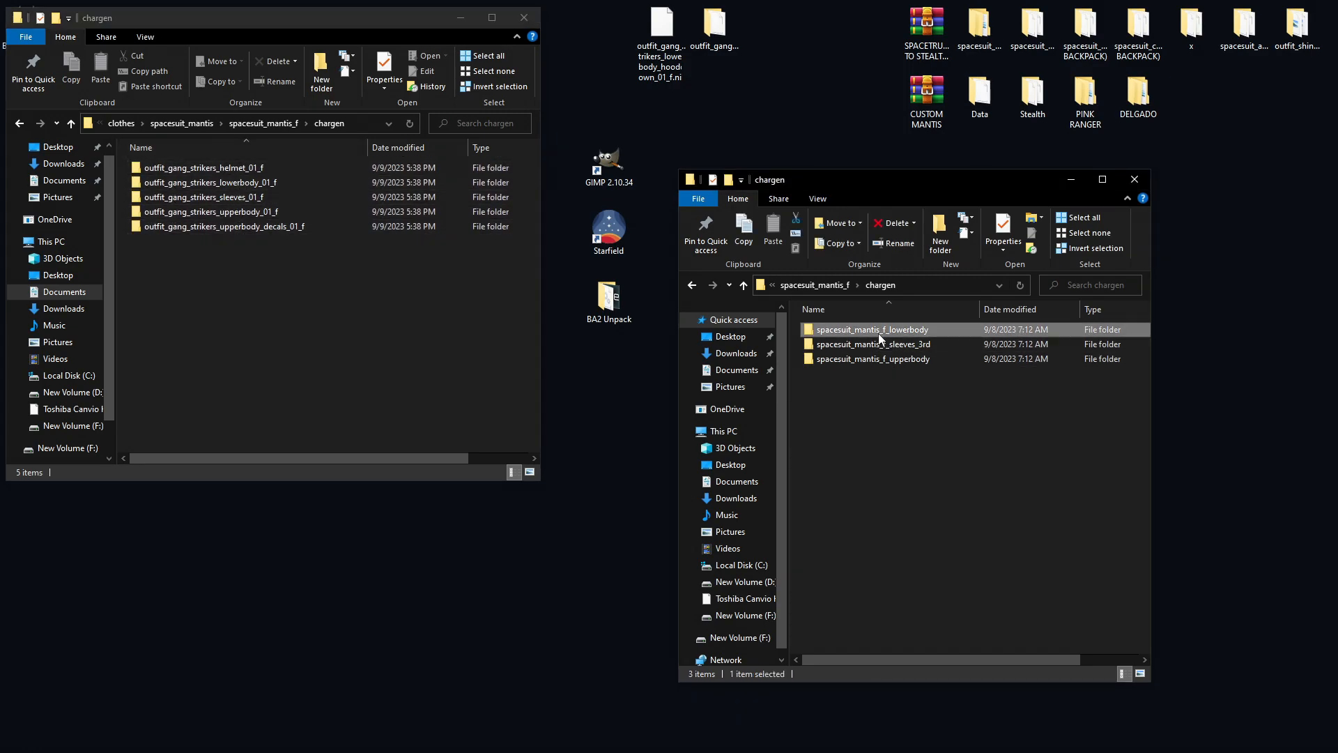
click(879, 334)
key(ctrl+c)
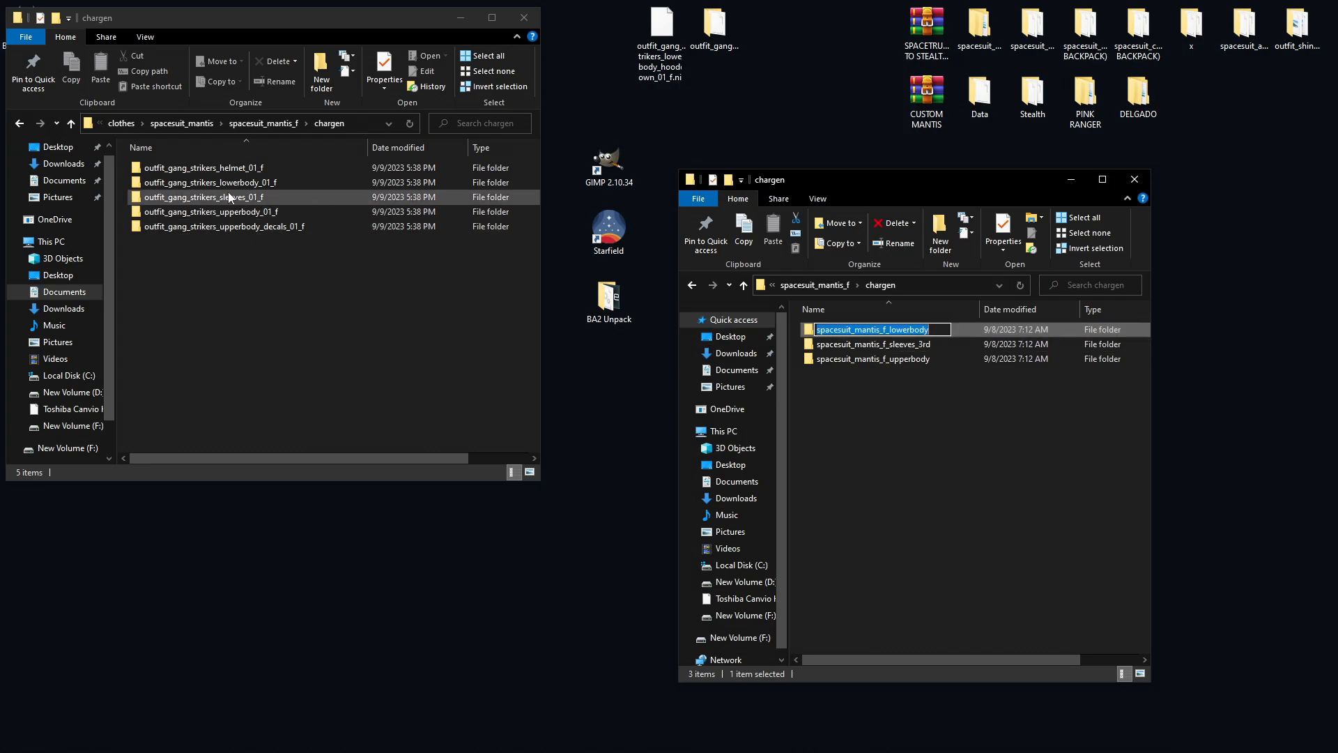
click(222, 169)
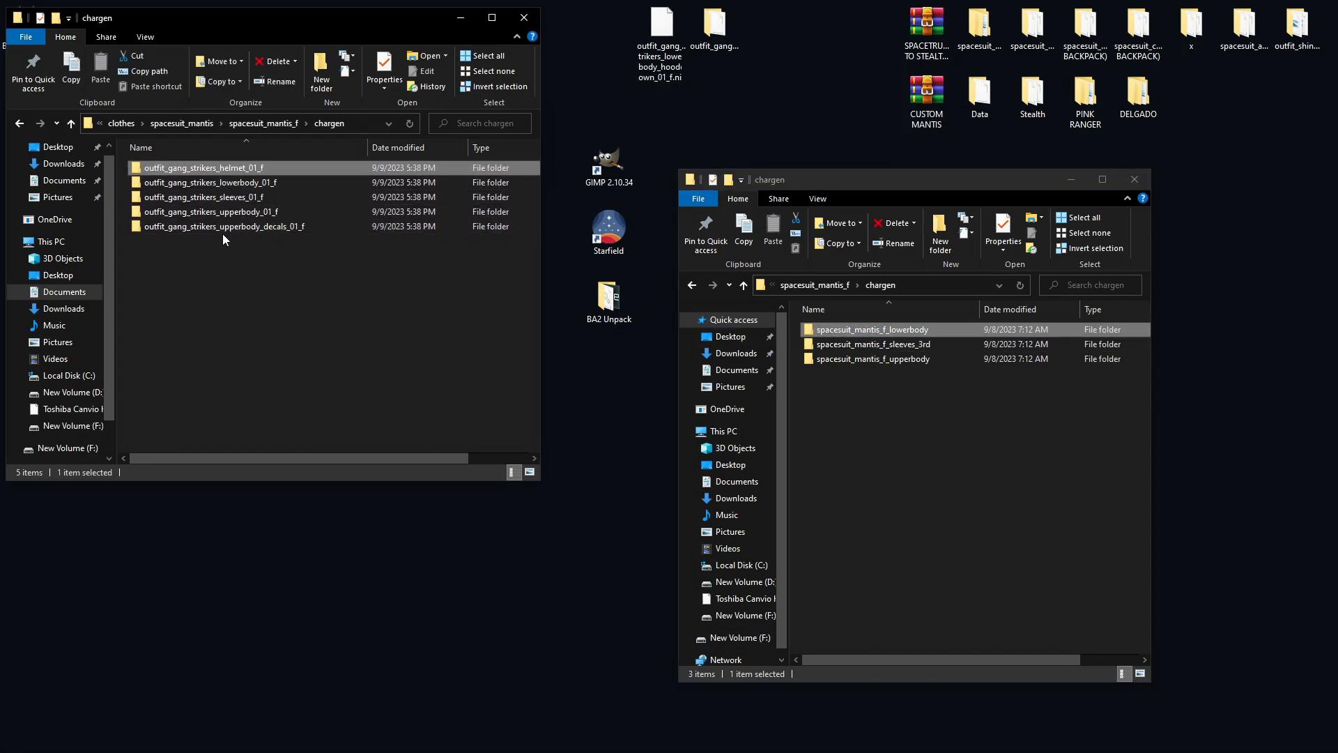
click(234, 184)
key(F2)
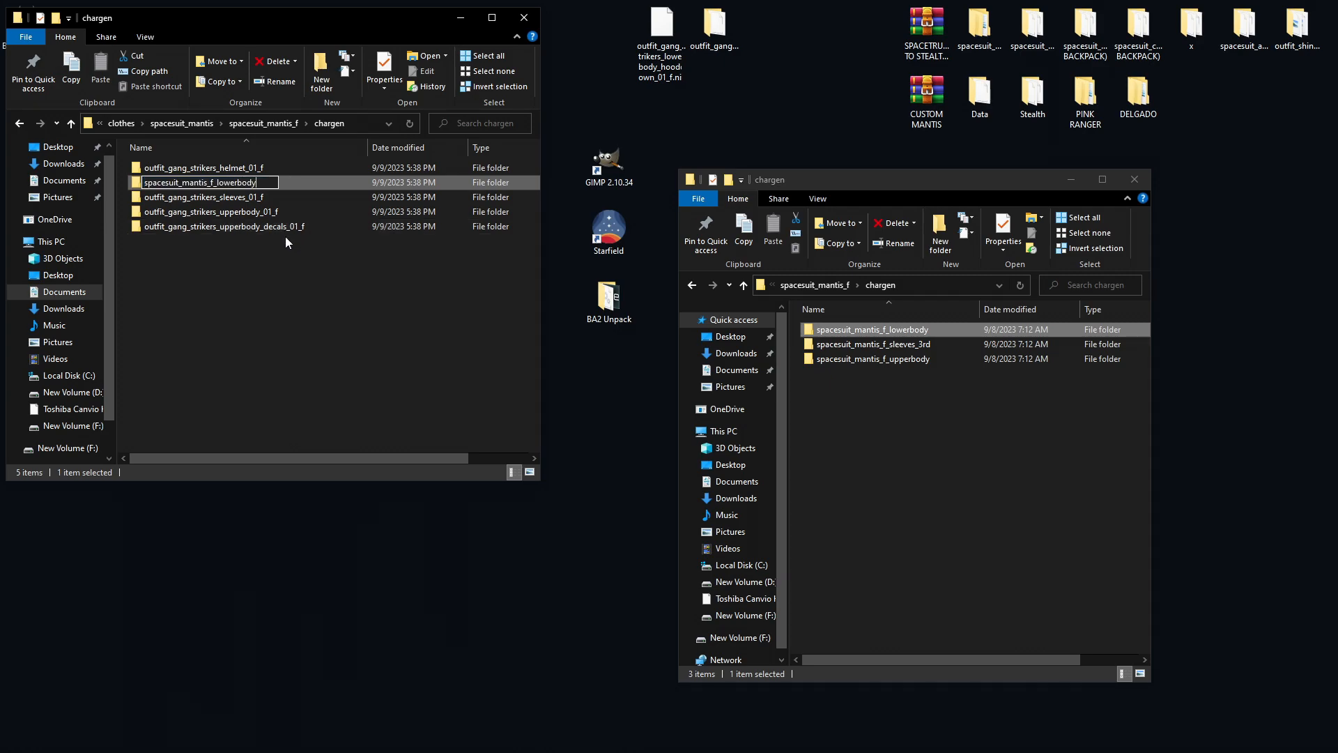
key(ctrl+v)
key(Return)
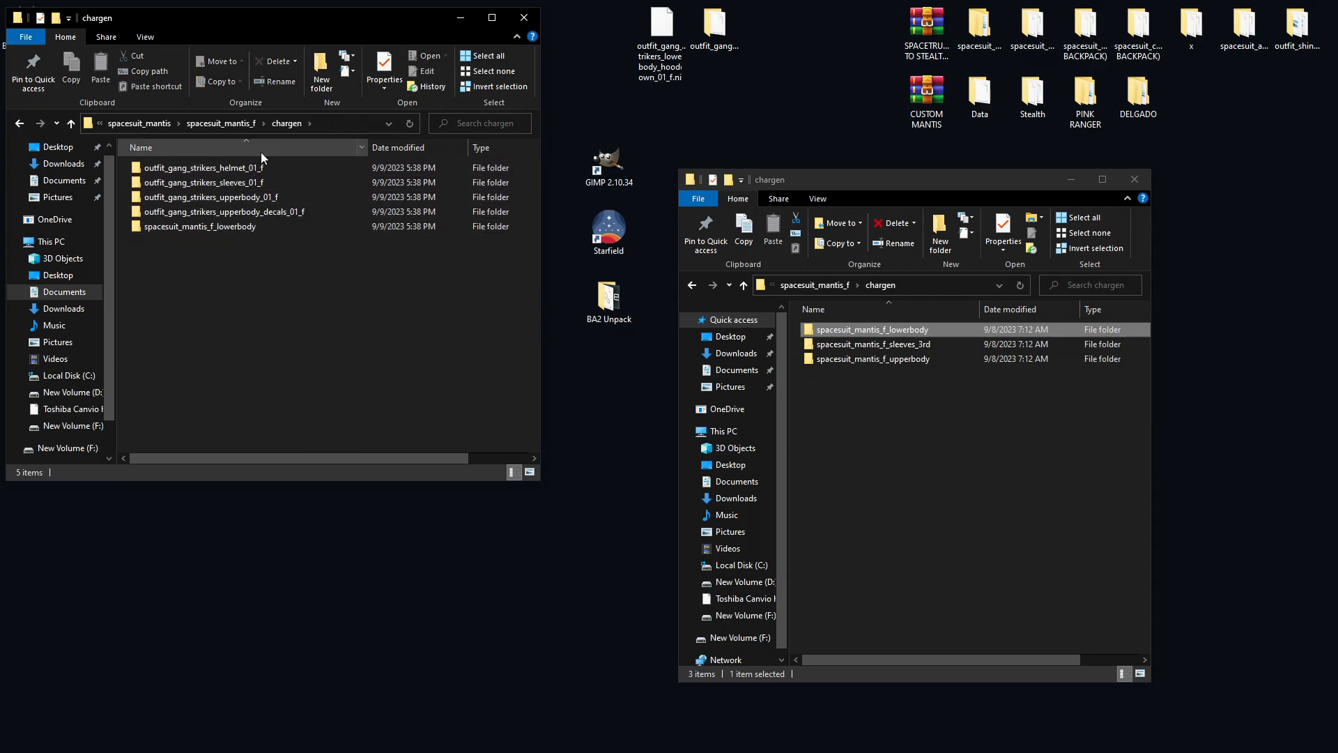
Rename the outfit_gang_strikers_sleeves_01_f folder as spacesuit_mantis_f_sleeves_3rd, using the name from the unpacked mantis chargen folder.
click(907, 347)
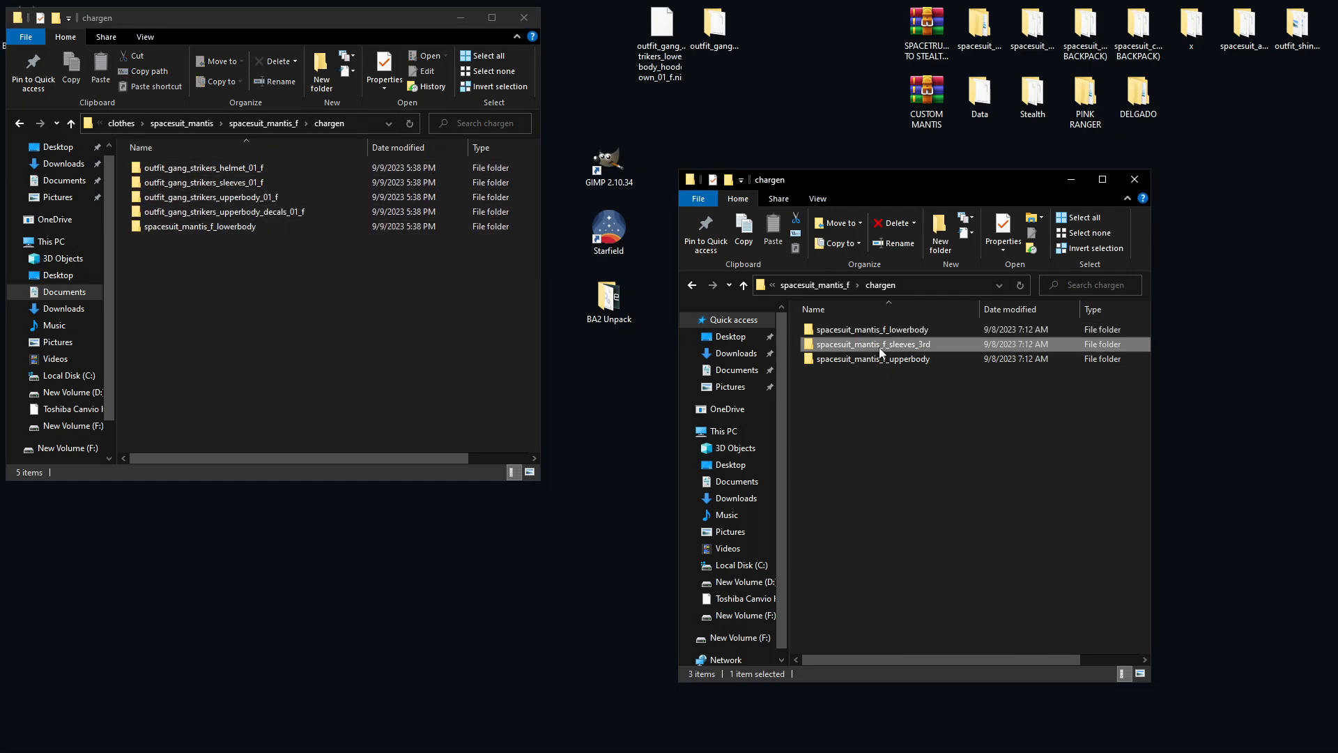
key(F2)
key(ctrl+c)
click(263, 276)
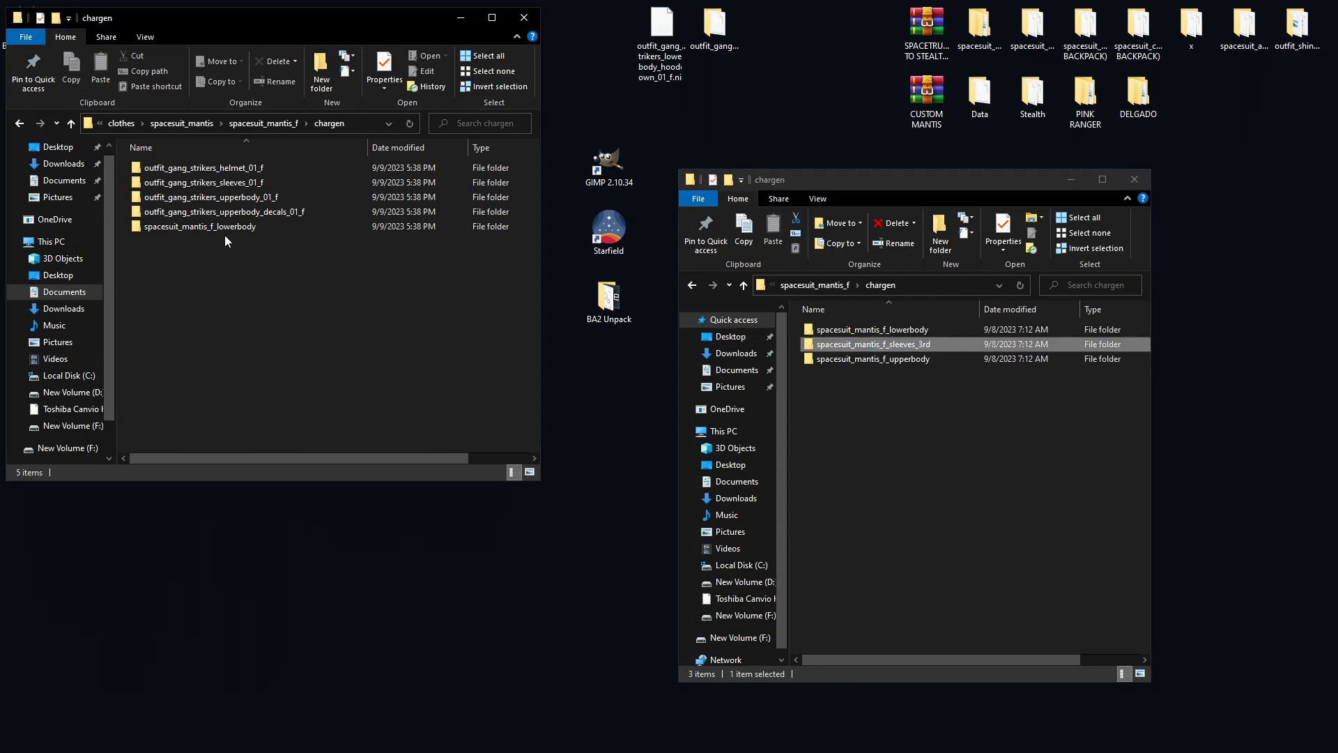
click(212, 183)
key(F2)
key(ctrl+v)
key(Return)
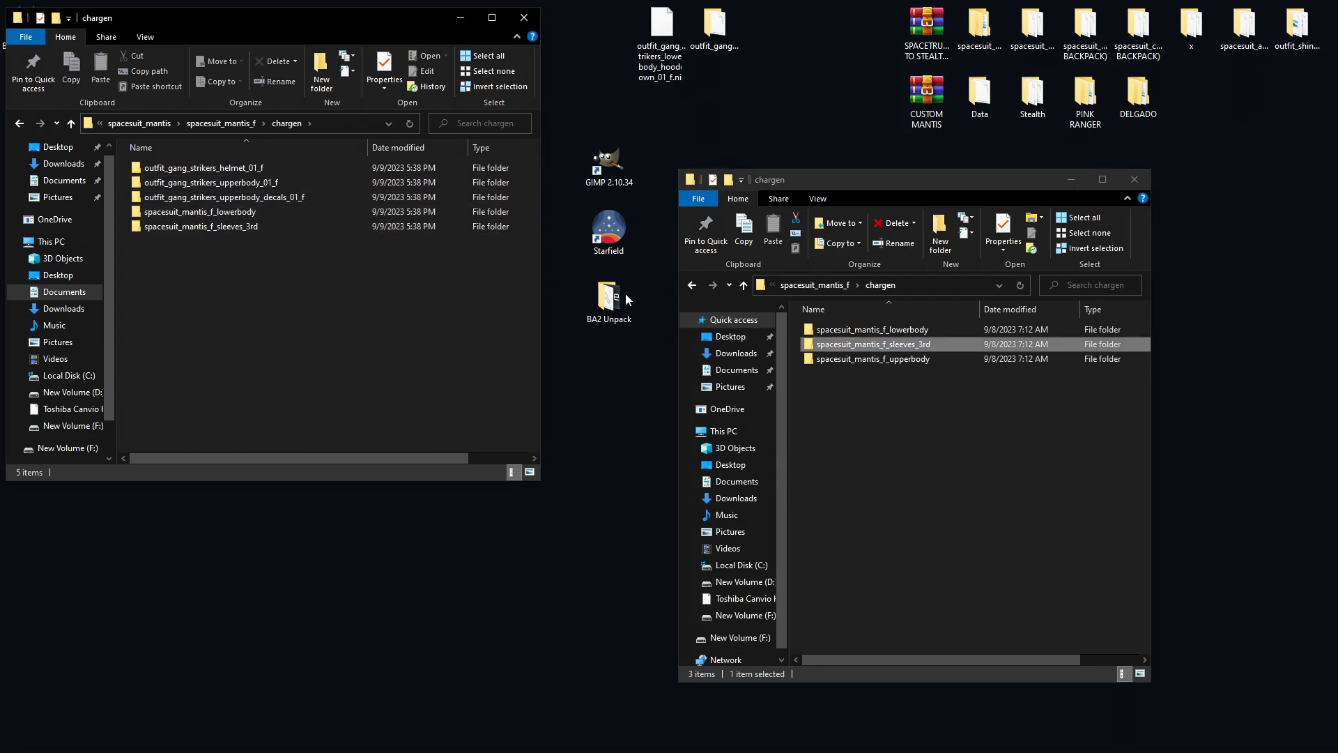
Rename the outfit_gang_strikers_upperbody_01_f folder as spacesuit_mantis_f_upperbody, using the name from the unpacked mantis chargen folder.
click(895, 361)
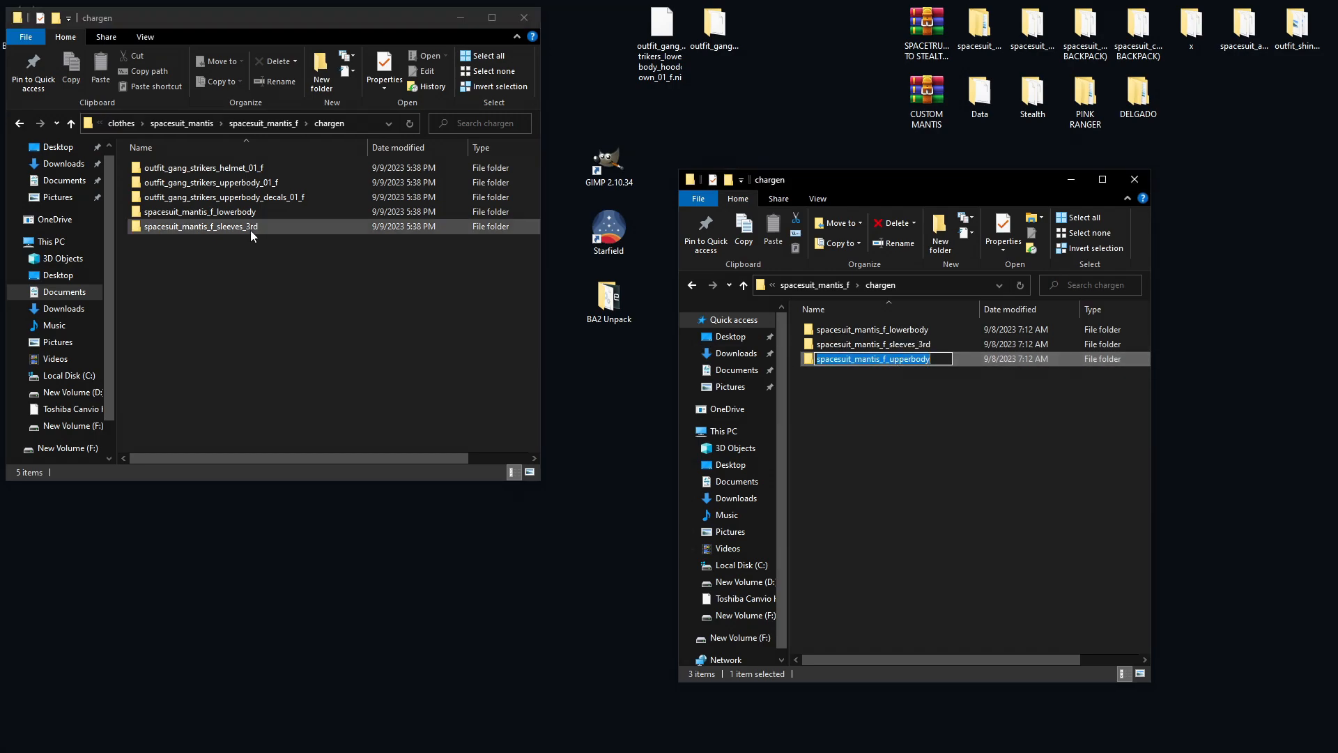
click(209, 183)
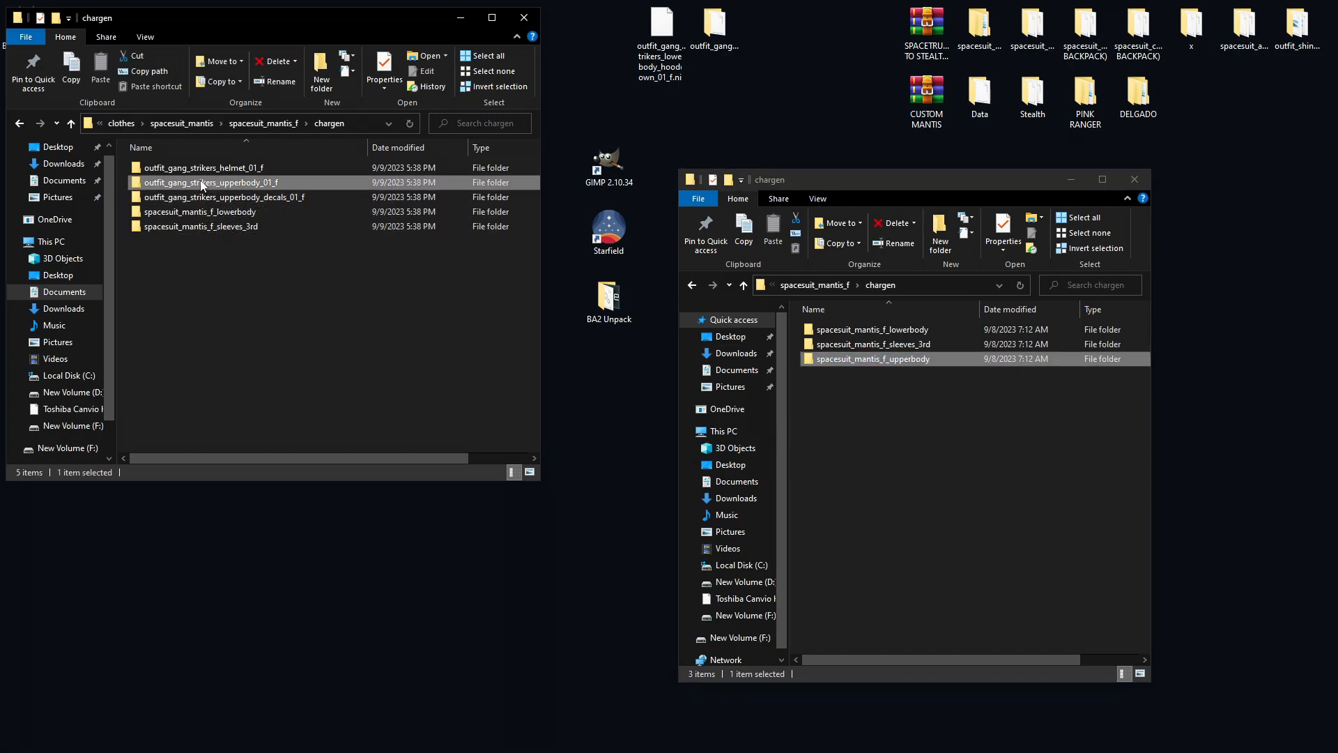
key(F2)
text(spacesuit_mantis_f_upperbody)
click(214, 306)
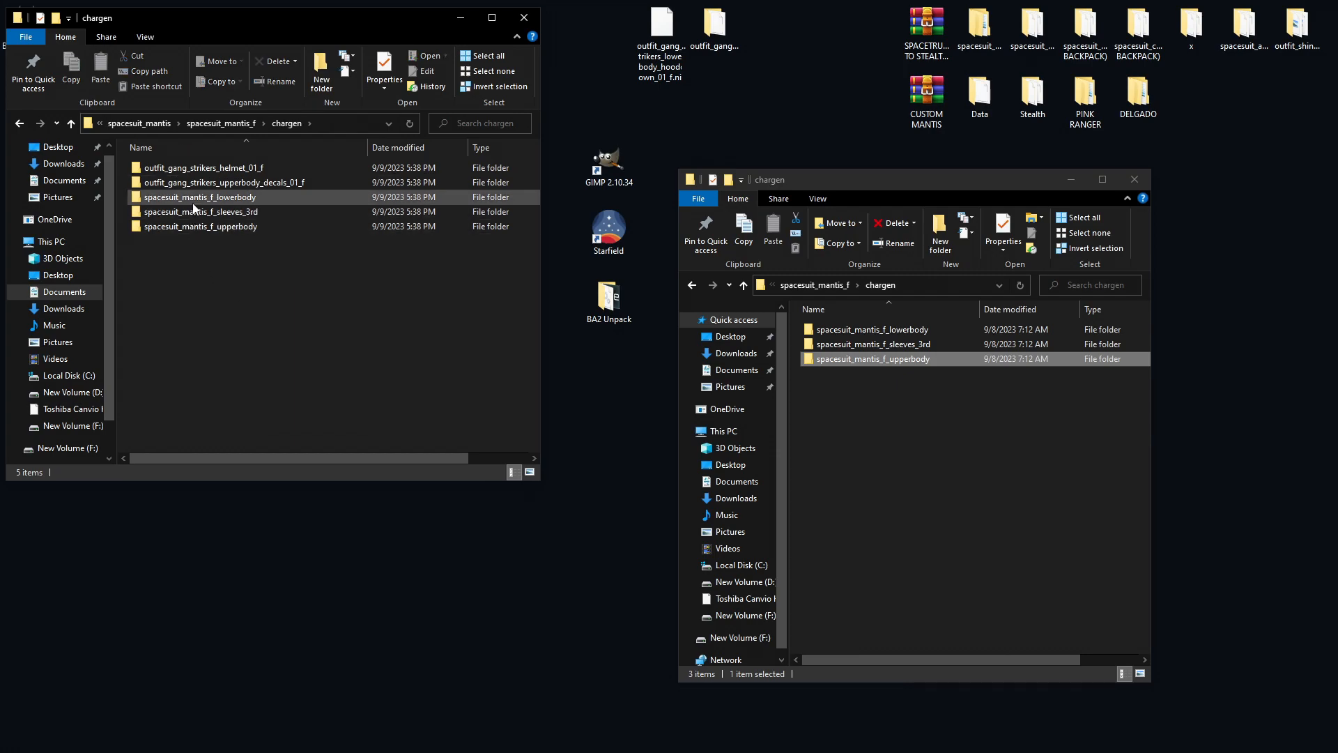
Replace the outfit_gang_strikers prefix of the upperbody decals folder with spacesuit_mantis, copied from the lowerbody folder's name.
click(208, 200)
click(207, 197)
drag(207, 198, 145, 198)
key(ctrl+c)
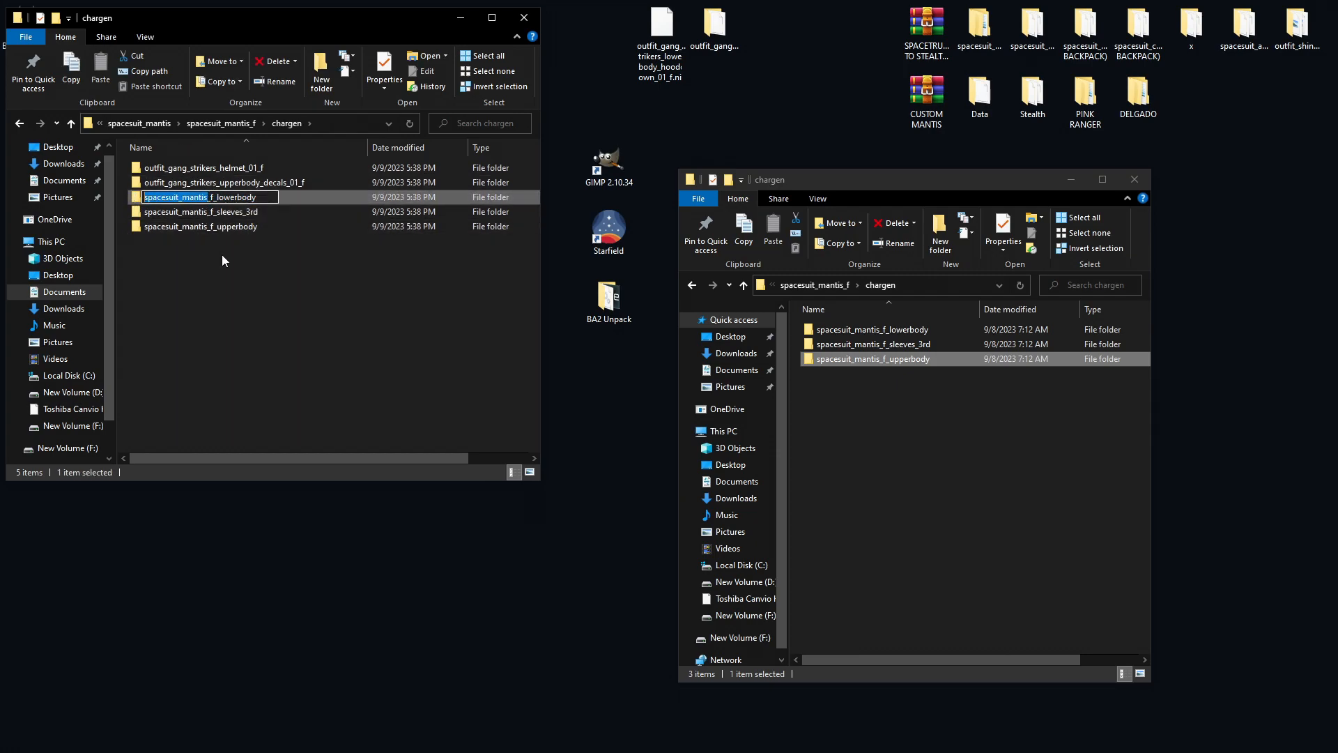
click(234, 276)
click(226, 184)
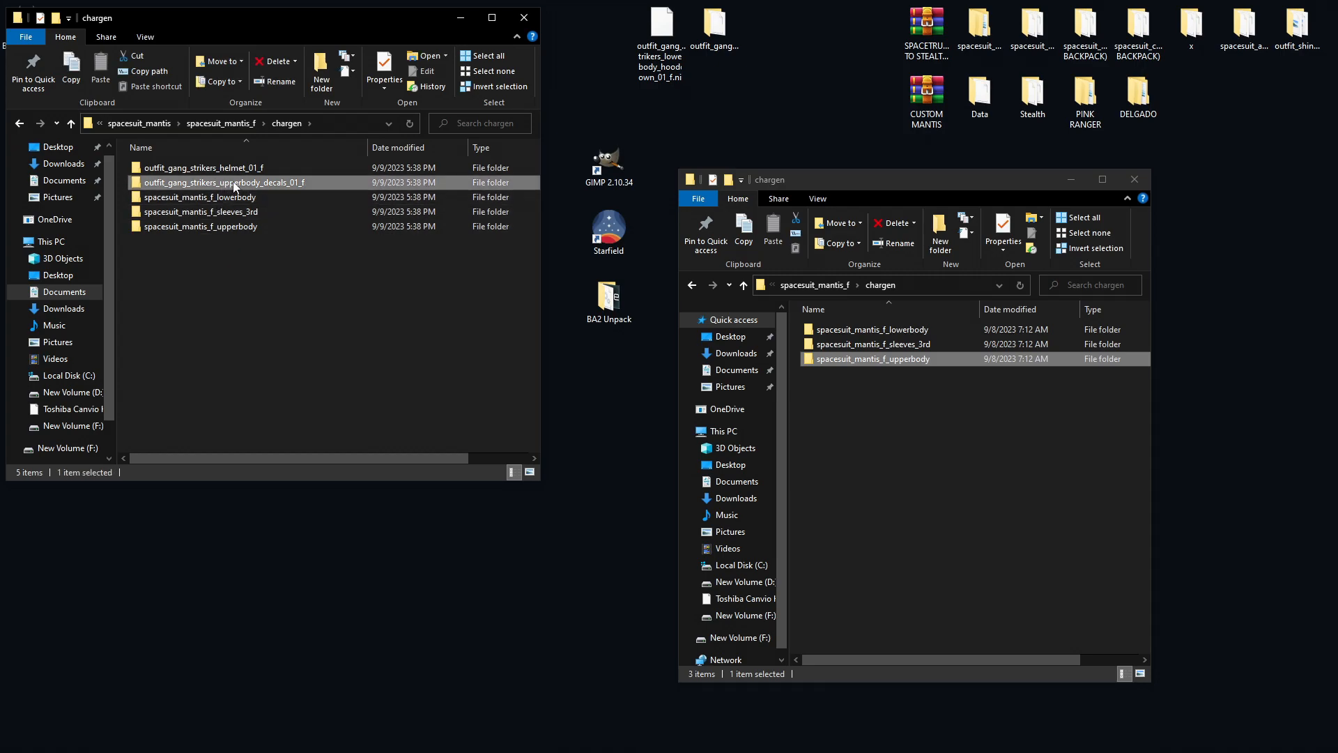
click(234, 187)
click(217, 185)
drag(217, 184, 143, 184)
key(ctrl+v)
click(237, 266)
Rename the outfit_gang_strikers_helmet_01_f folder as spacesuit_mantis_f_helmet.
click(209, 170)
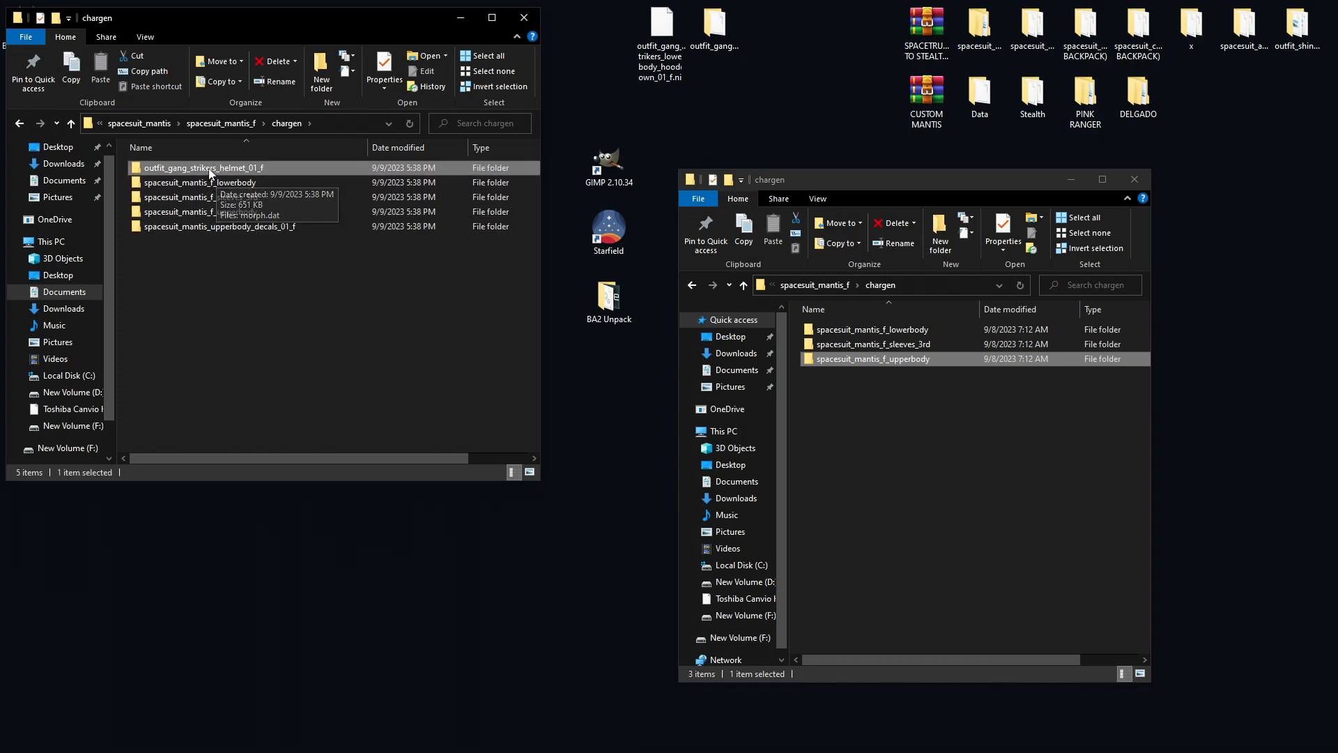
click(210, 169)
drag(218, 168, 143, 168)
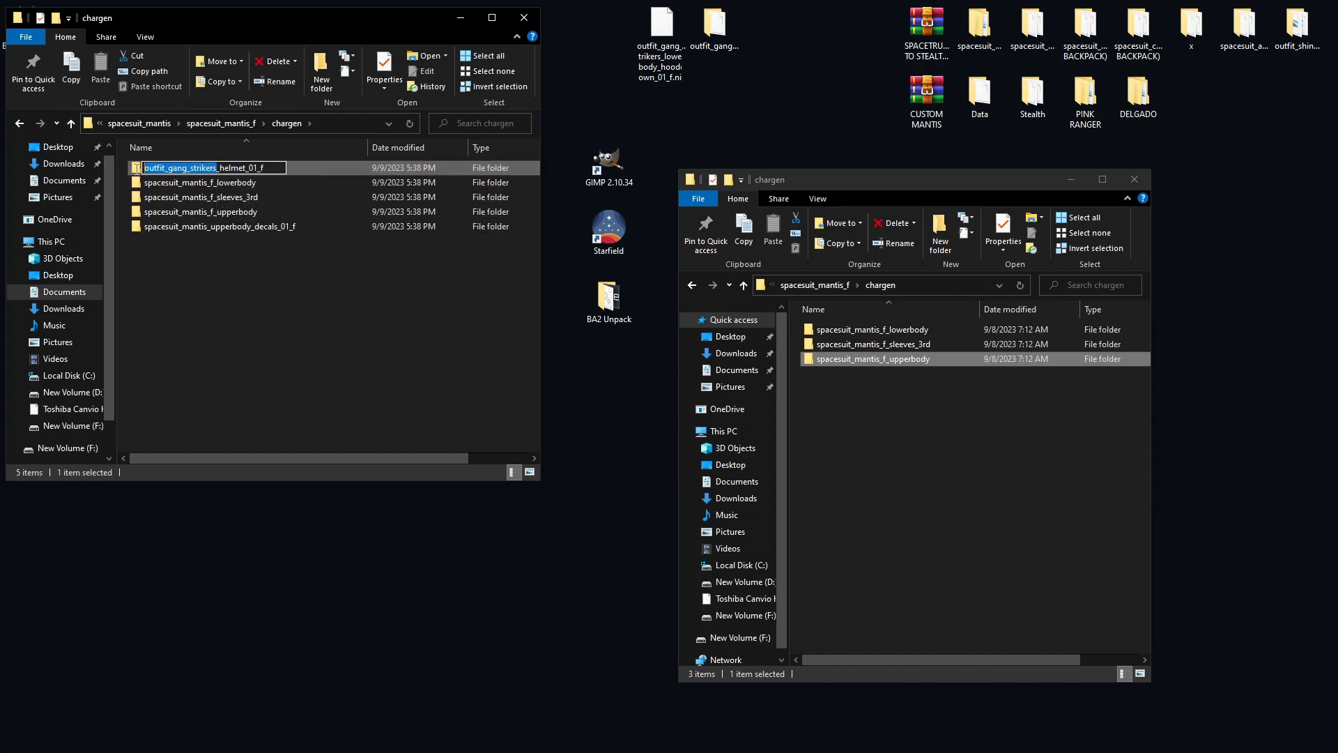
key(ctrl+v)
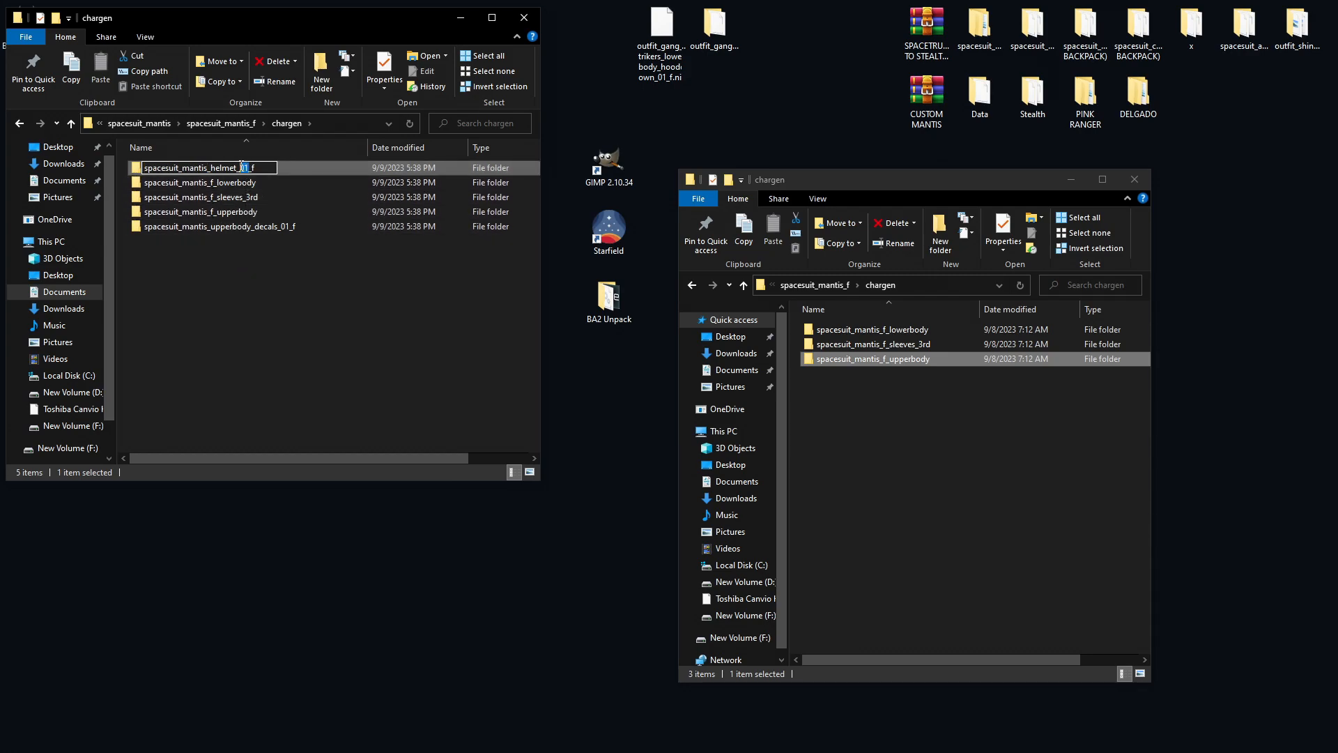
key(BackSpace)
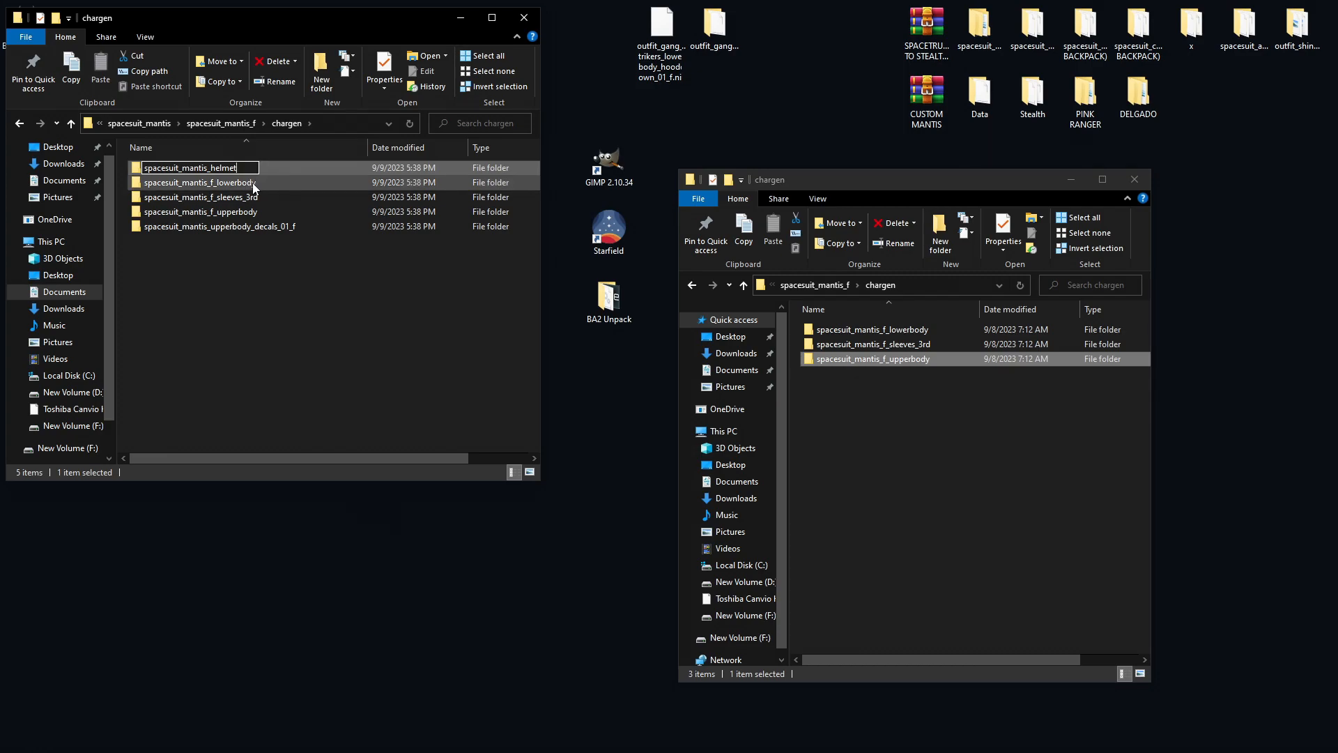
key(Left)
key(Left)
key(Left)
key(Left)
key(Left)
key(Left)
text(f)
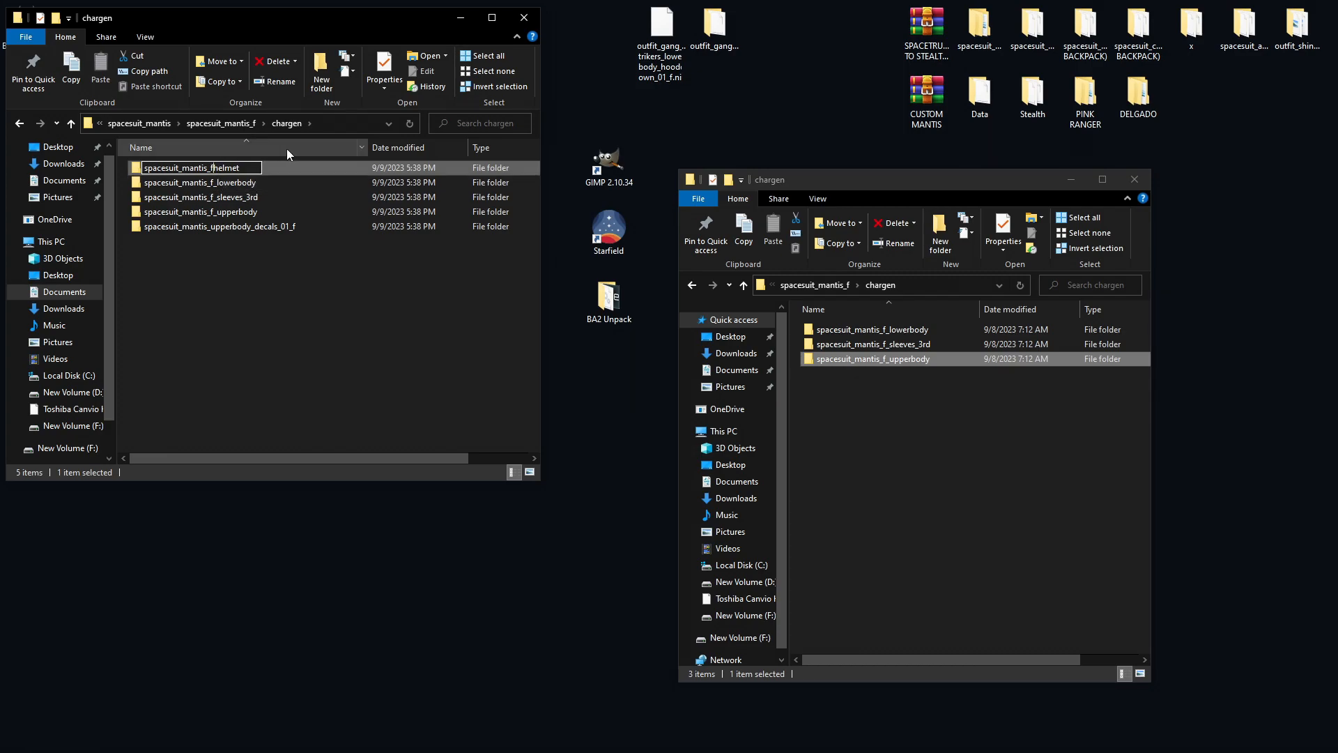
text(_)
key(Return)
Rename the spacesuit_mantis_upperbody_decals_01_f folder as spacesuit_mantis_f_upperbody_decals.
click(219, 228)
click(228, 227)
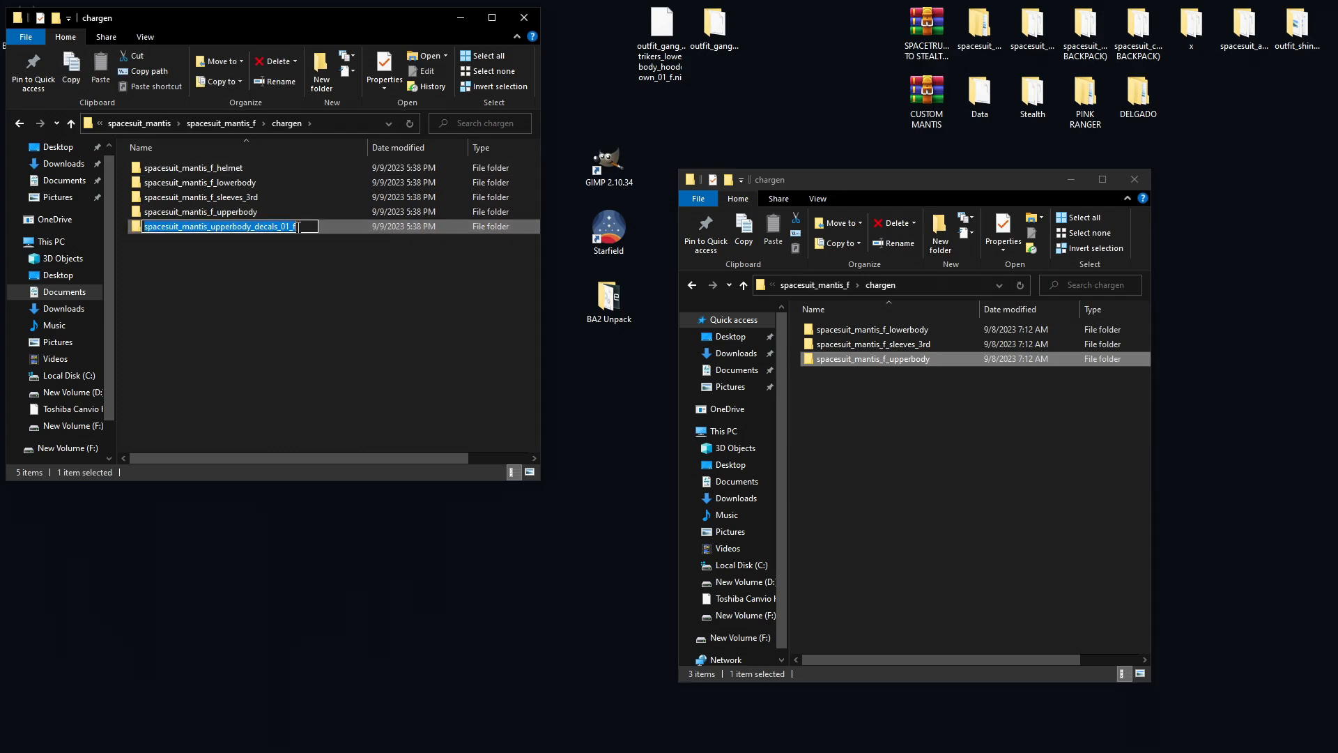
drag(298, 227, 286, 228)
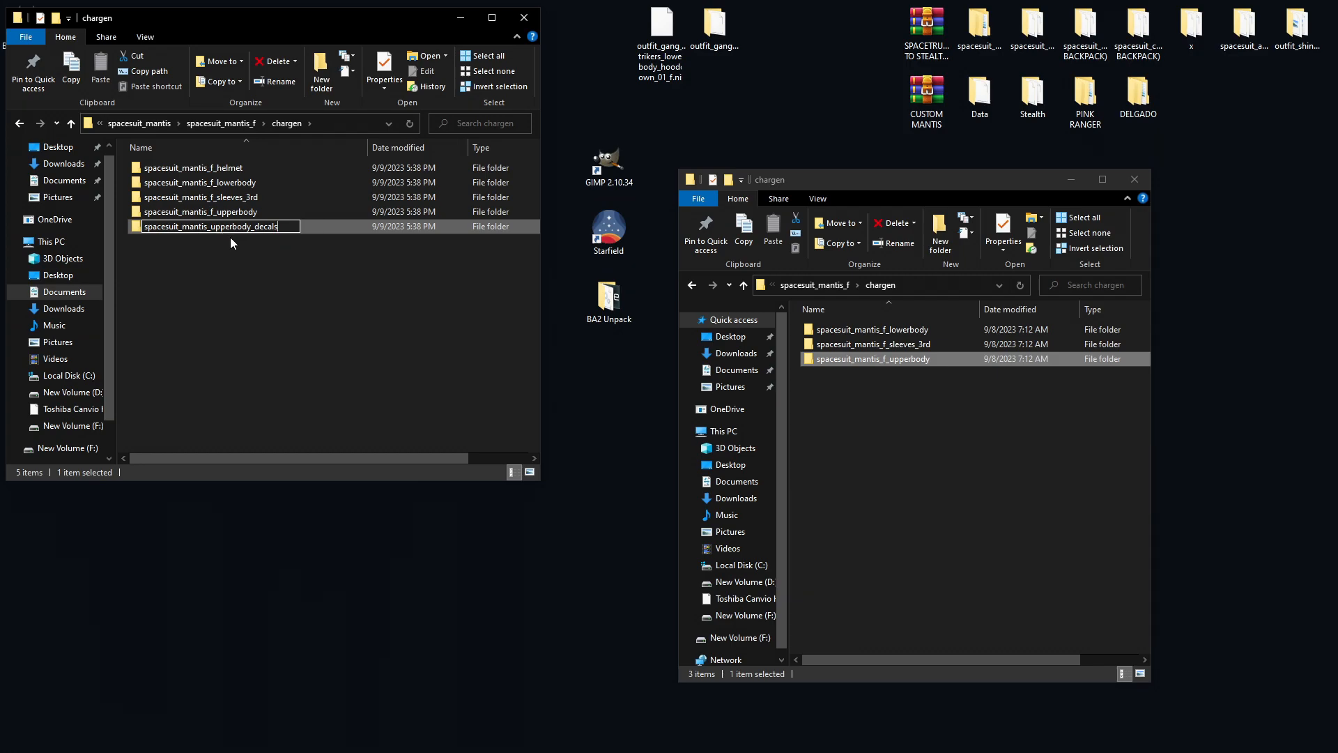
click(211, 228)
text(f)
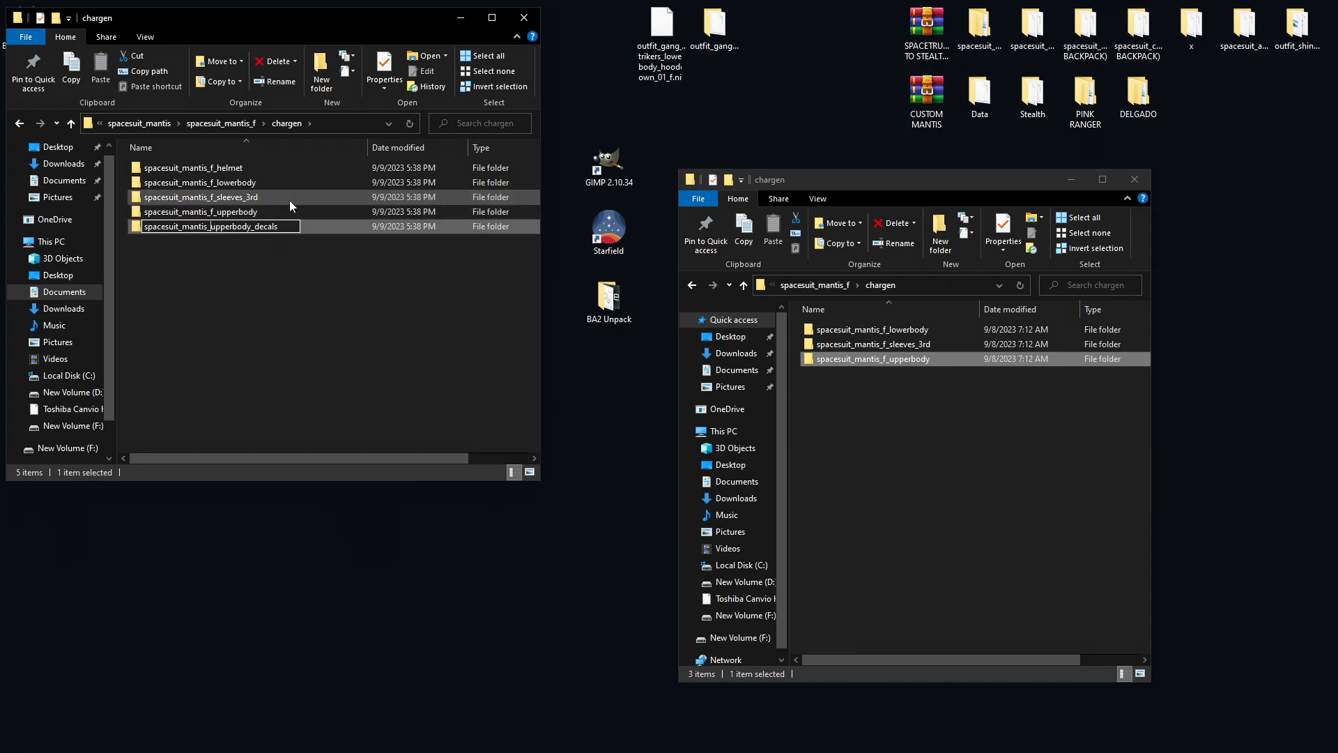
text(_)
click(274, 295)
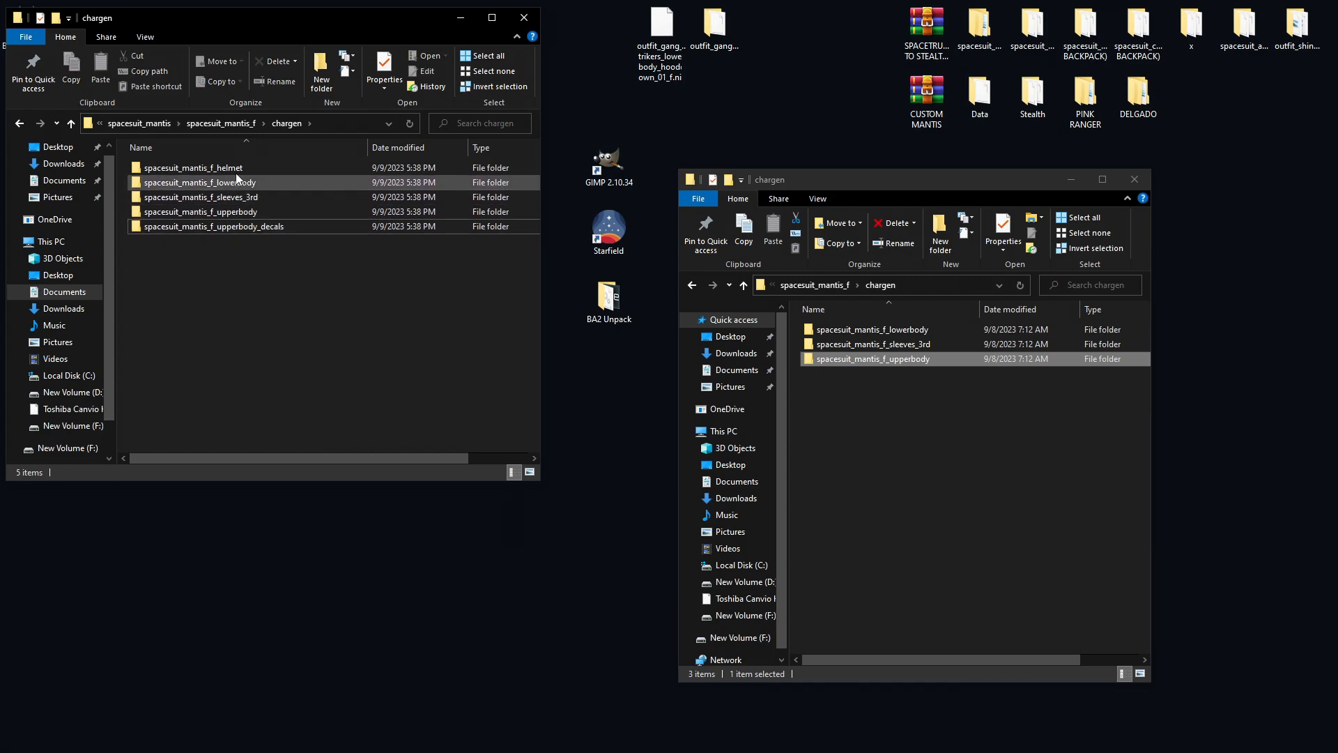
Go back up from the chargen folder to Starfield\Data and open its Textures folder.
click(212, 123)
click(179, 126)
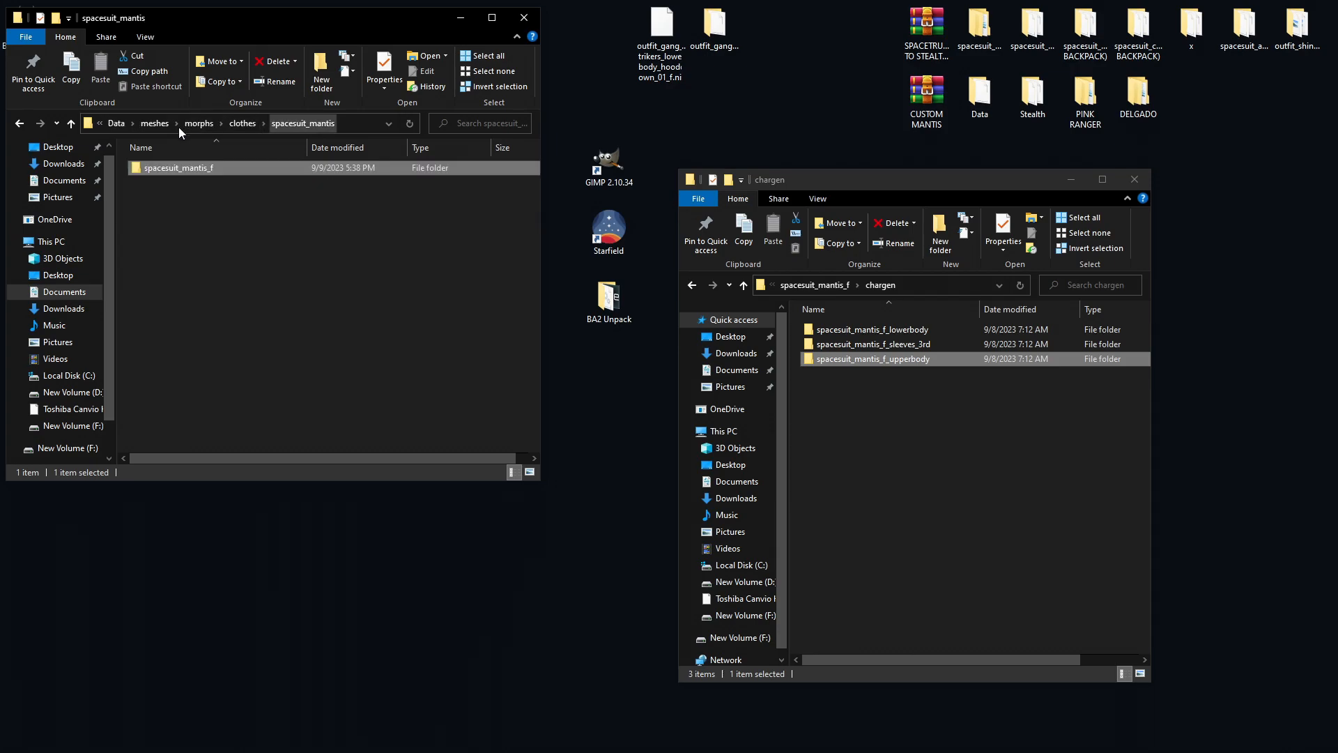
click(240, 123)
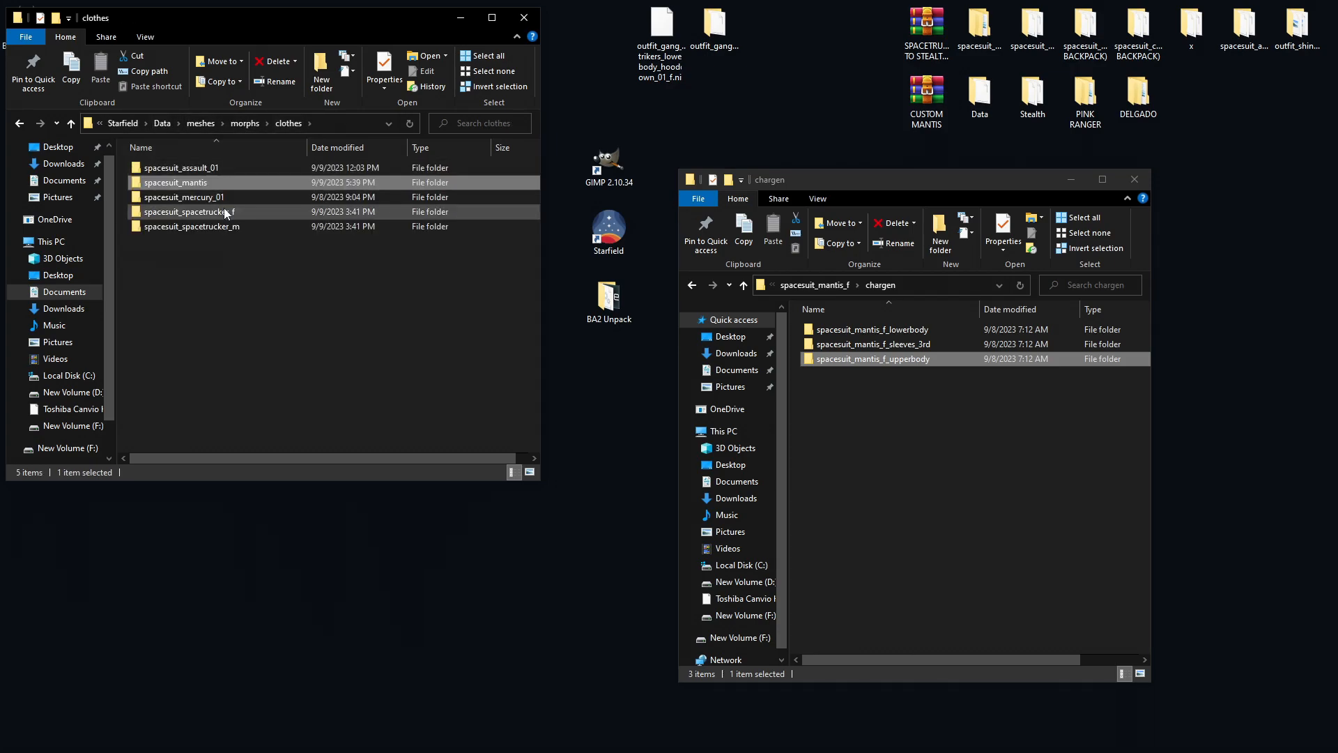
click(165, 126)
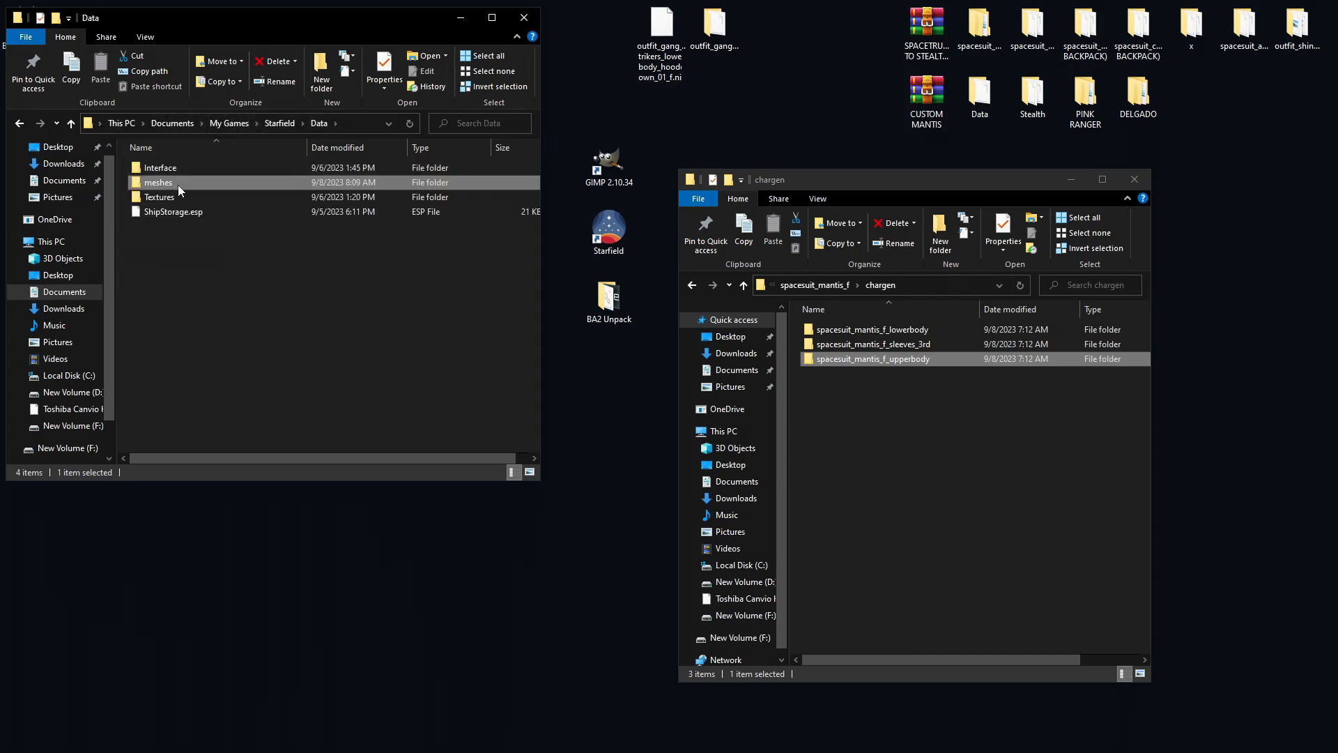
double_click(178, 196)
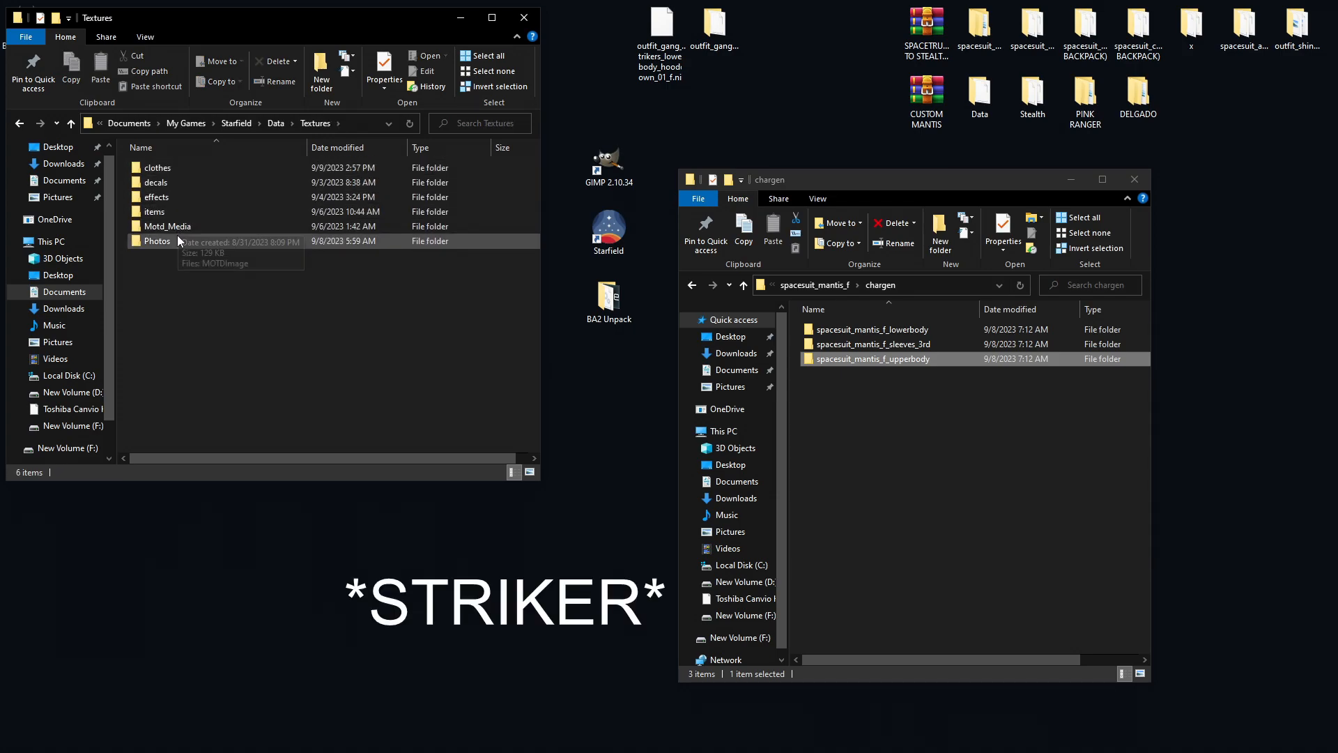
click(897, 397)
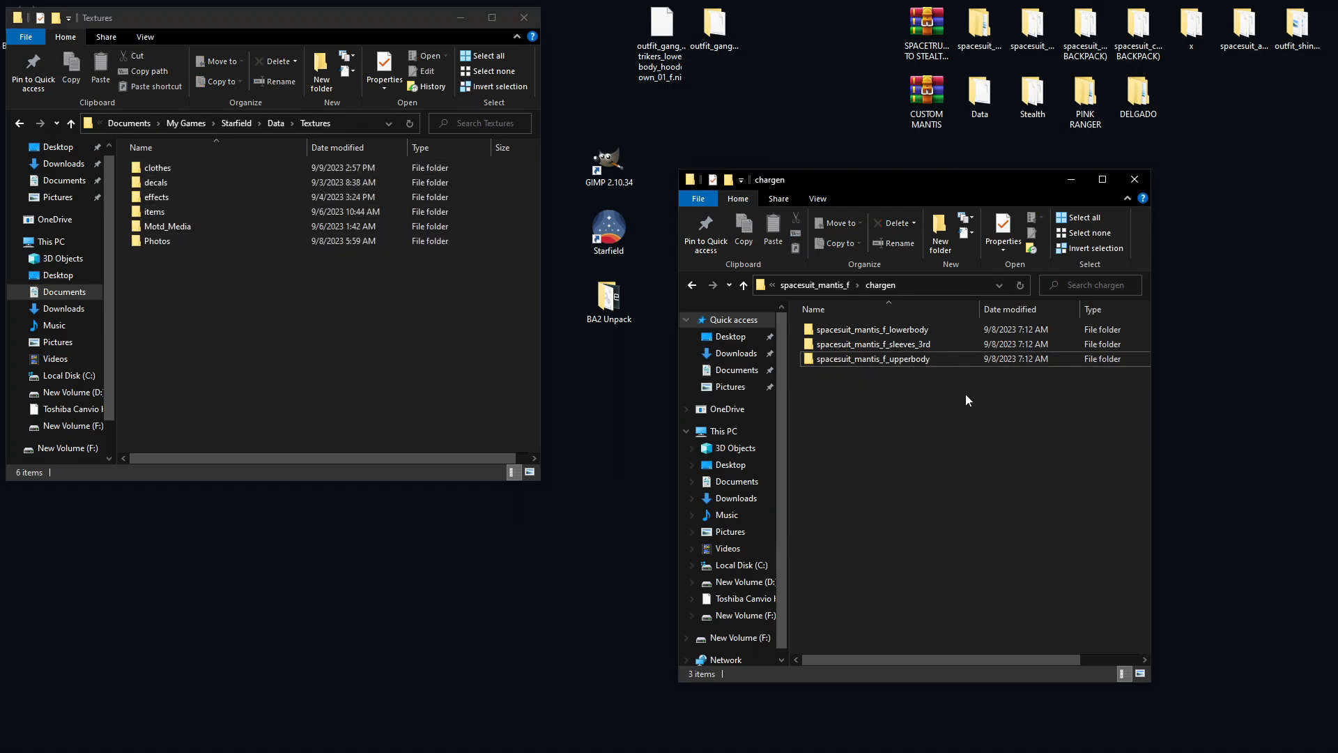
click(587, 375)
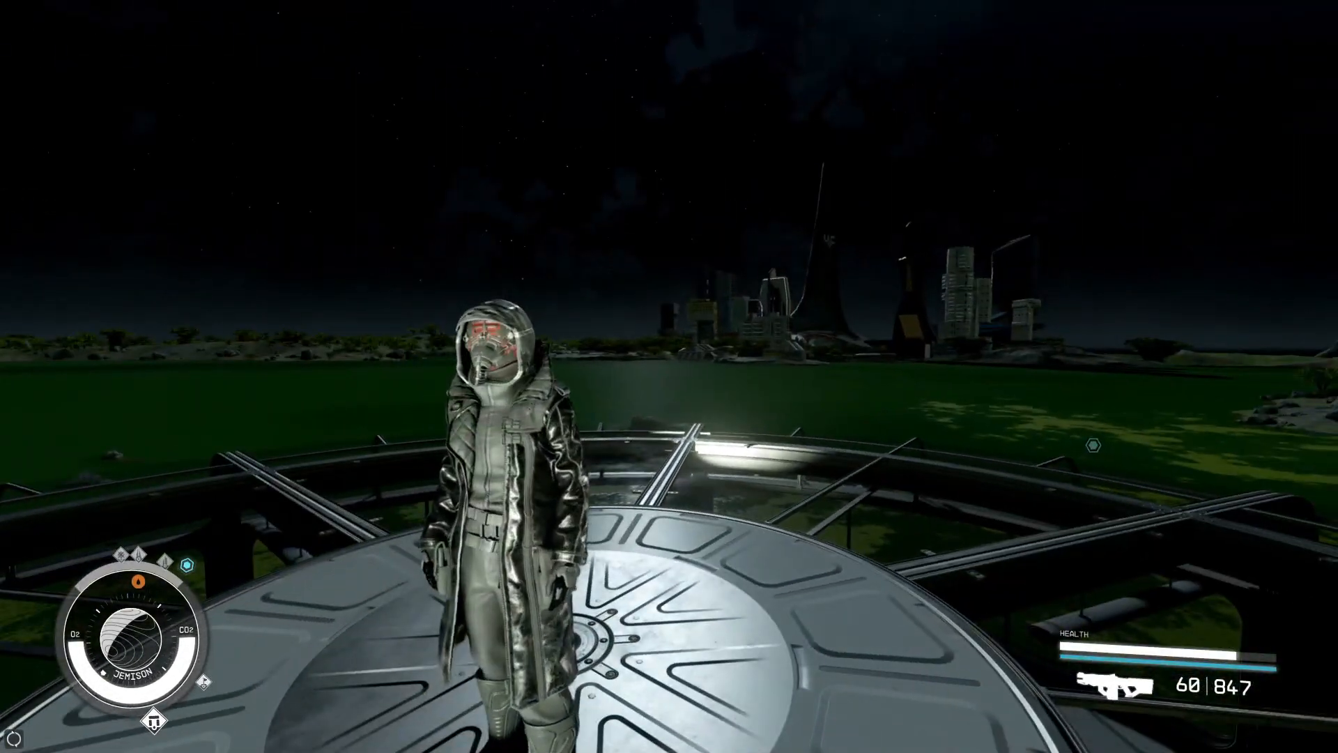
Equip the Sensor-Chipped Advanced Mantis Balanced Pack from the inventory's packs category and return to the game.
key(Tab)
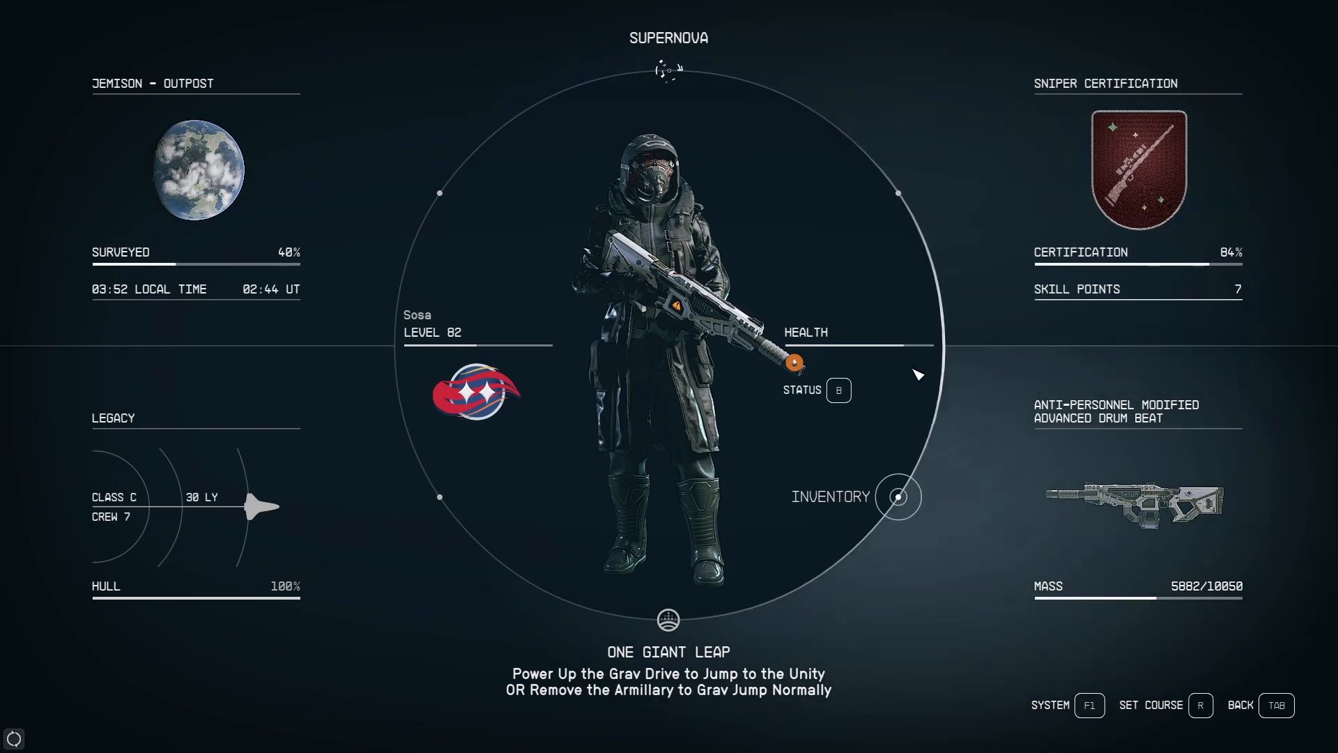
click(919, 375)
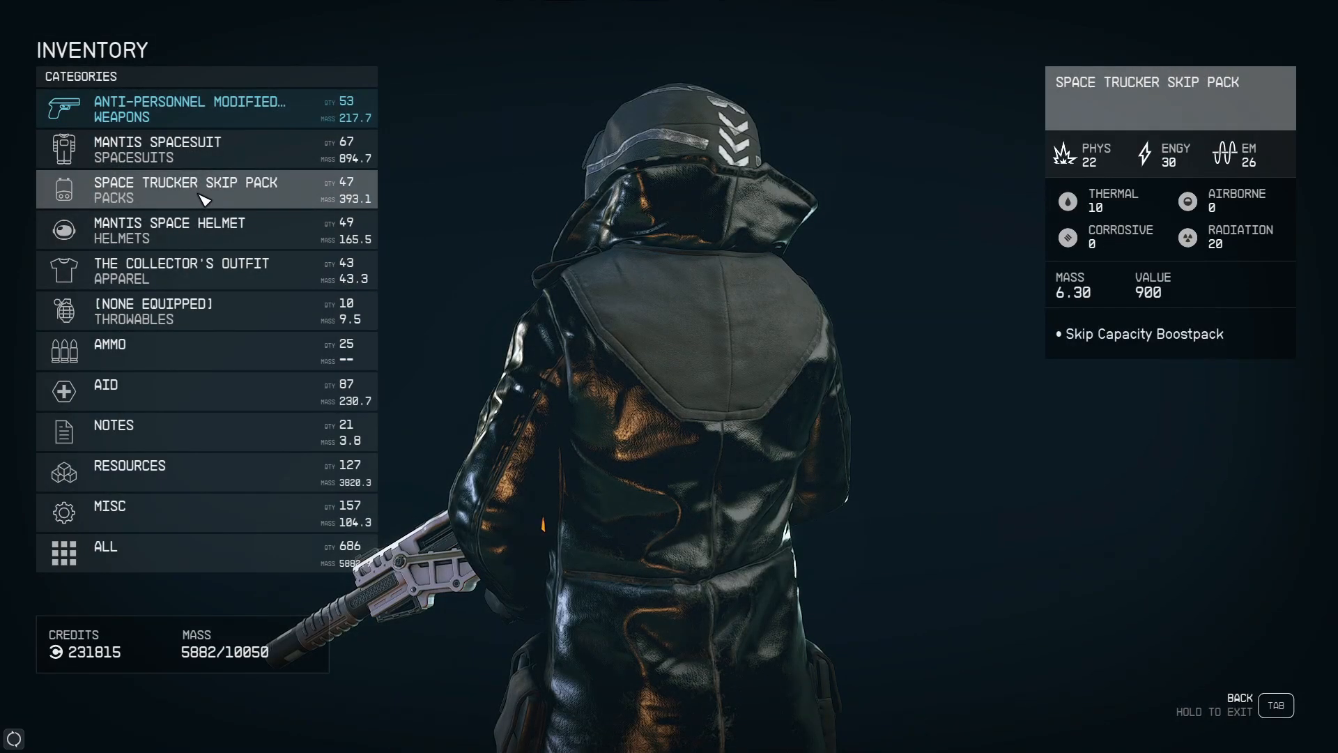
click(205, 200)
scroll(204, 299, down, 3)
scroll(205, 307, down, 5)
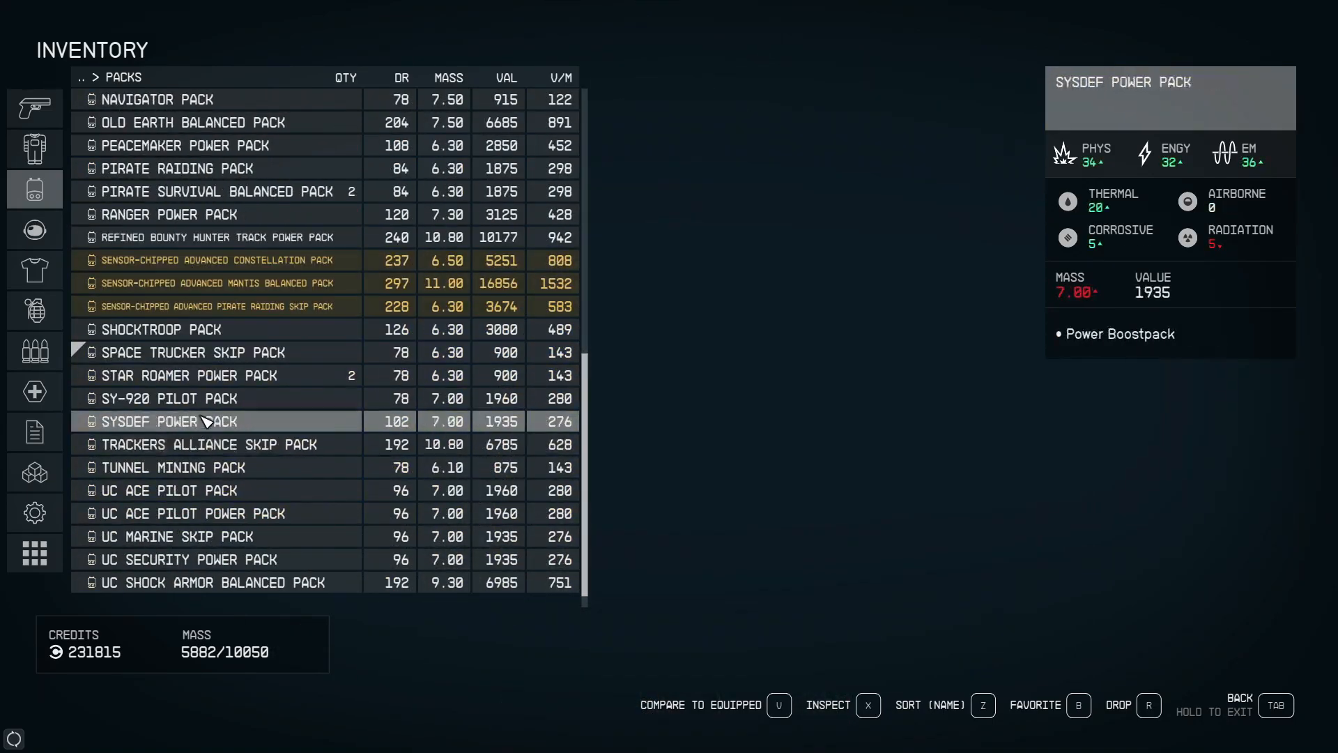
scroll(205, 421, up, 3)
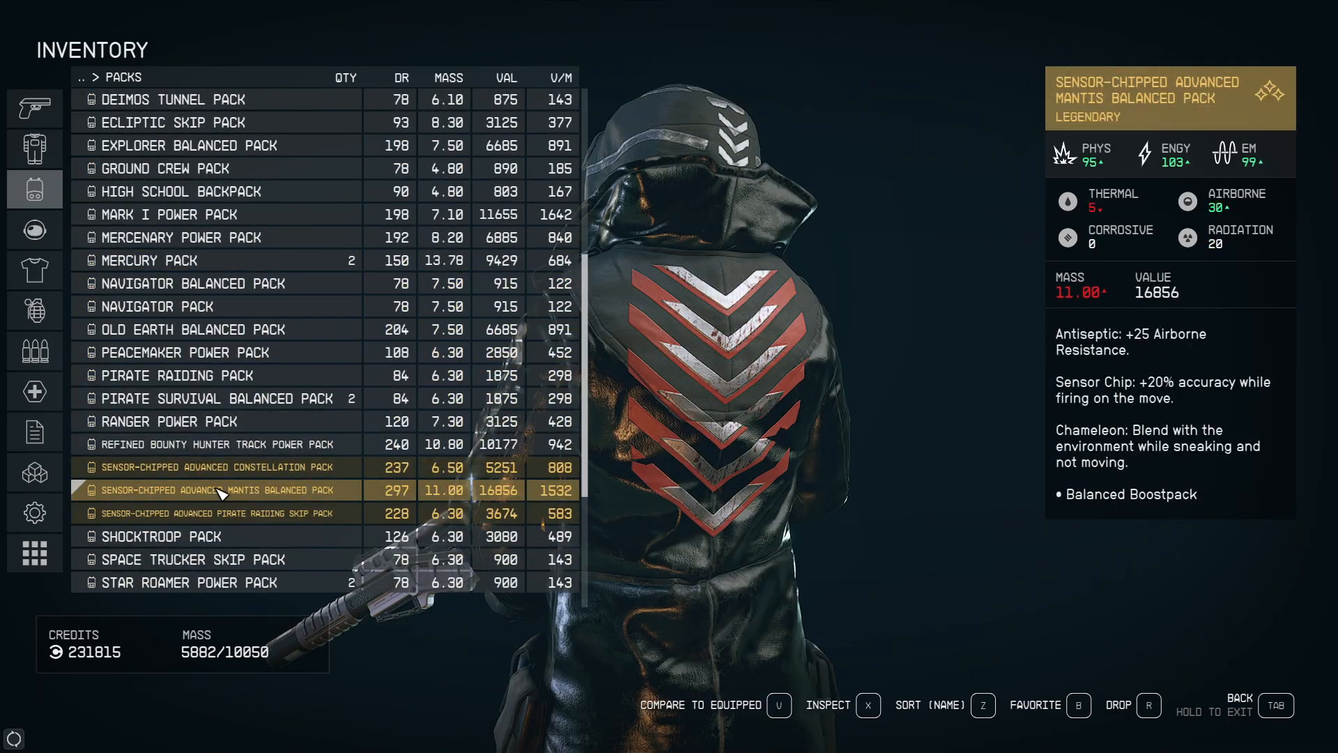
key(Tab)
key(Tab)
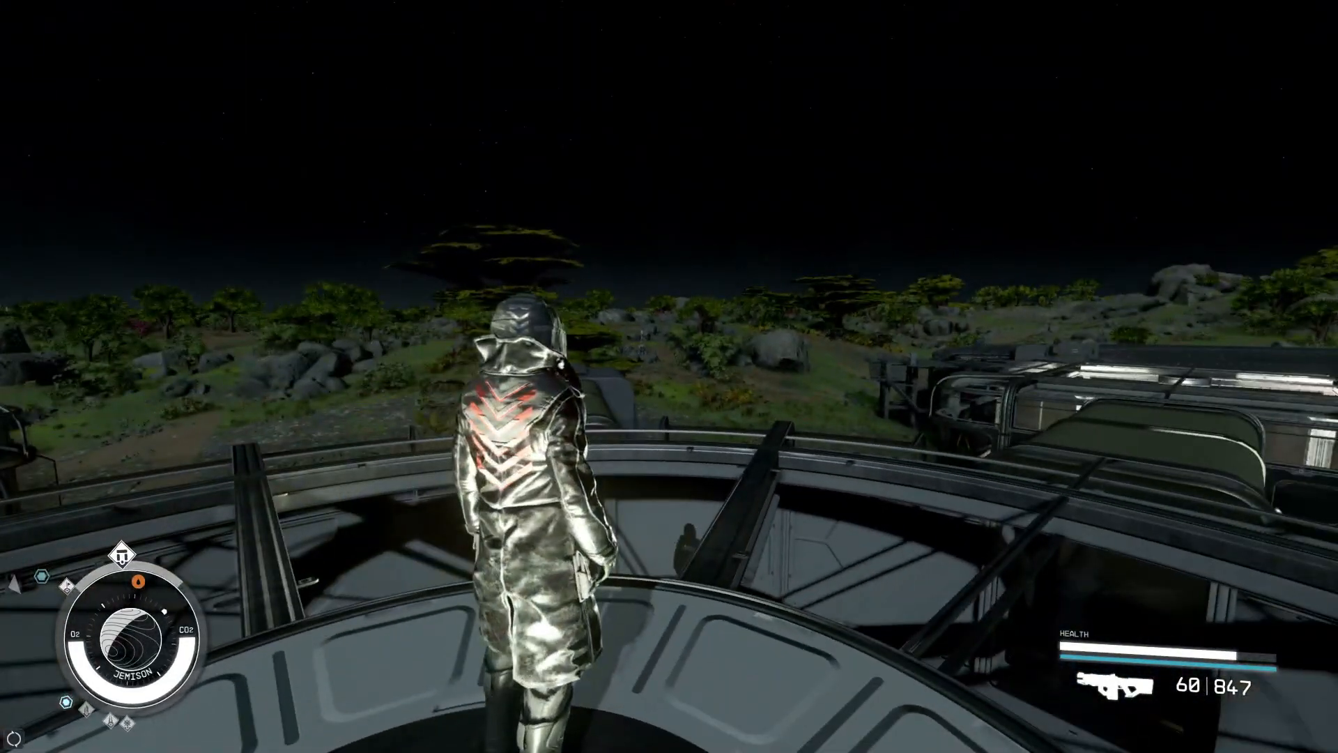
Run, boost and turn the character around the outpost to examine the swapped outfit from the front and back.
key(w)
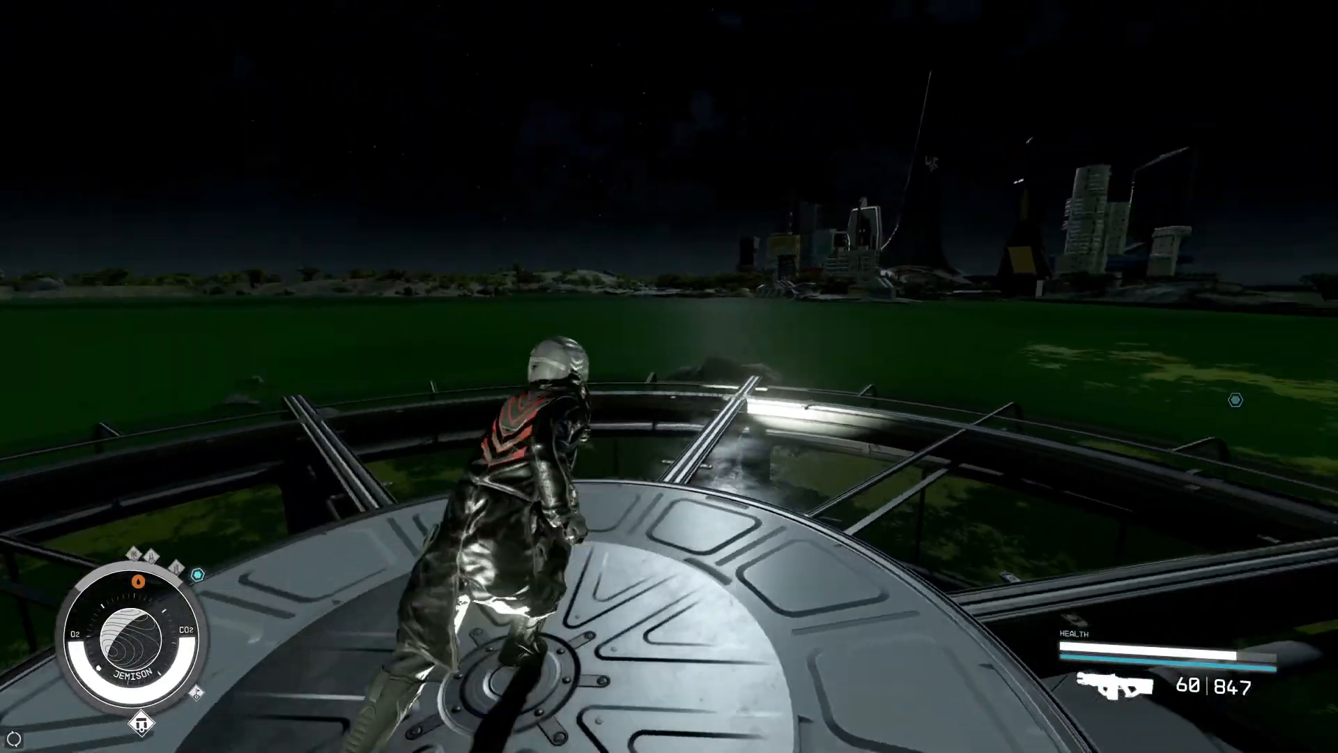
key(w)
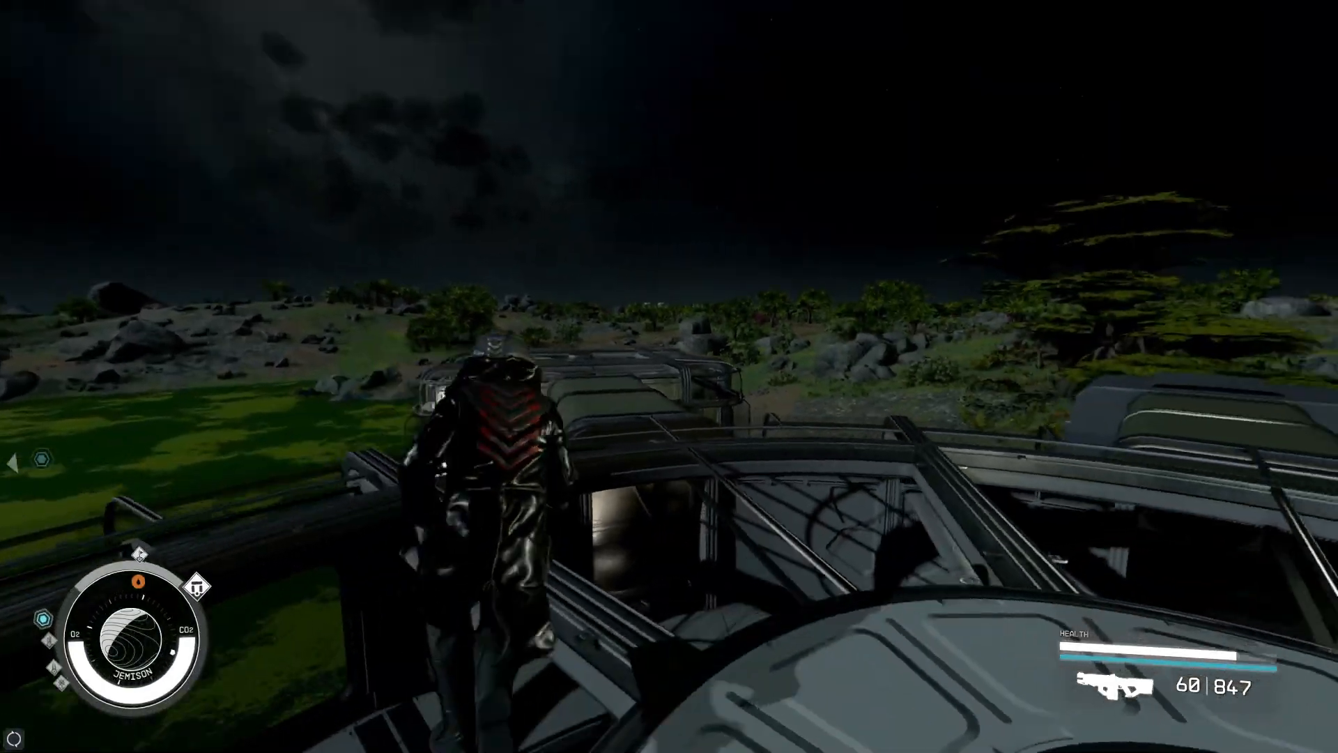
key(w)
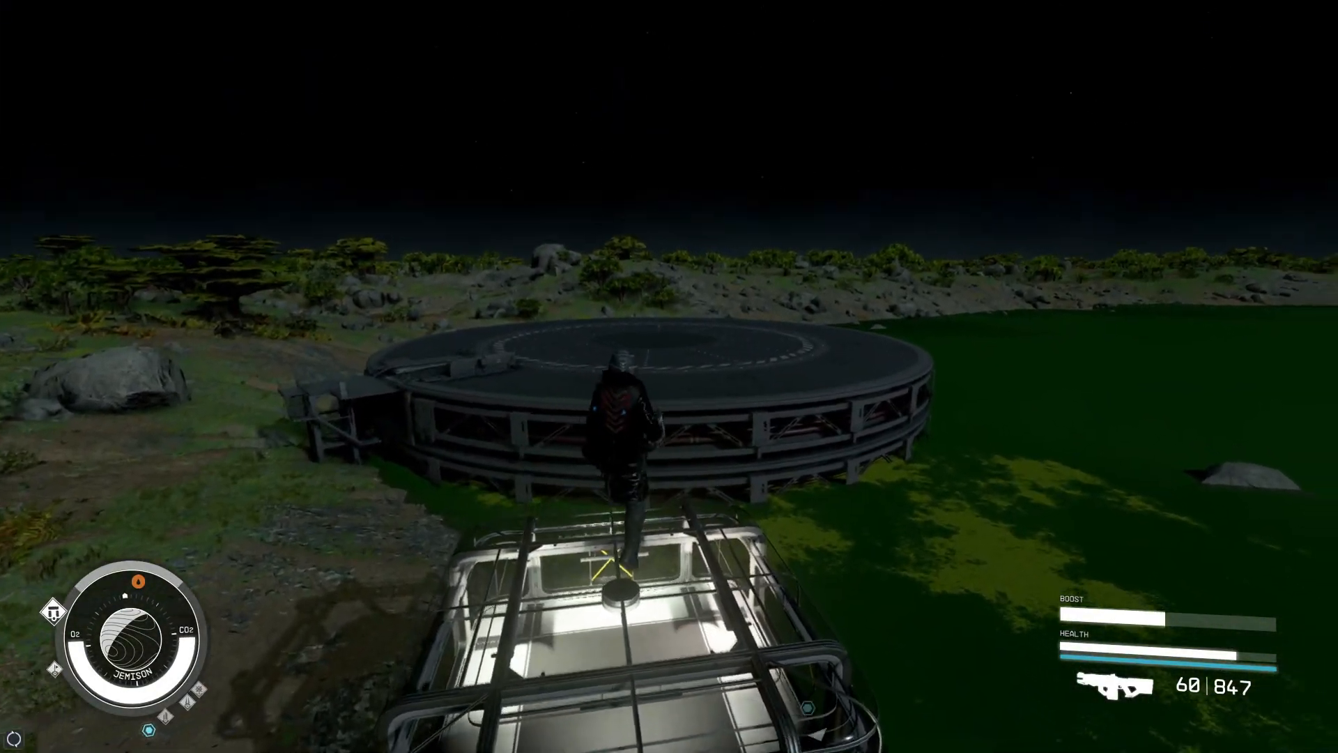
key(q)
key(q)
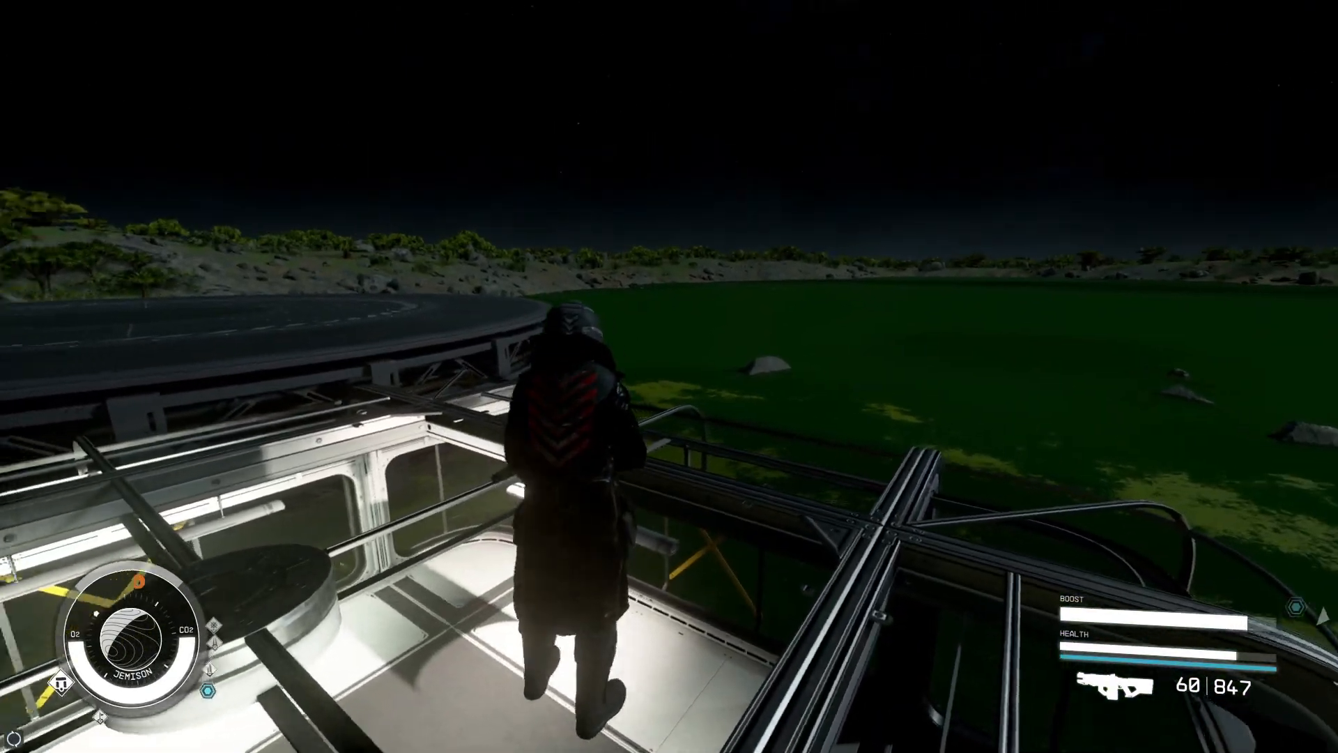
key(w)
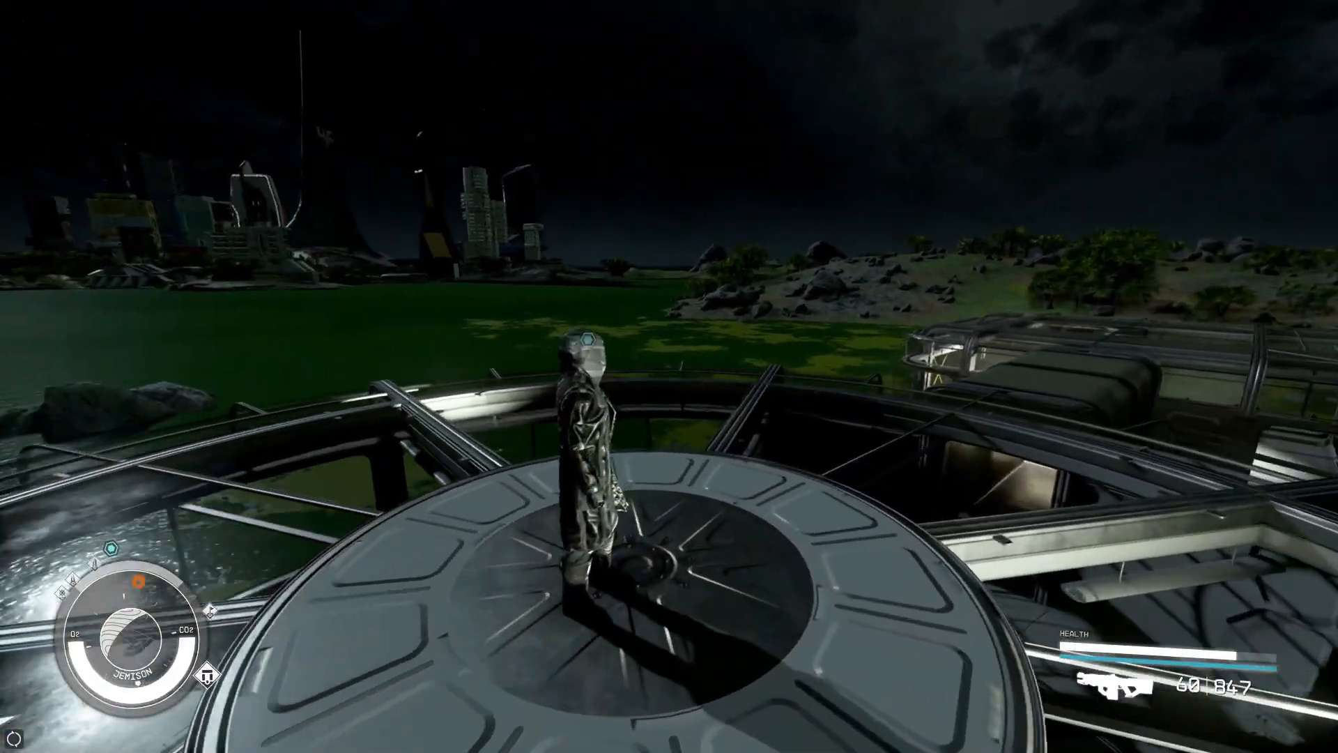
scroll(669, 377, up, 1)
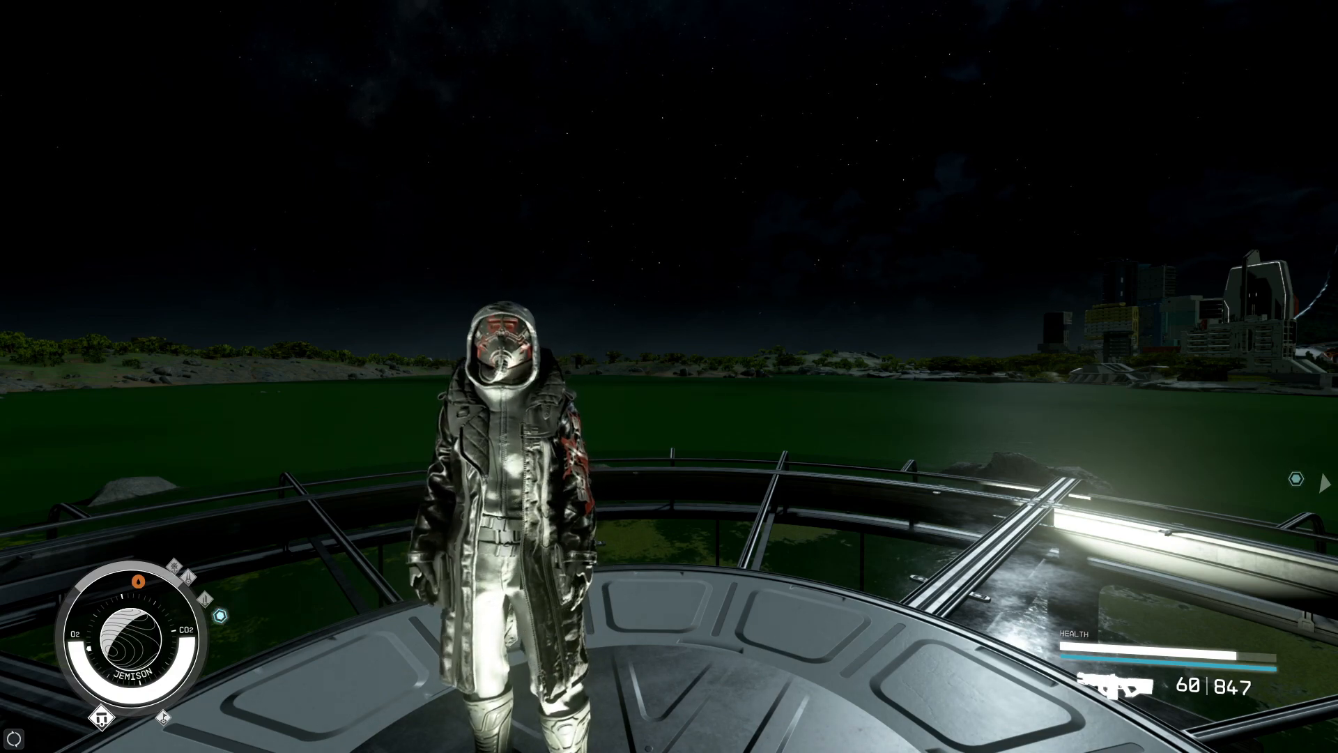
Leave the game and return to the File Explorer windows showing the chargen folders.
key(Escape)
click(117, 477)
key(x)
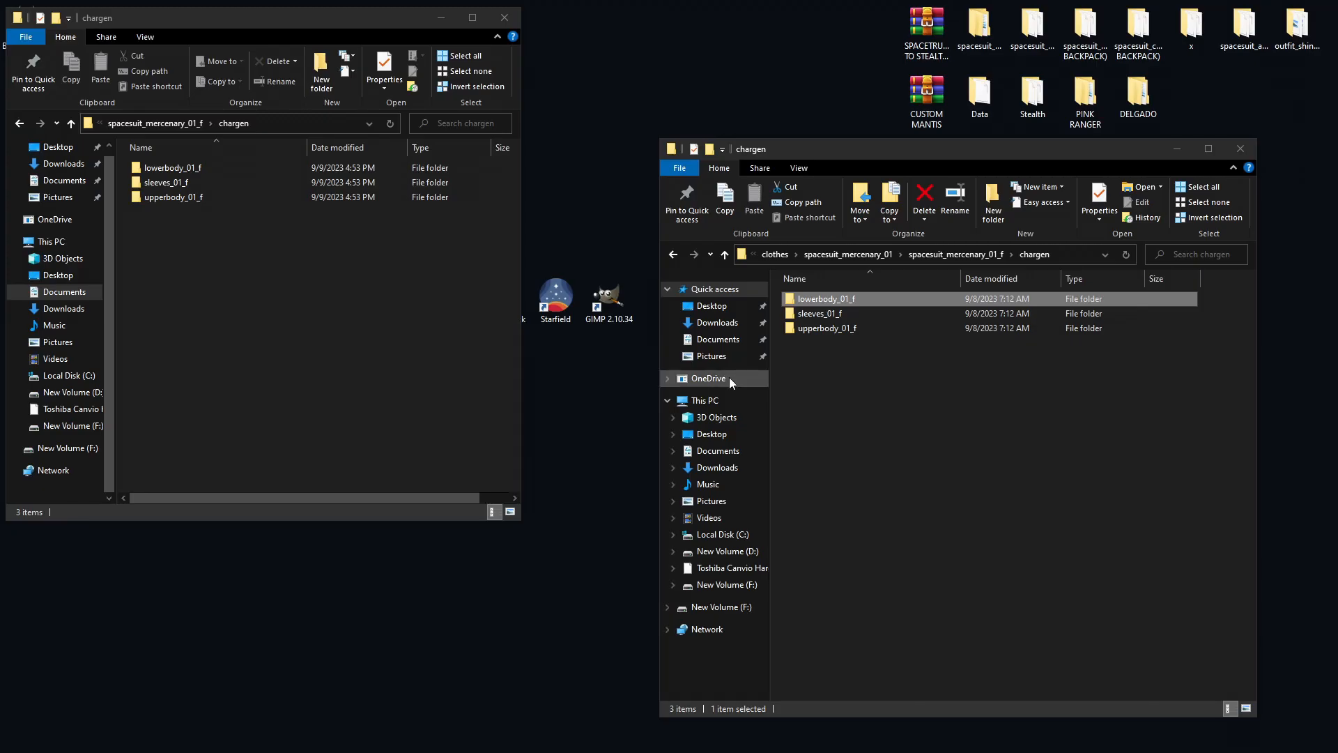
click(861, 387)
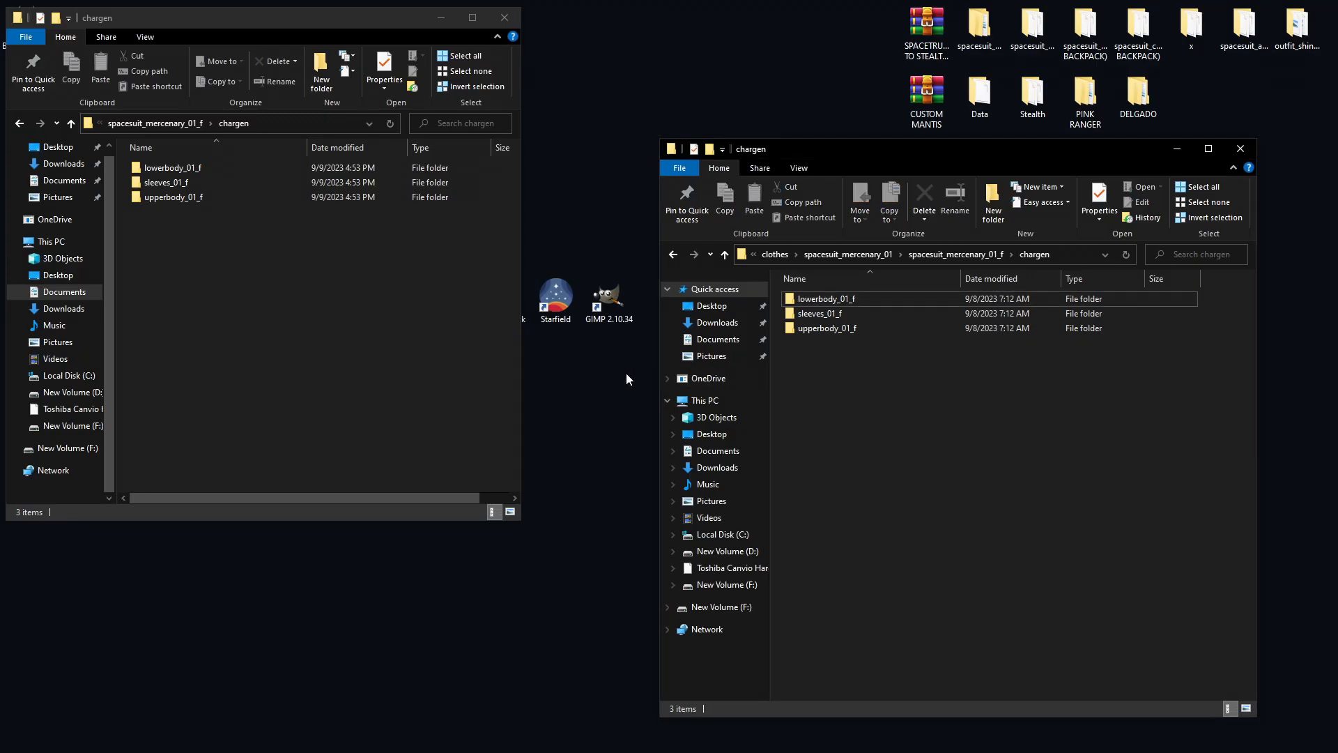
click(566, 382)
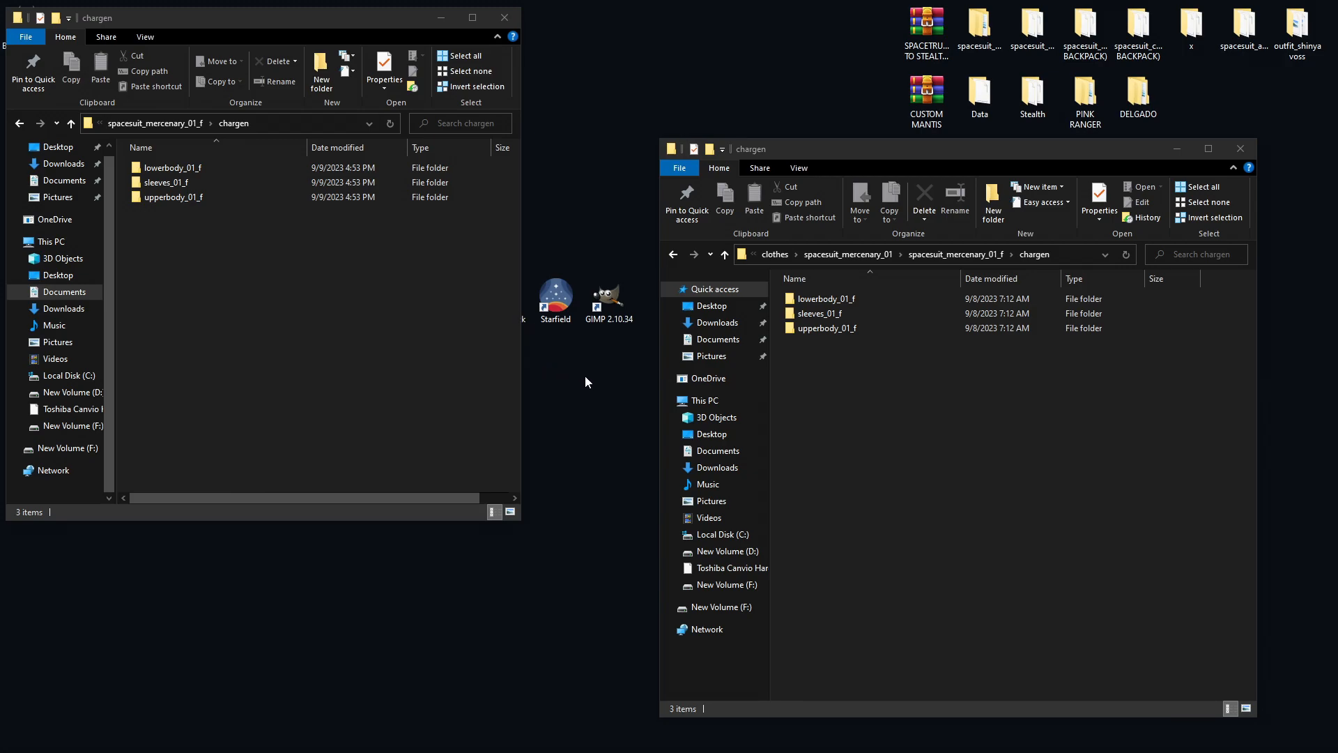
click(798, 366)
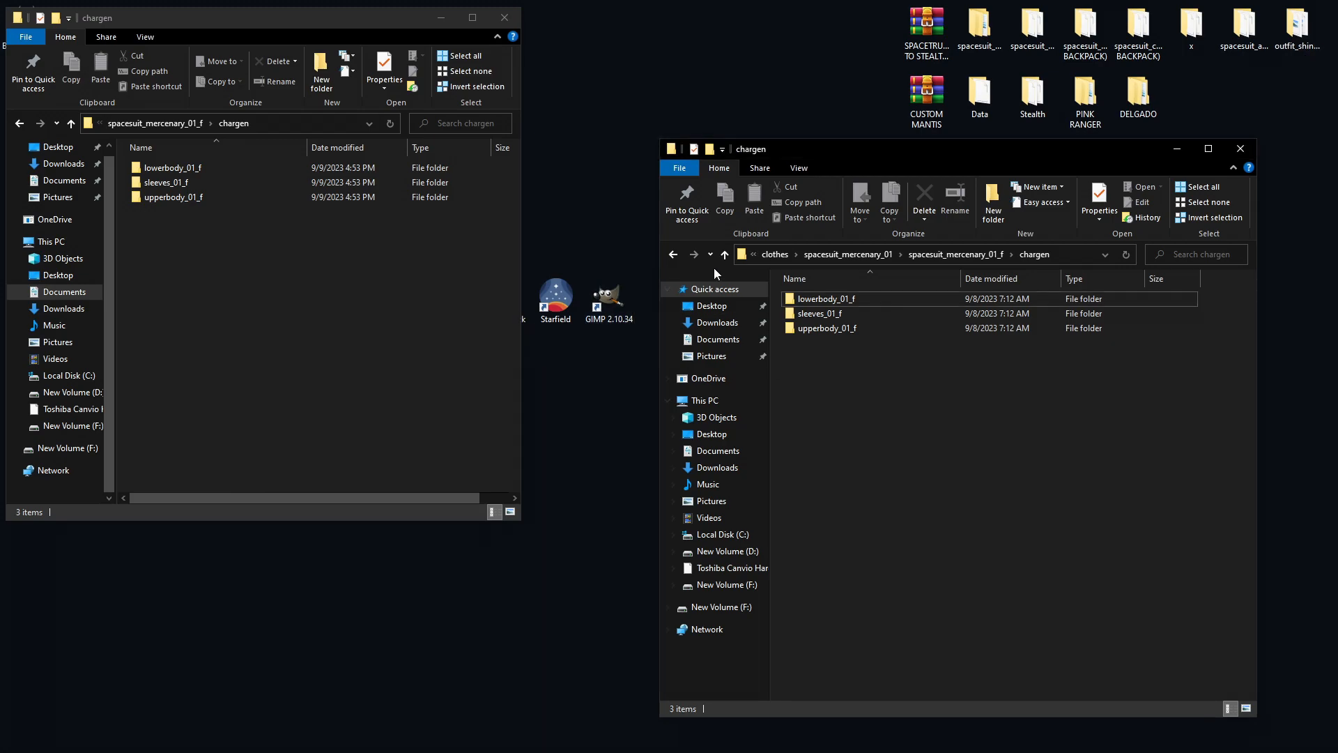
Go to BA2 Unpack\Starfield\textures\clothes\basegloves3 and select the basegloves_03_color texture.
click(773, 254)
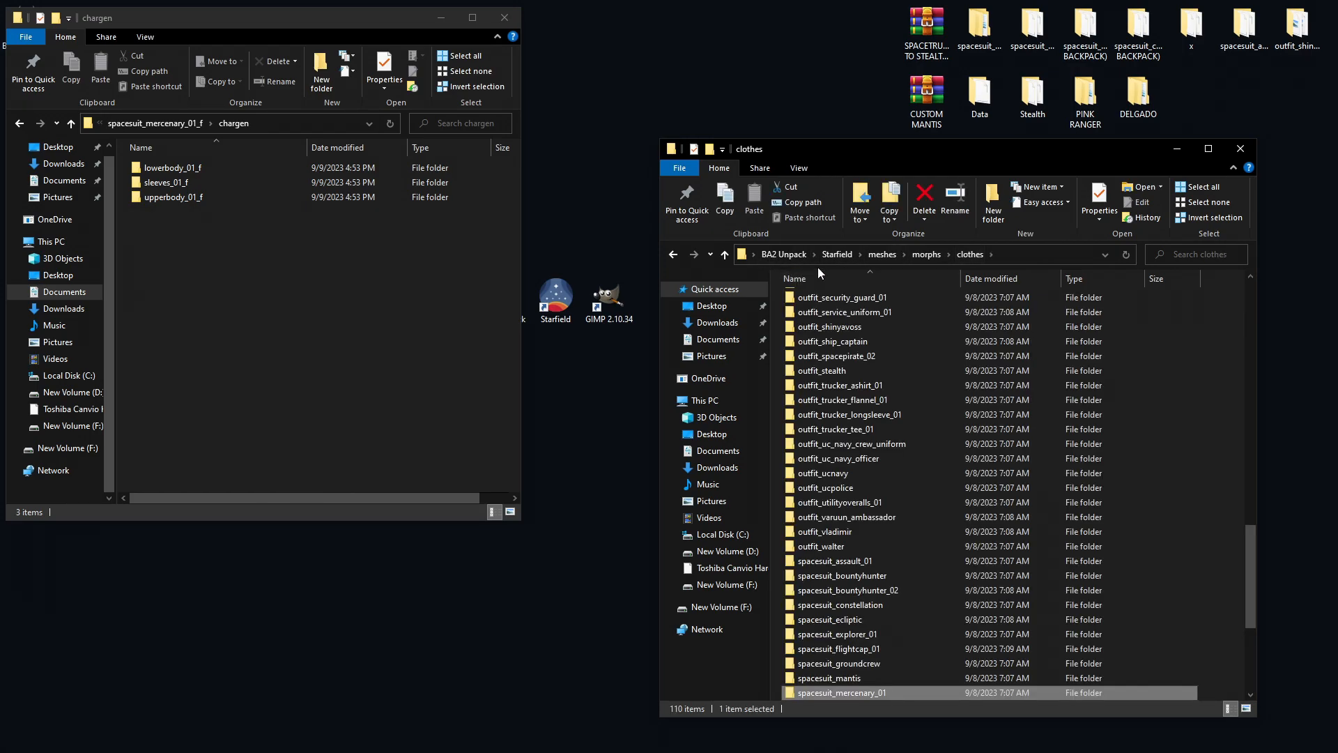
click(841, 255)
double_click(817, 341)
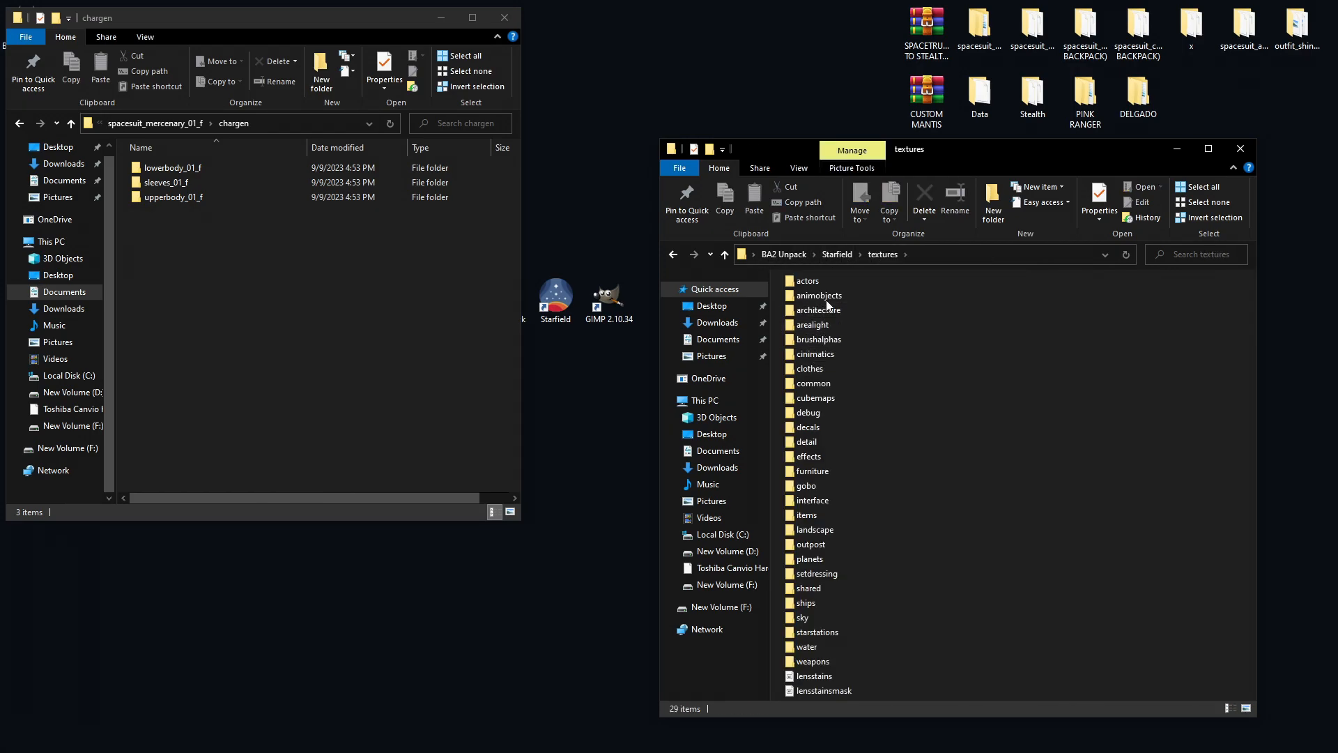
double_click(813, 370)
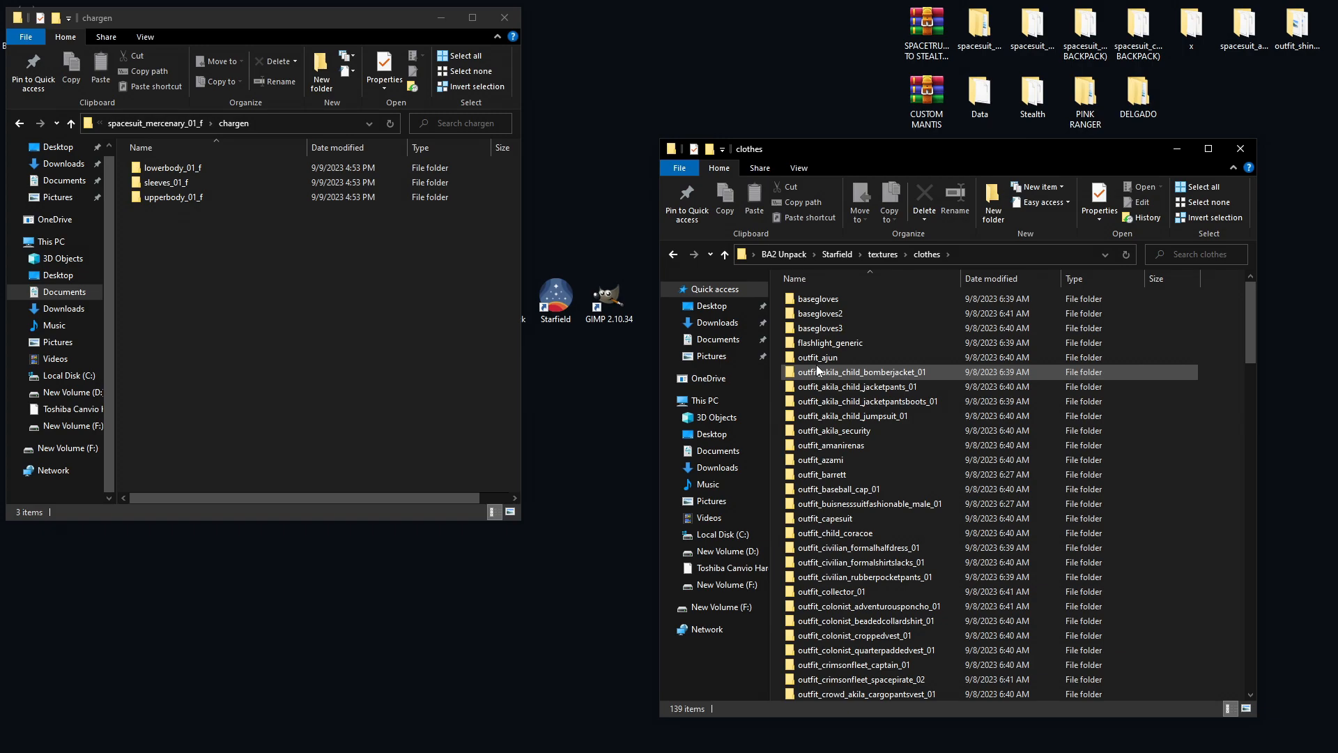
double_click(841, 326)
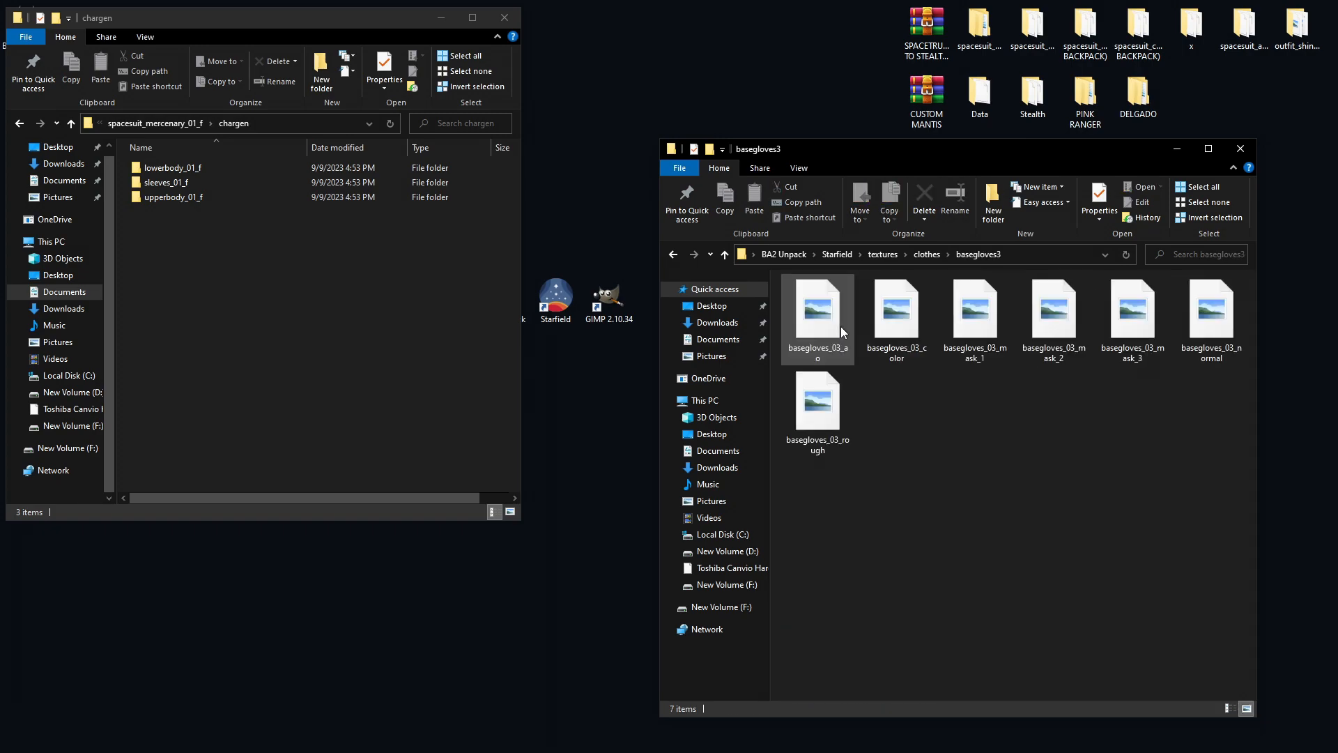
click(915, 330)
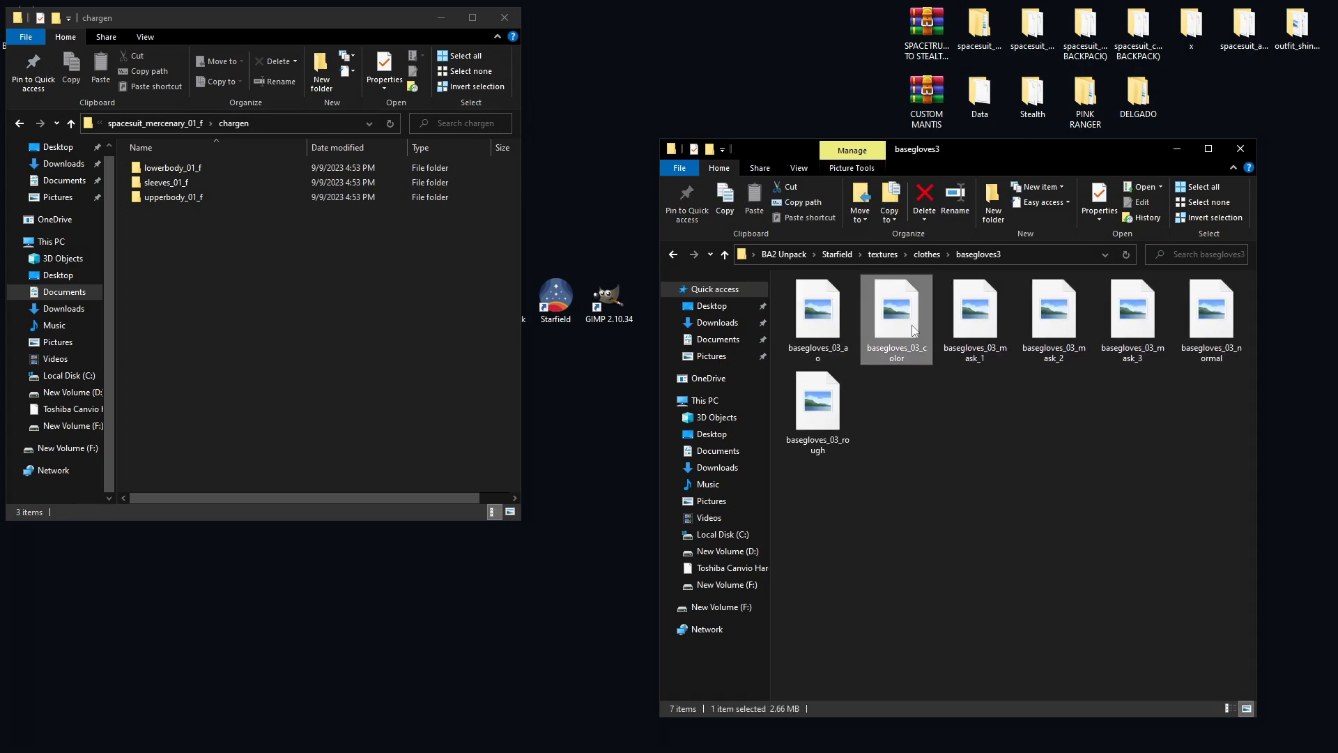
Switch to GIMP and look through the open shinyavoss lowerbody, naeva sleeves and shinyavoss upperbody color textures.
click(604, 300)
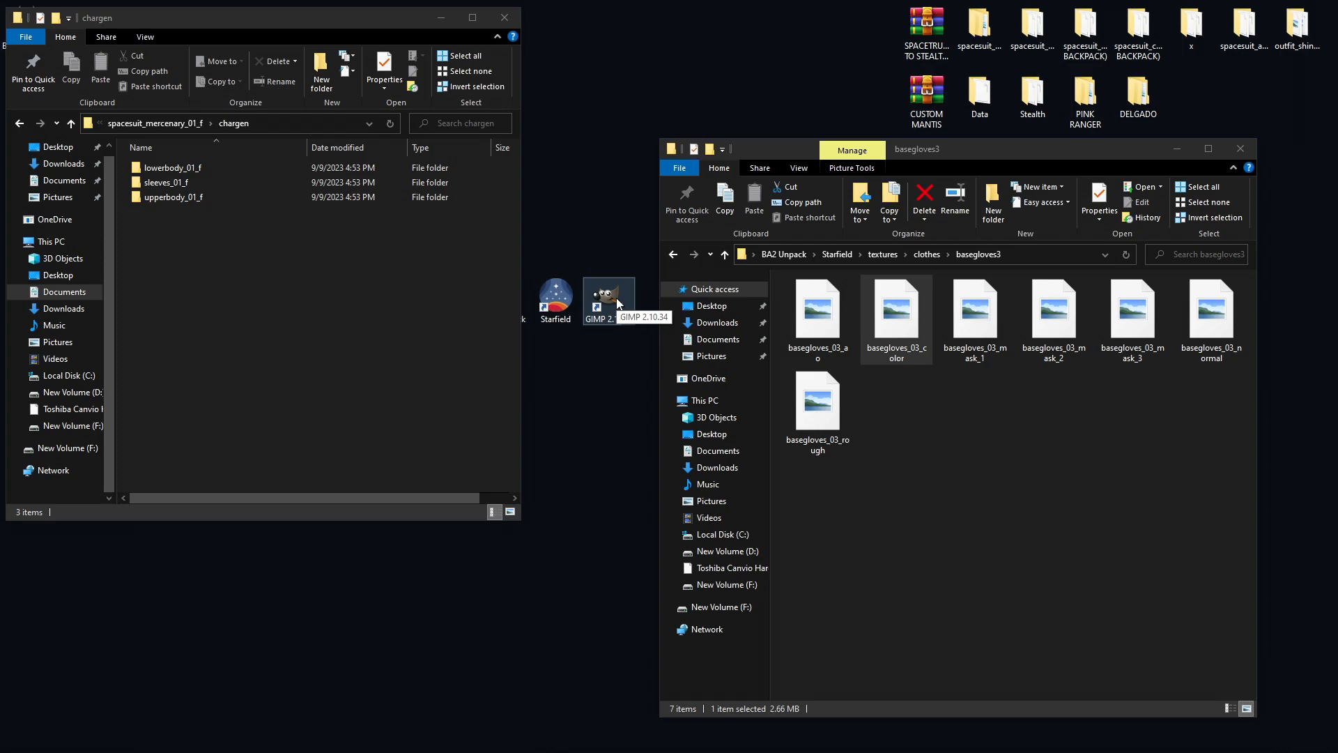
key(alt+Tab)
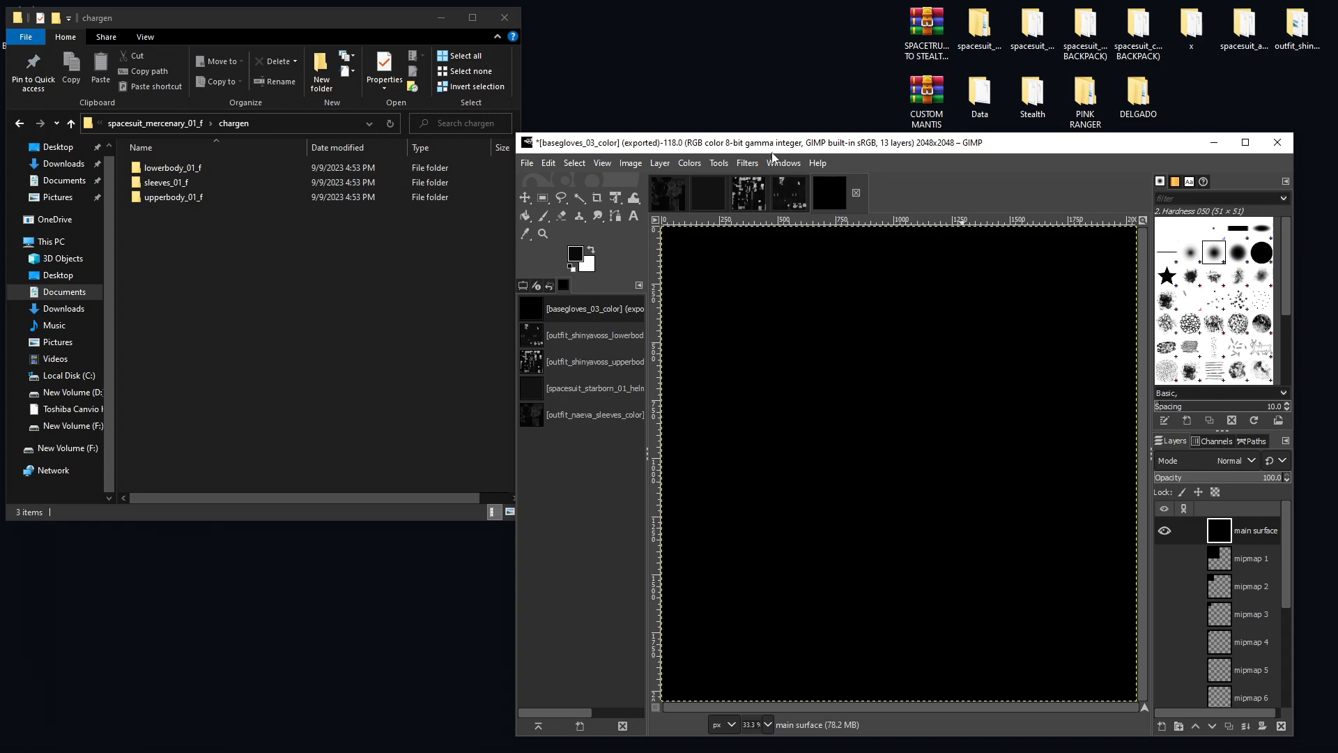
click(749, 192)
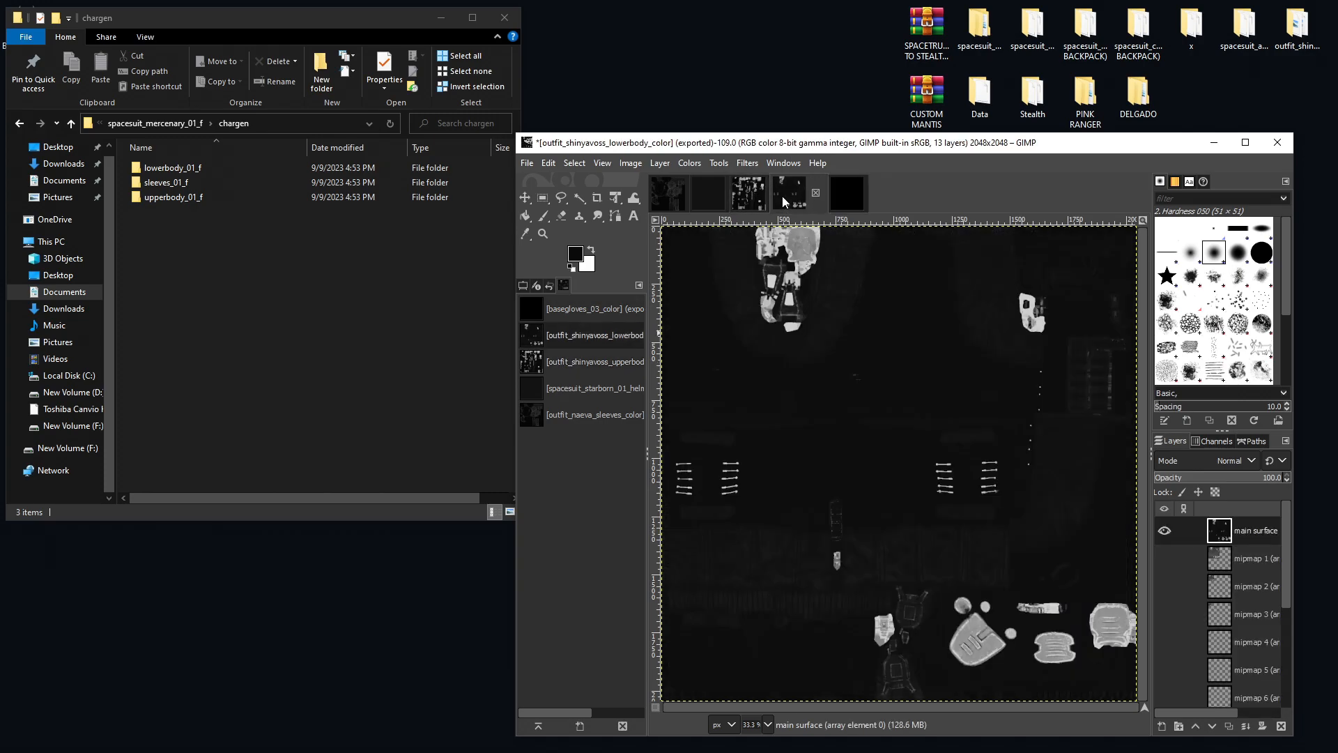
click(666, 197)
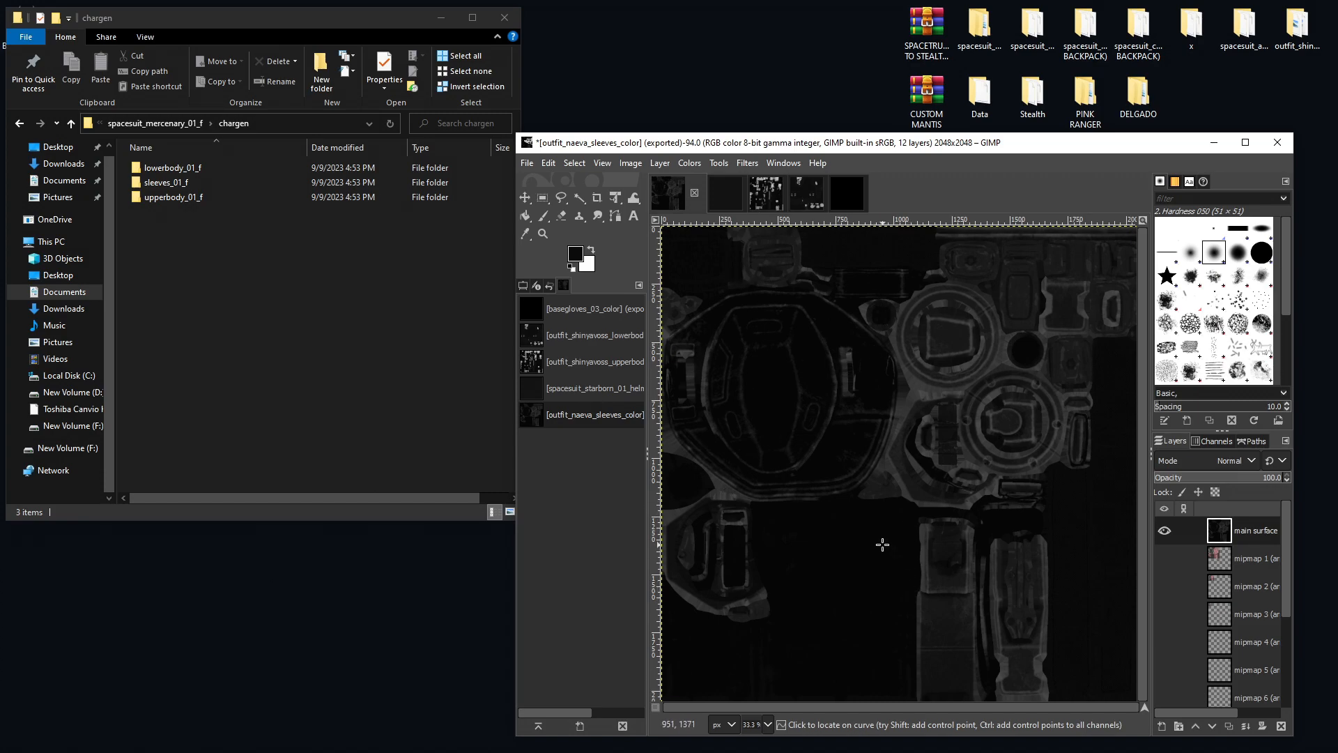
click(749, 193)
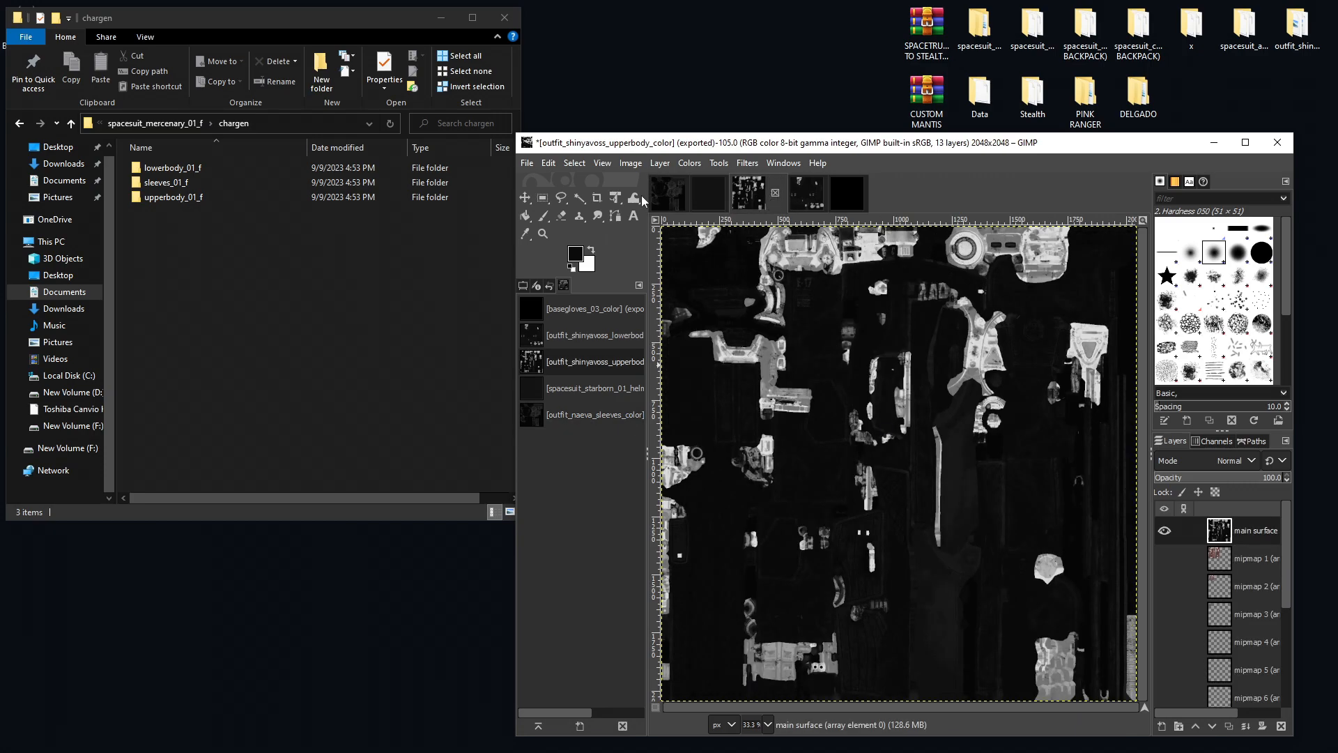
Check the export name and destination folder for outfit_shinyavoss_upperbody_color.dds, and close the dialog without exporting.
click(532, 166)
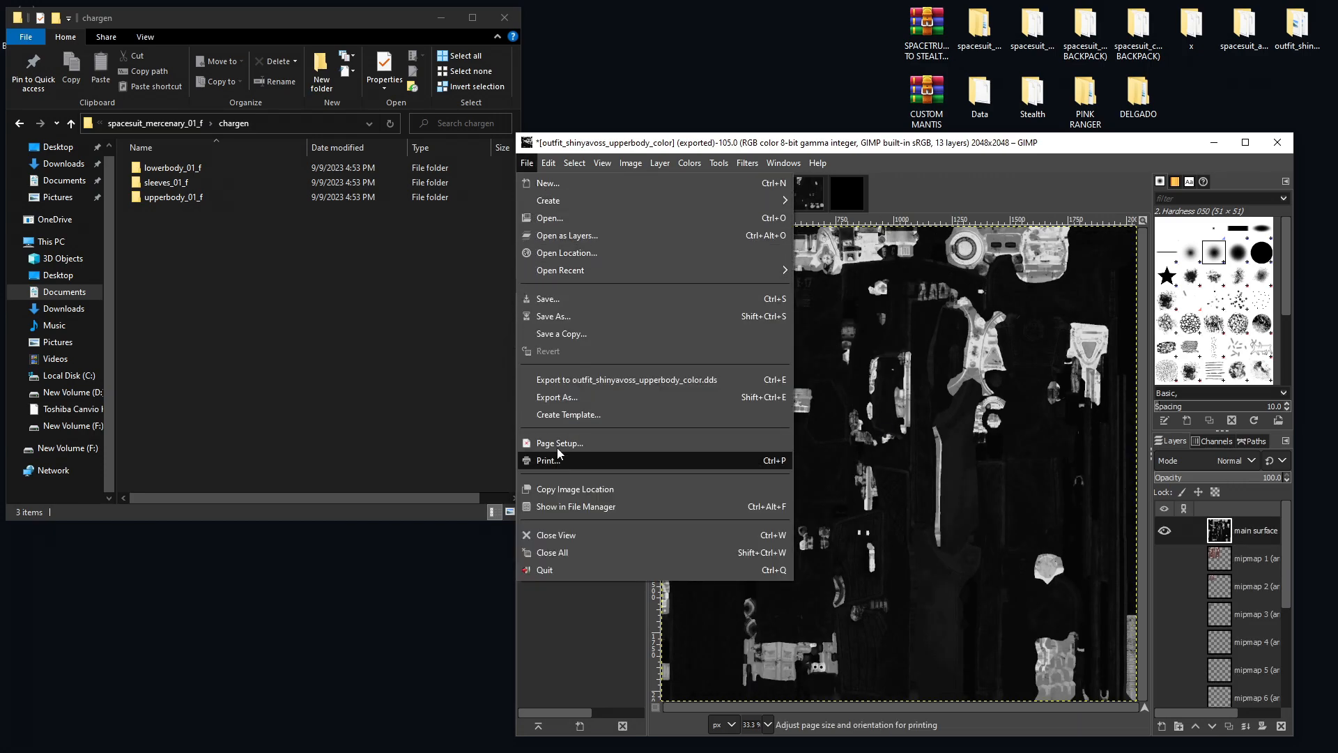
click(570, 401)
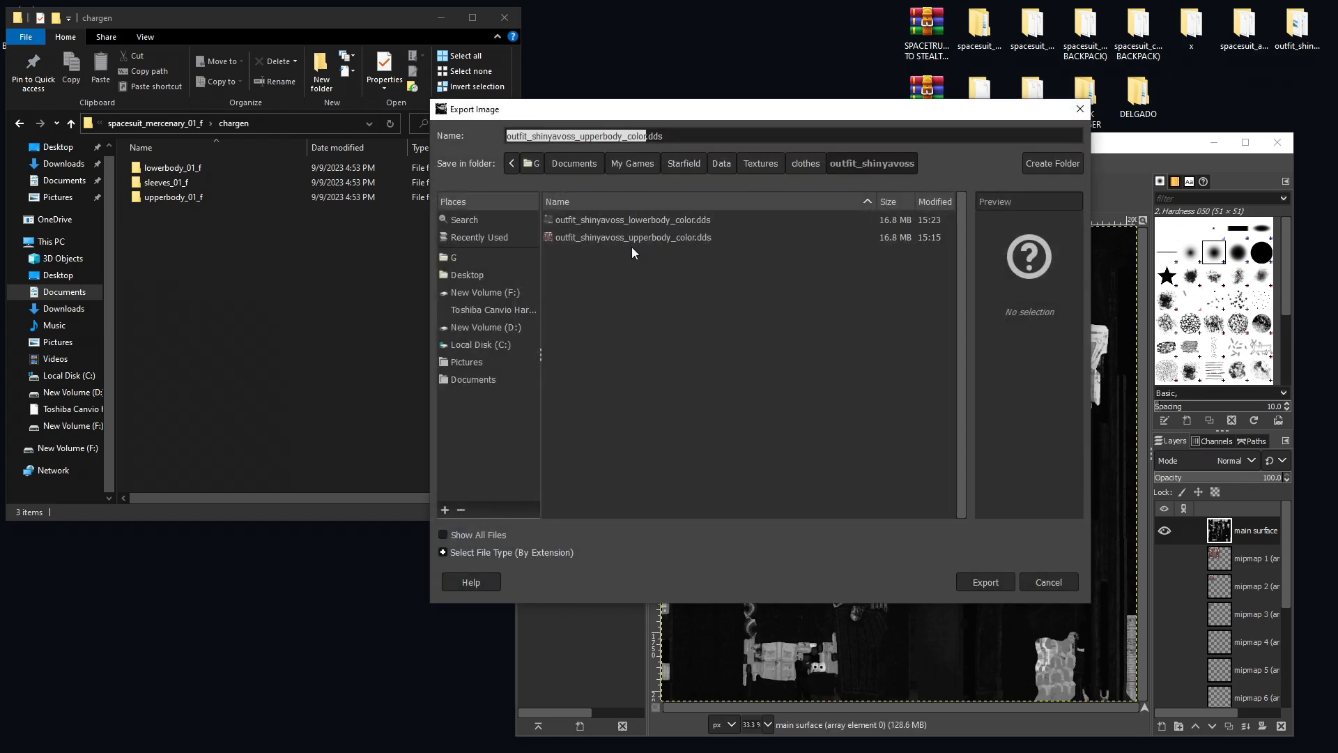
click(1080, 110)
Switch to File Explorer, go back from the mercenary chargen folder to Starfield\Data and open Textures\clothes.
click(233, 248)
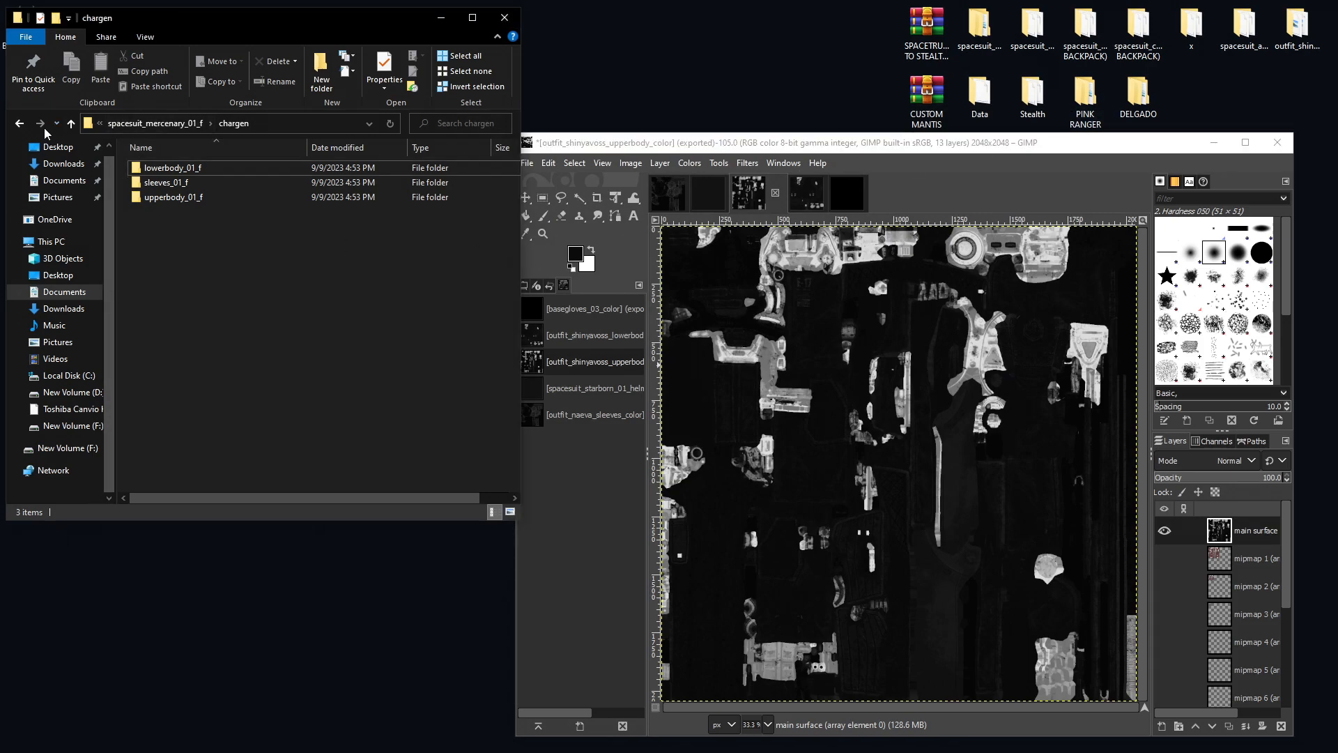
click(19, 123)
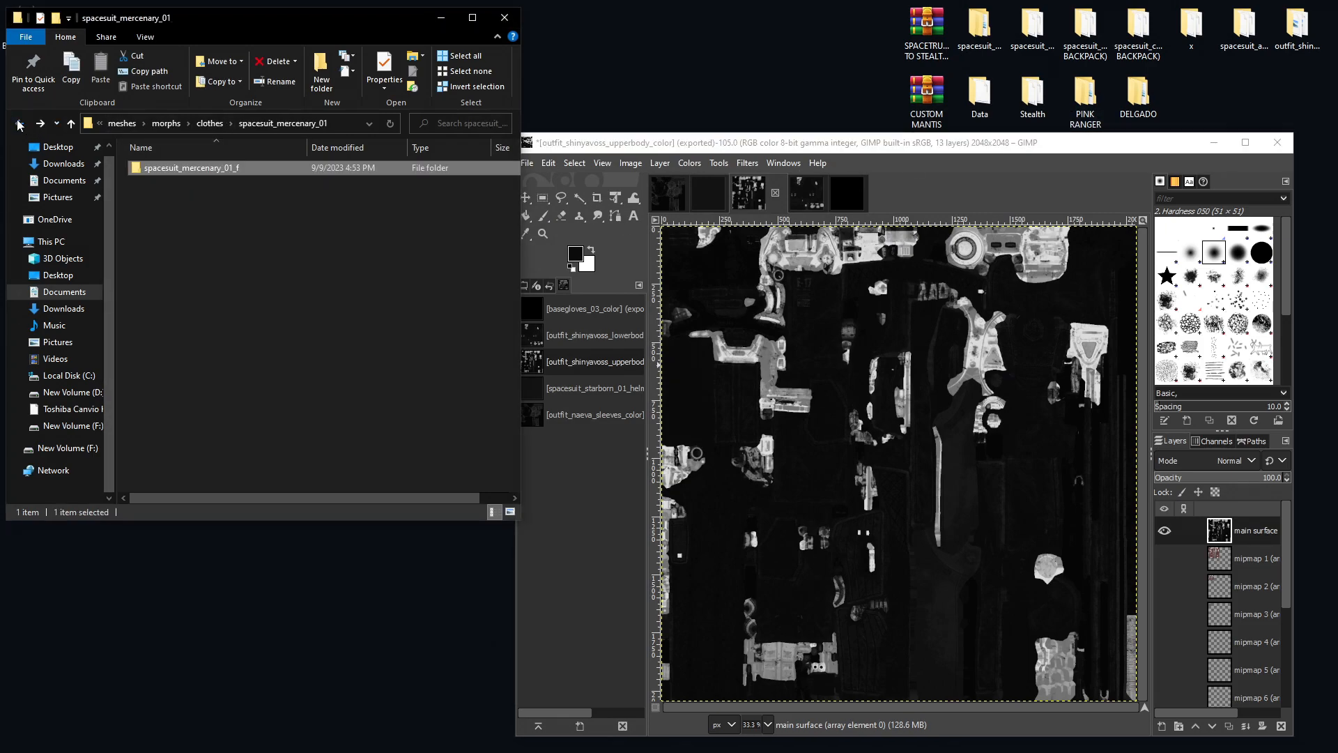
click(19, 123)
click(159, 124)
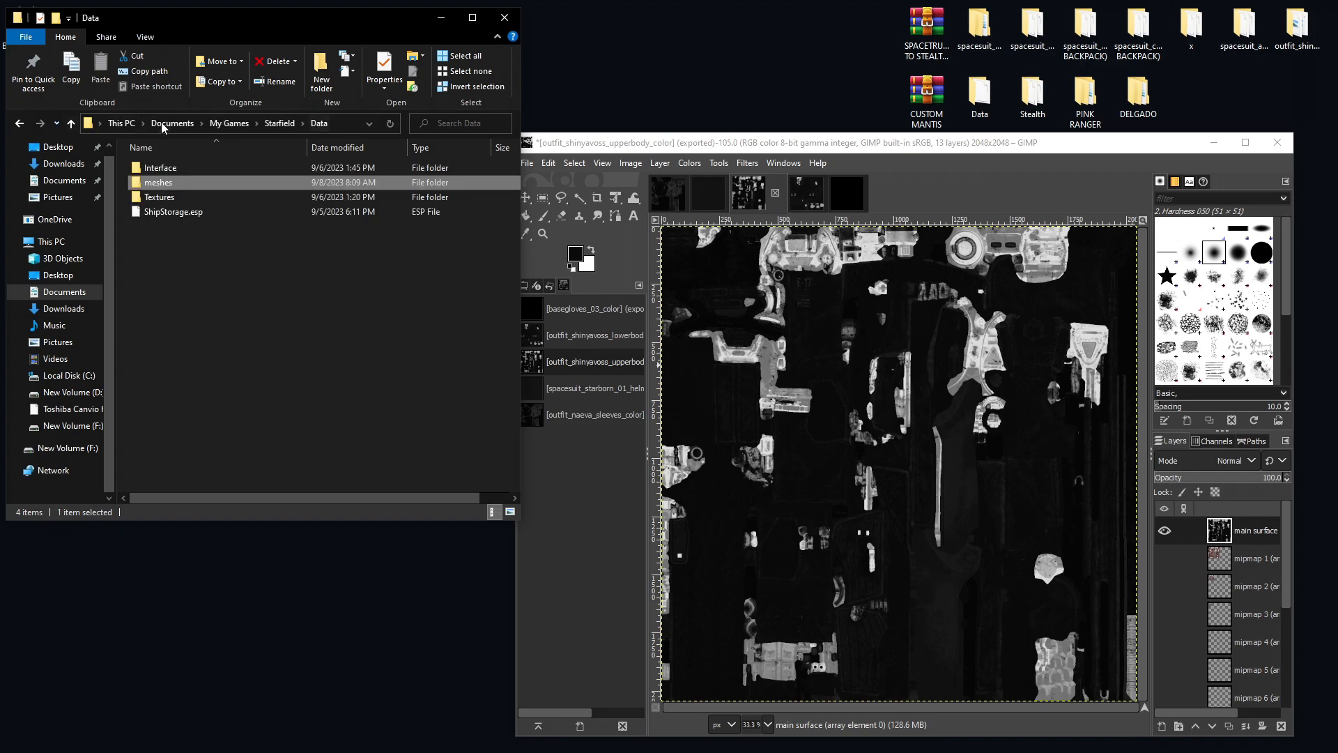
double_click(162, 197)
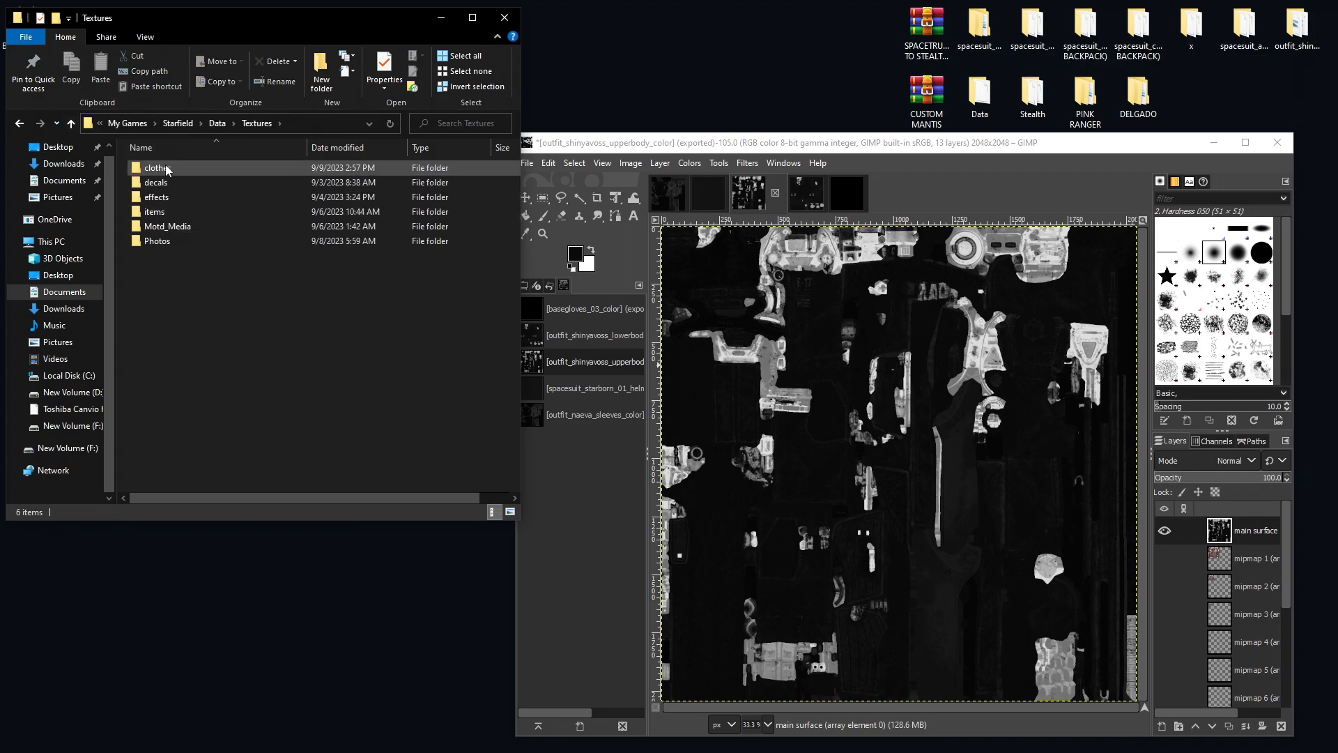
double_click(168, 169)
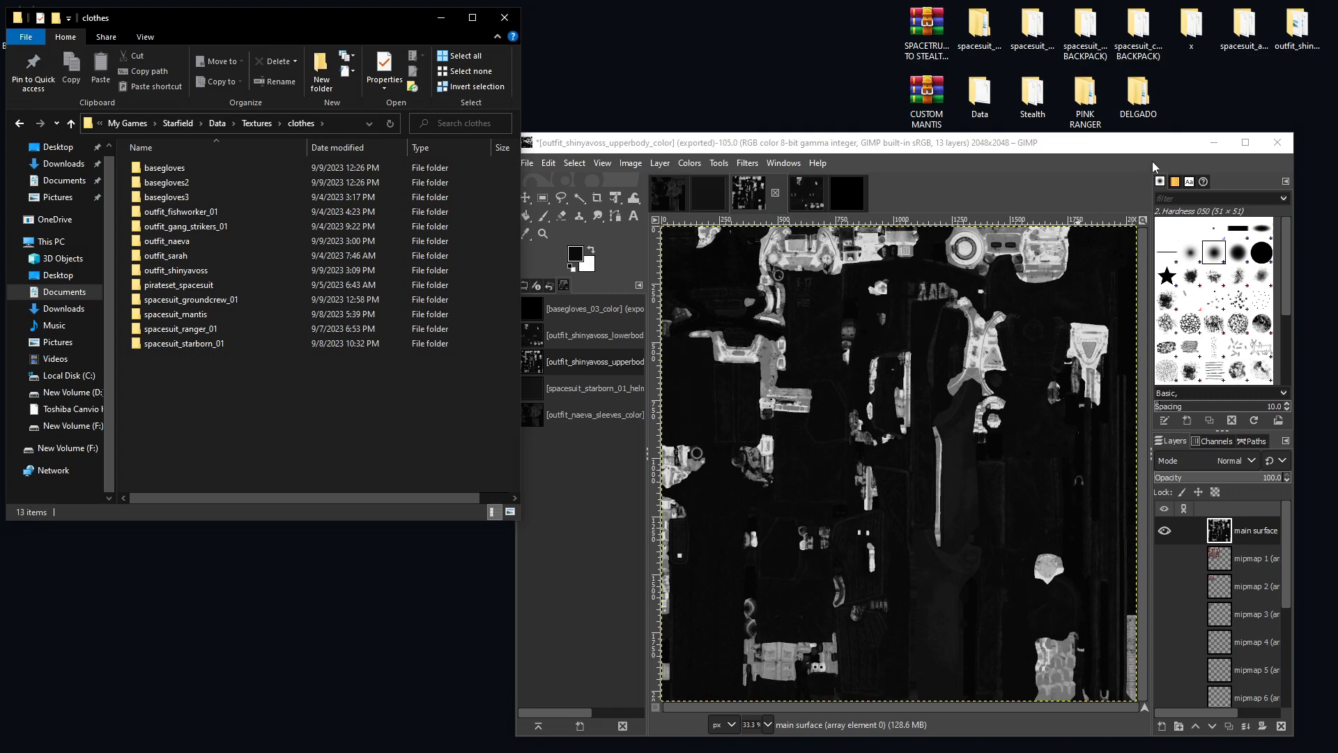
click(1230, 111)
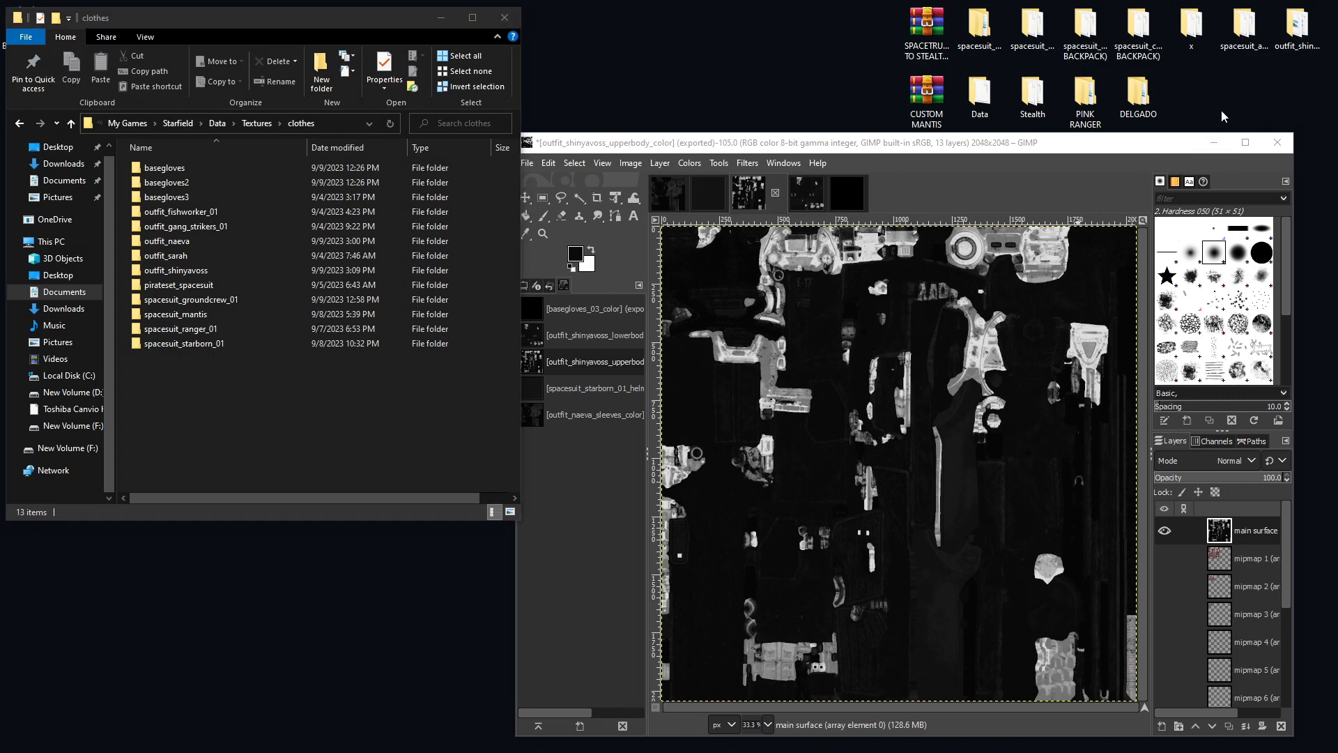